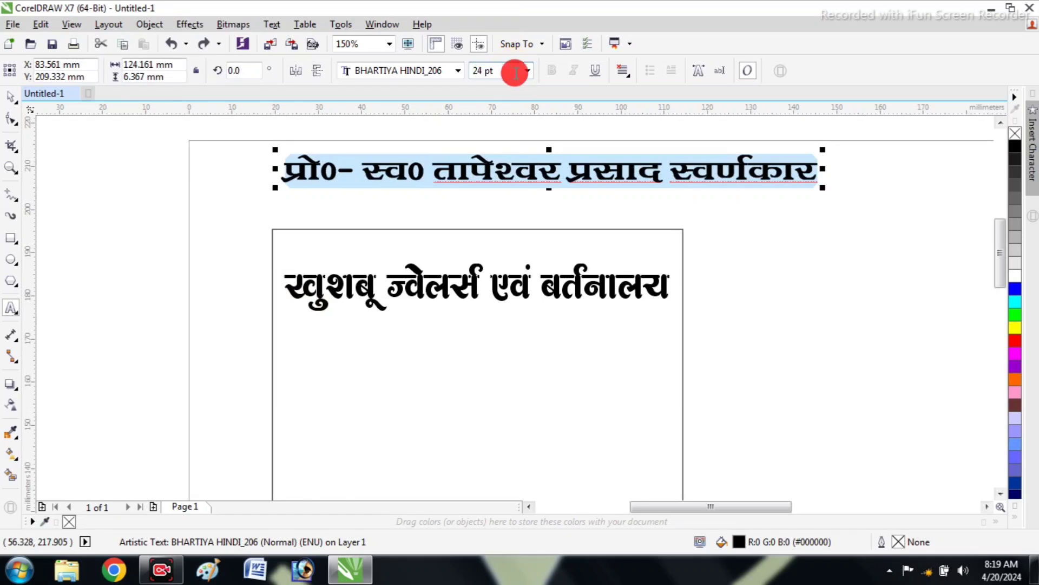
Set the font size of the Hindi proprietor line above the rectangle to 12 pt
left_click(526, 70)
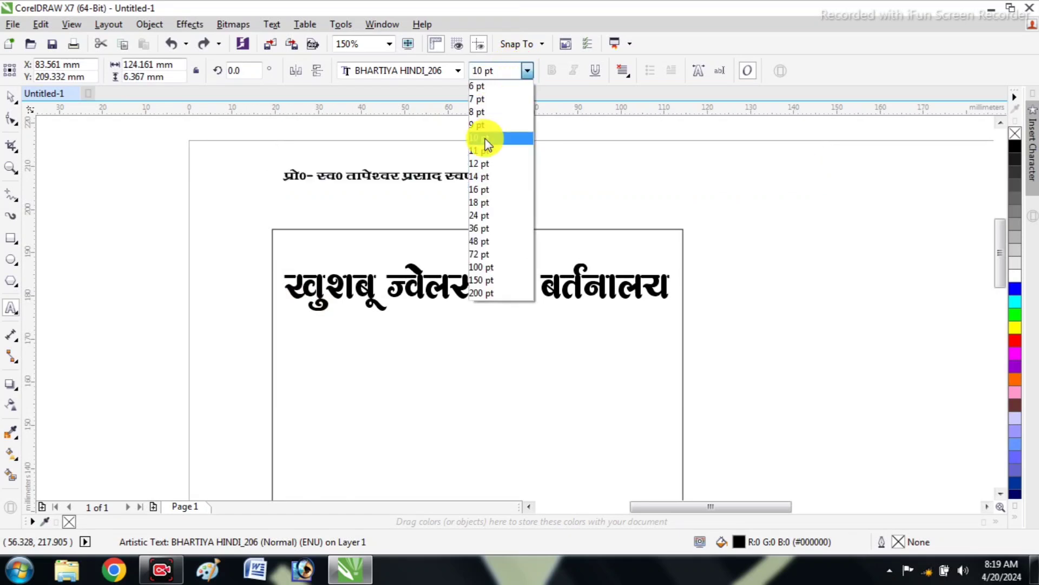
left_click(491, 165)
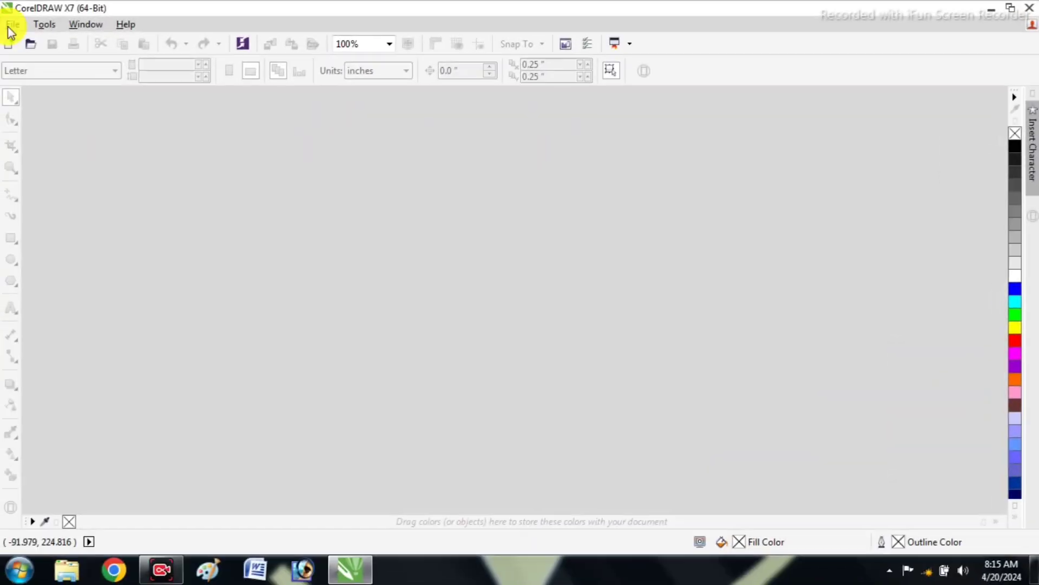
Create a new document with the Letter page size, keeping RGB colour mode and 300 dpi resolution
left_click(11, 24)
left_click(43, 43)
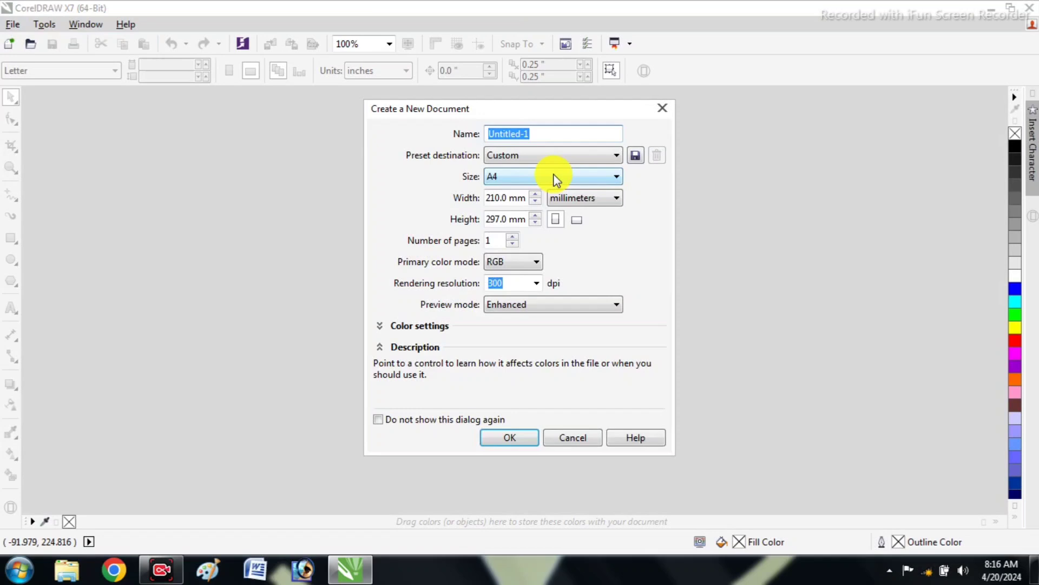
left_click(524, 177)
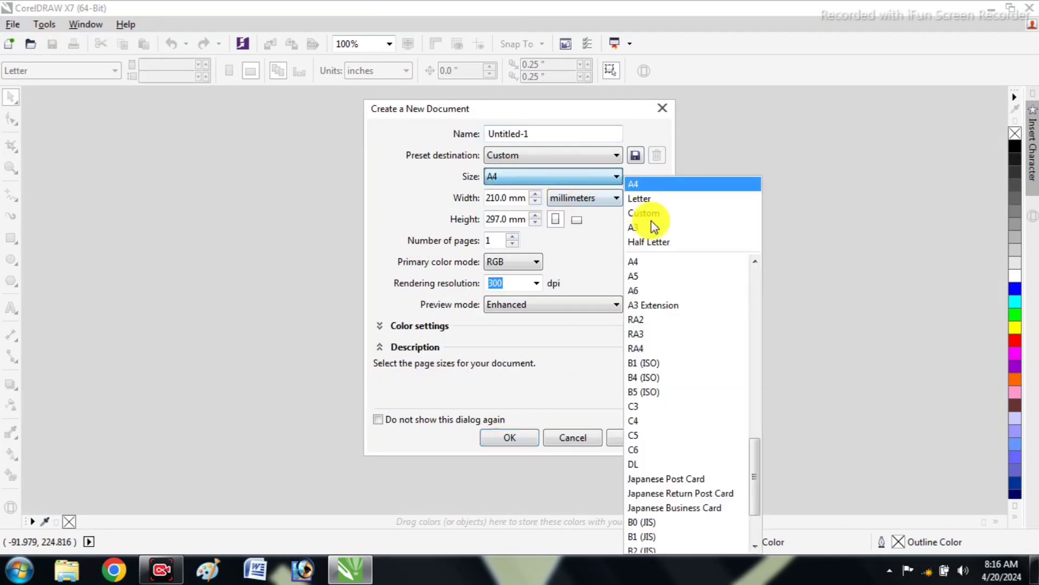
left_click(664, 199)
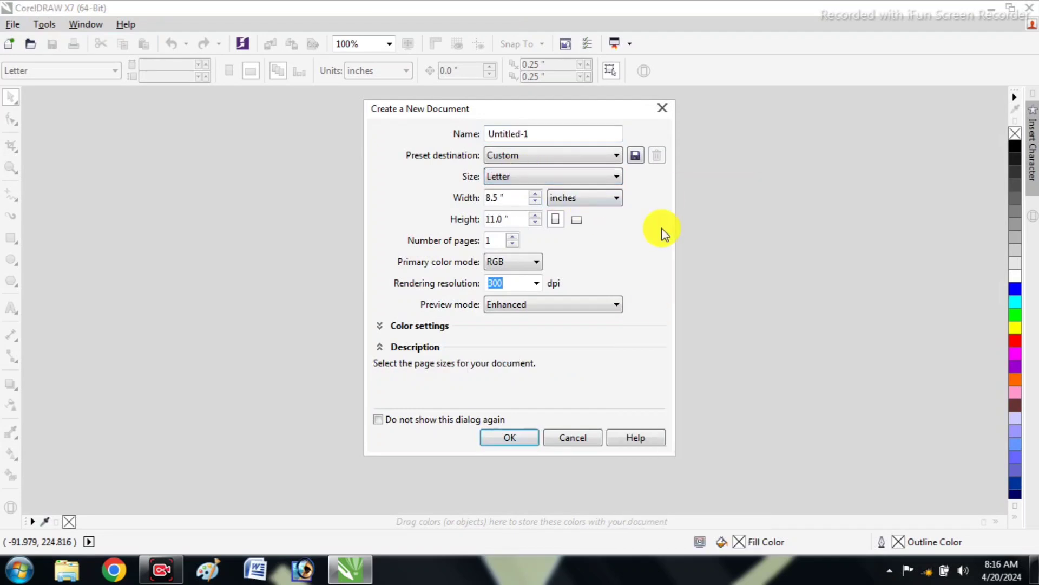
left_click(521, 436)
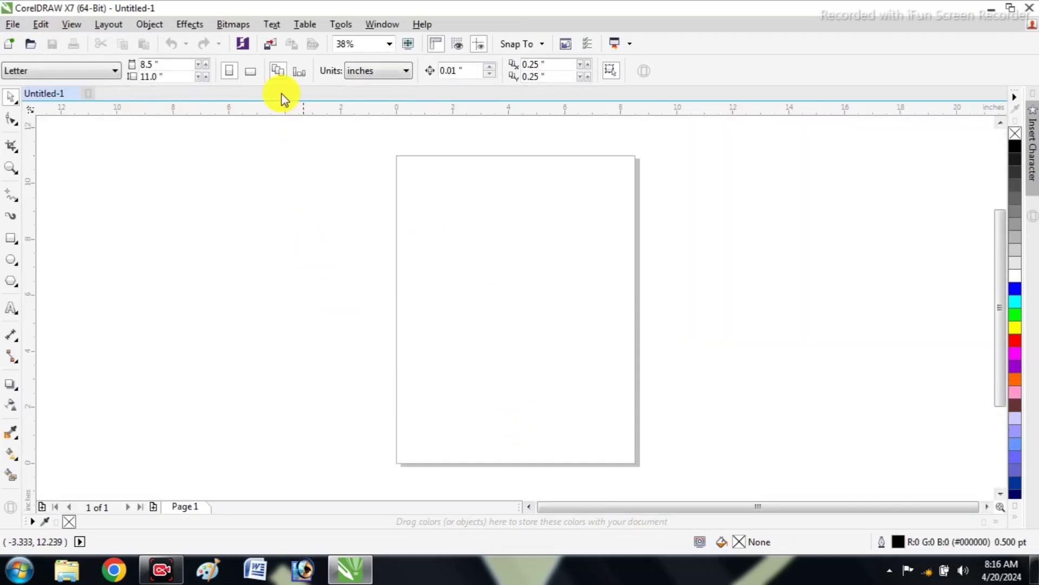
Switch the page to landscape orientation and set the drawing units to millimeters
left_click(253, 71)
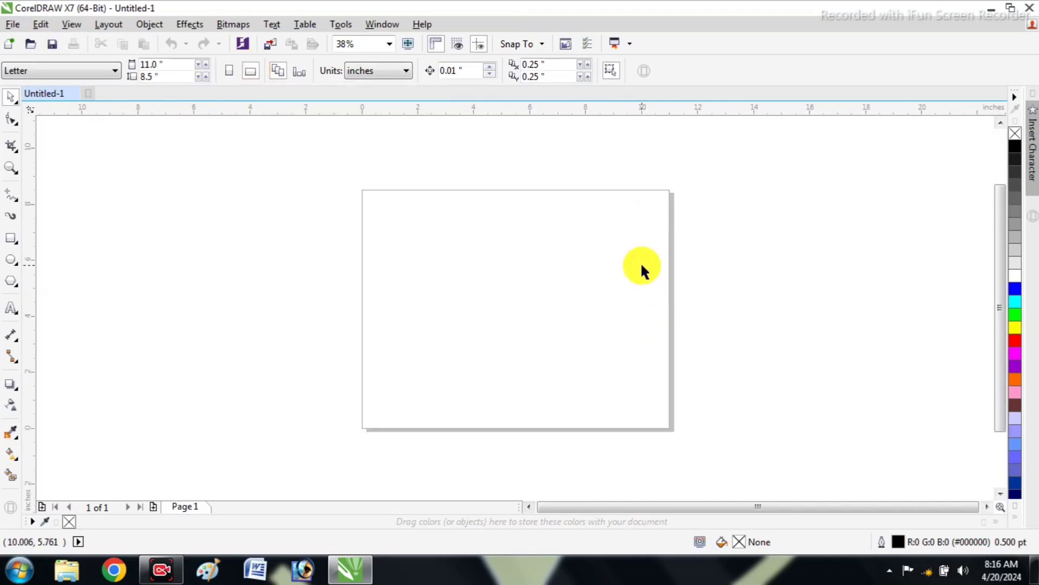
scroll(565, 238, "up", 1)
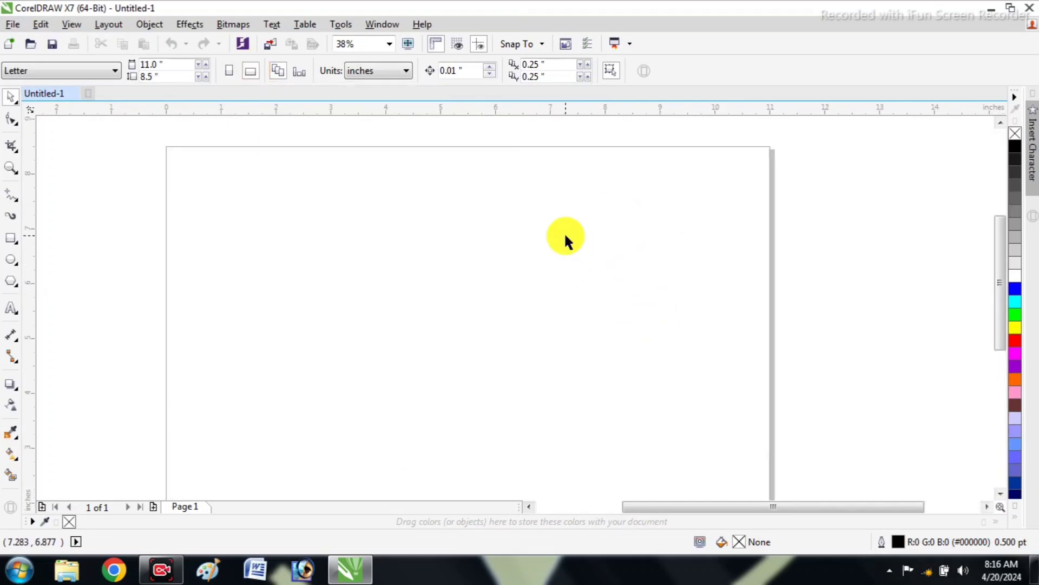
scroll(547, 242, "down", 1)
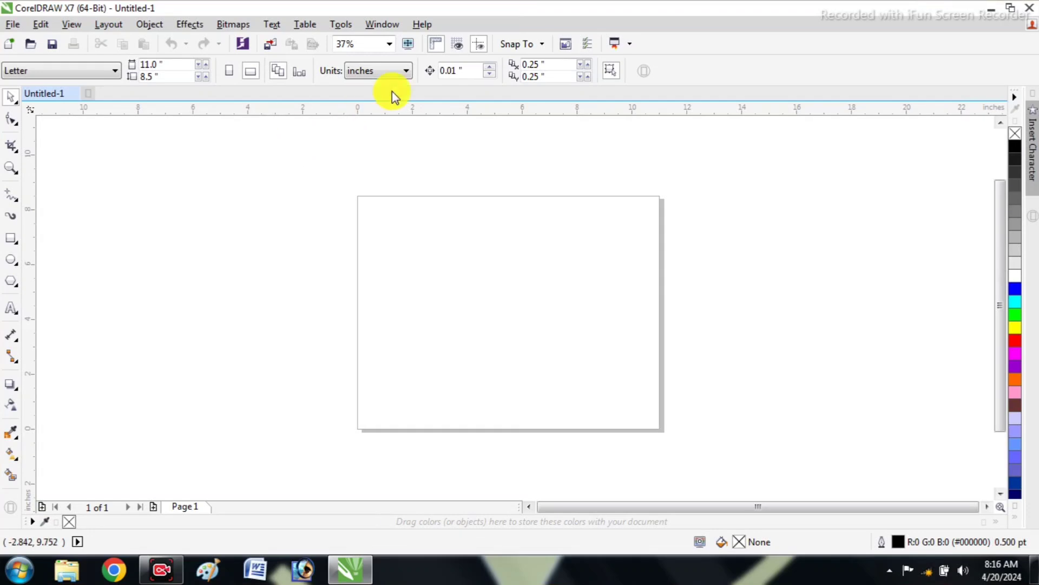
left_click(377, 70)
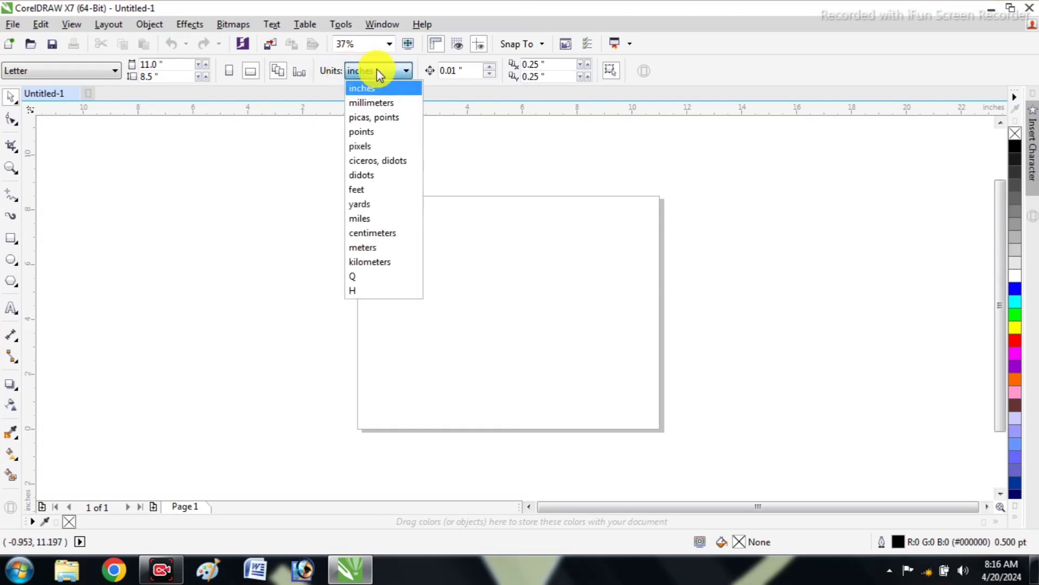
left_click(375, 103)
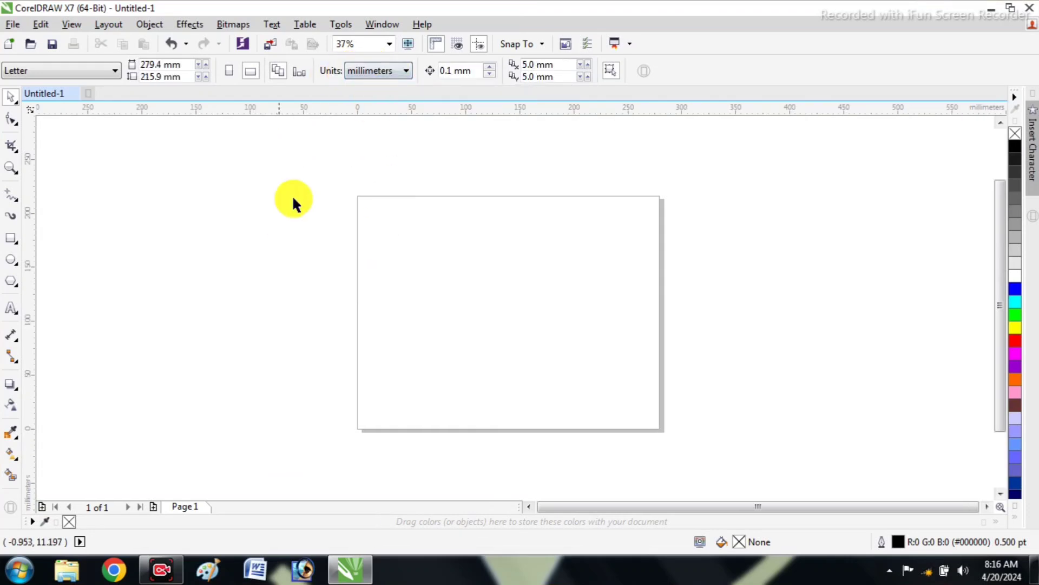
Draw an upright rectangle on the left half of the page, set its size to 95 × 155 mm, and deselect it
left_click(12, 238)
left_click_drag(377, 219, 484, 385)
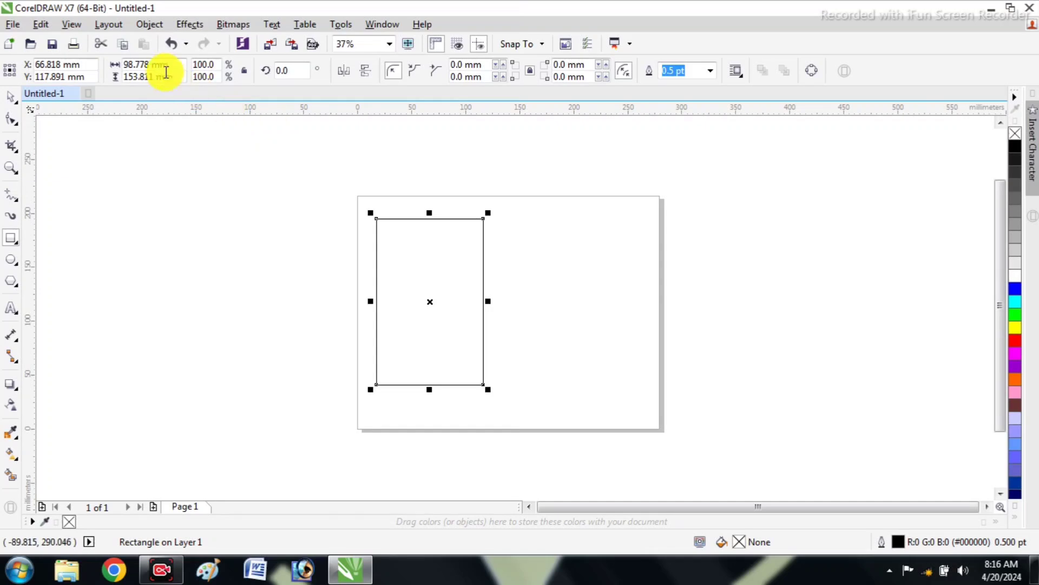
left_click_drag(151, 64, 136, 64)
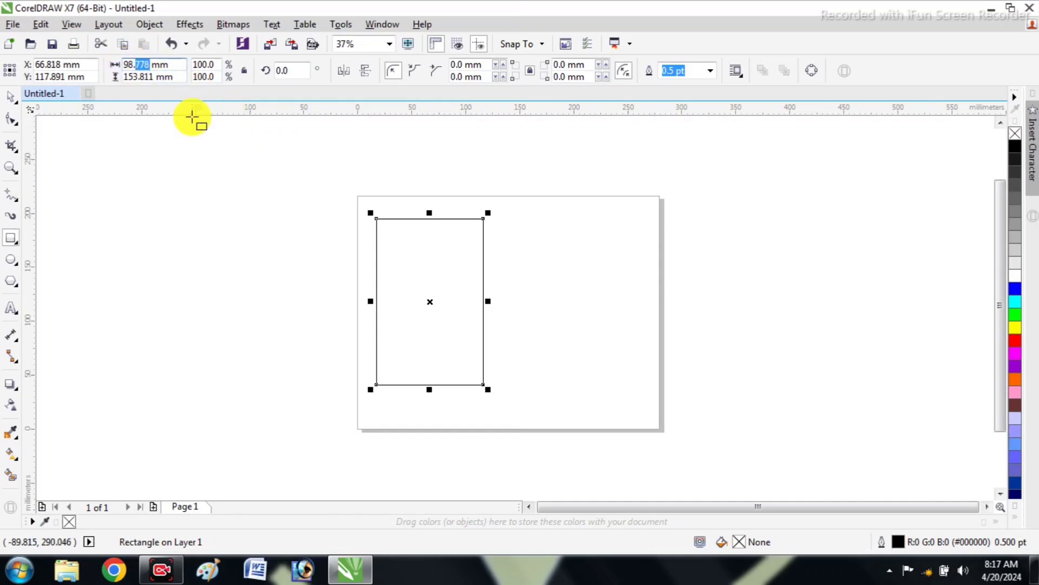
key("BackSpace")
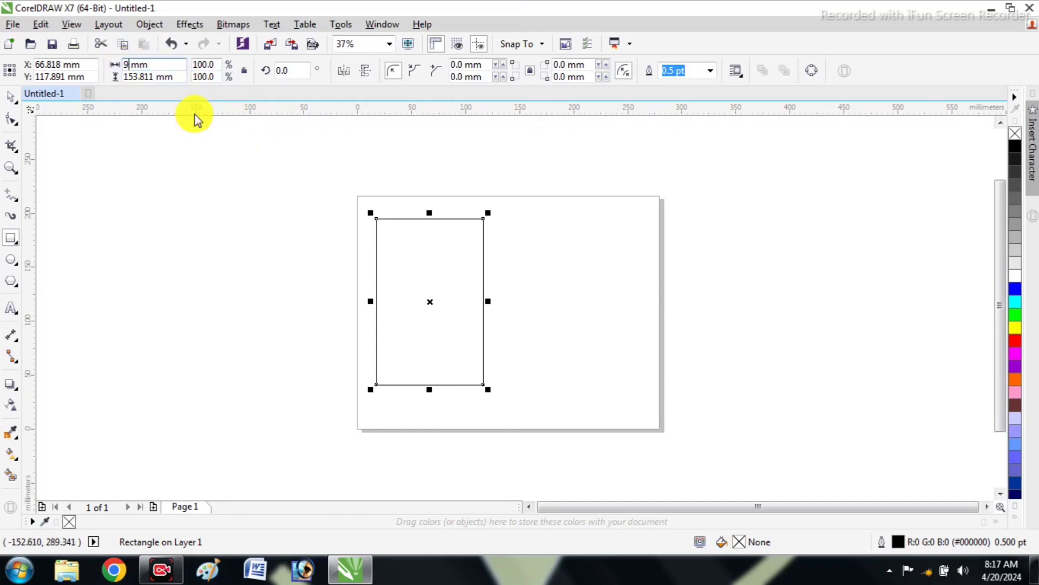
type("5")
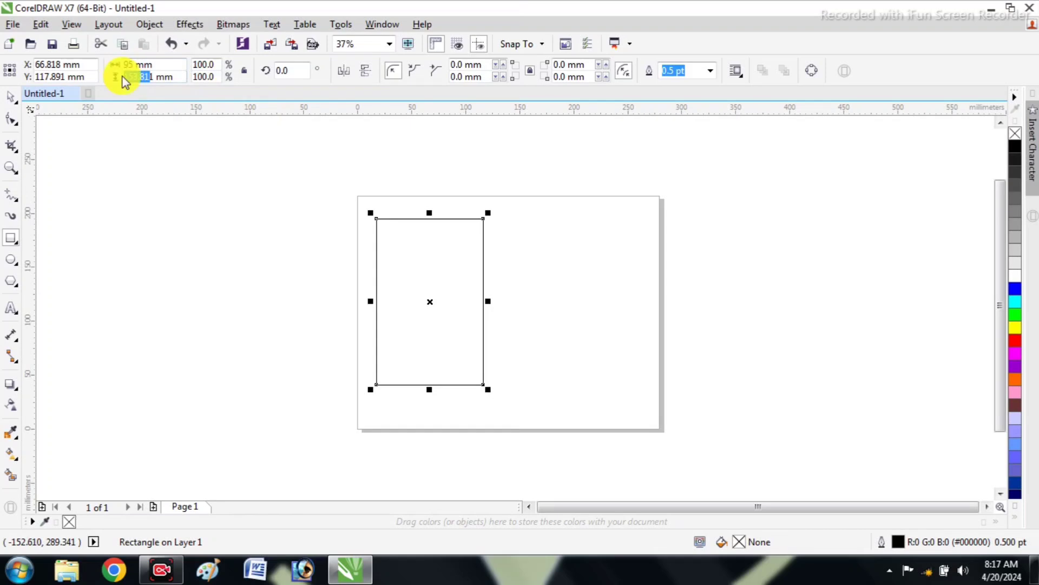
type("15")
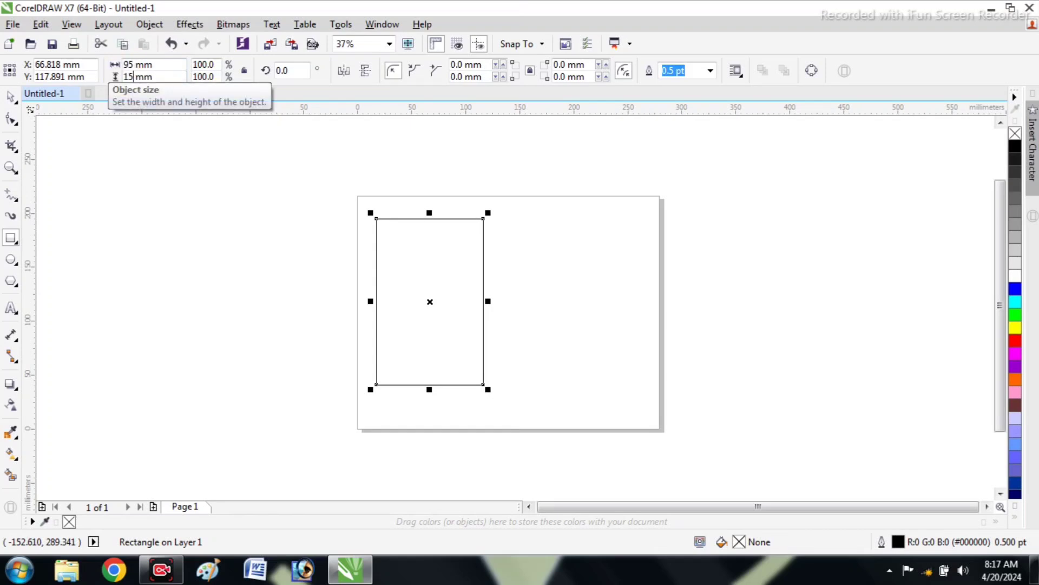
key("Return")
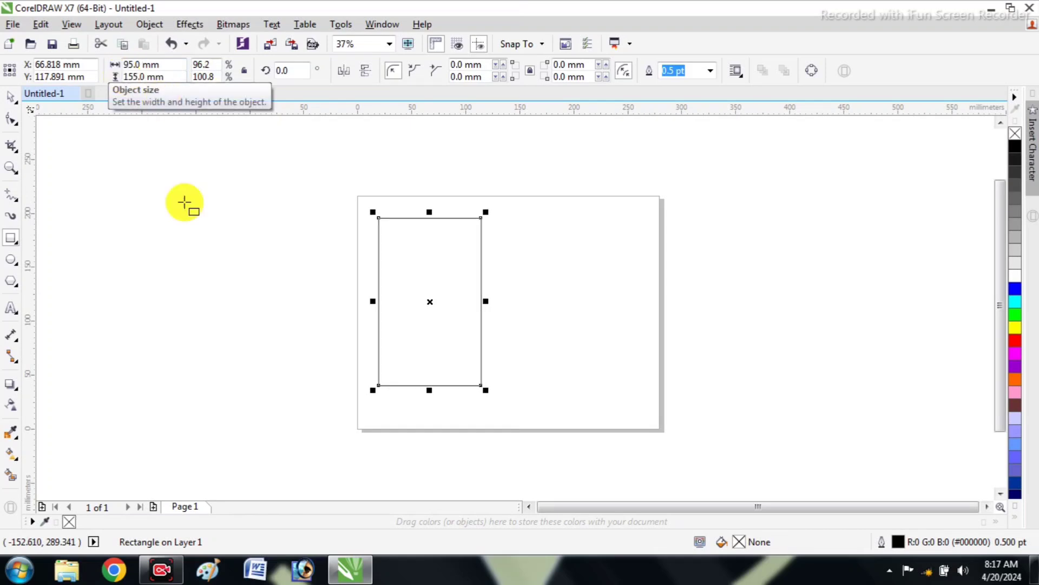
scroll(420, 315, "up", 2)
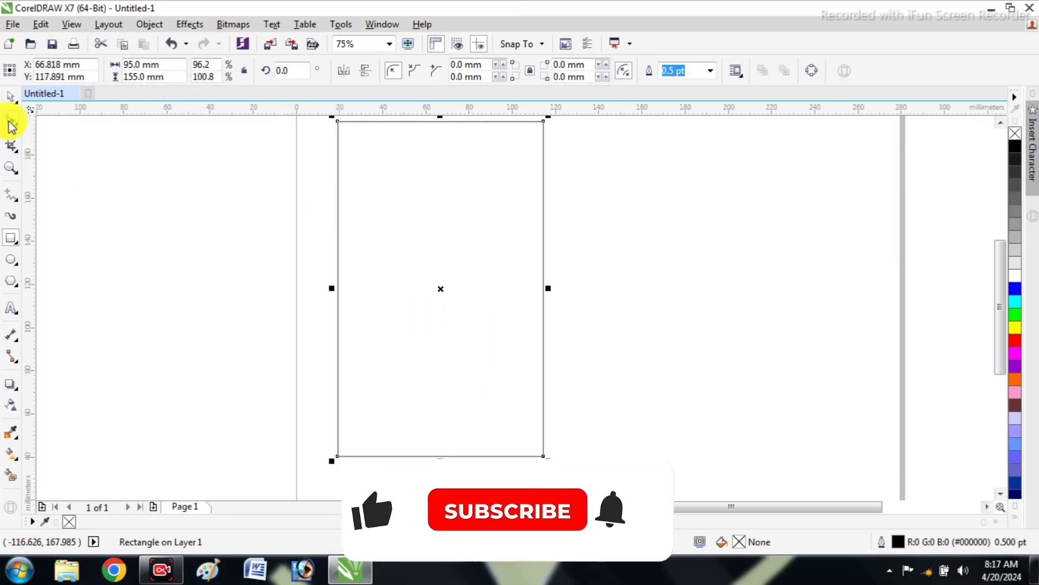
left_click(11, 97)
left_click(208, 228)
scroll(350, 186, "down", 2)
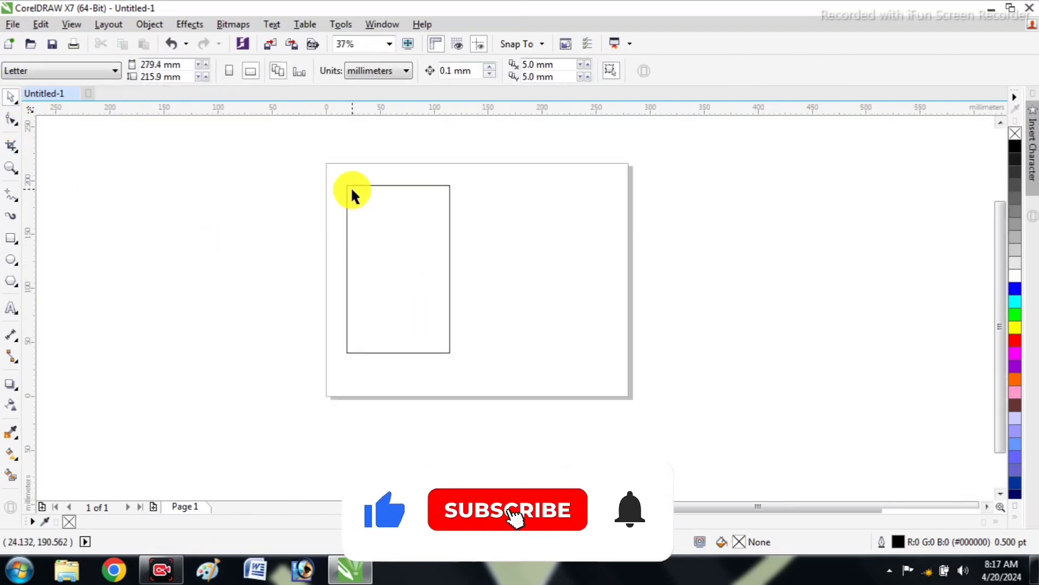
scroll(412, 201, "up", 2)
scroll(412, 222, "down", 4)
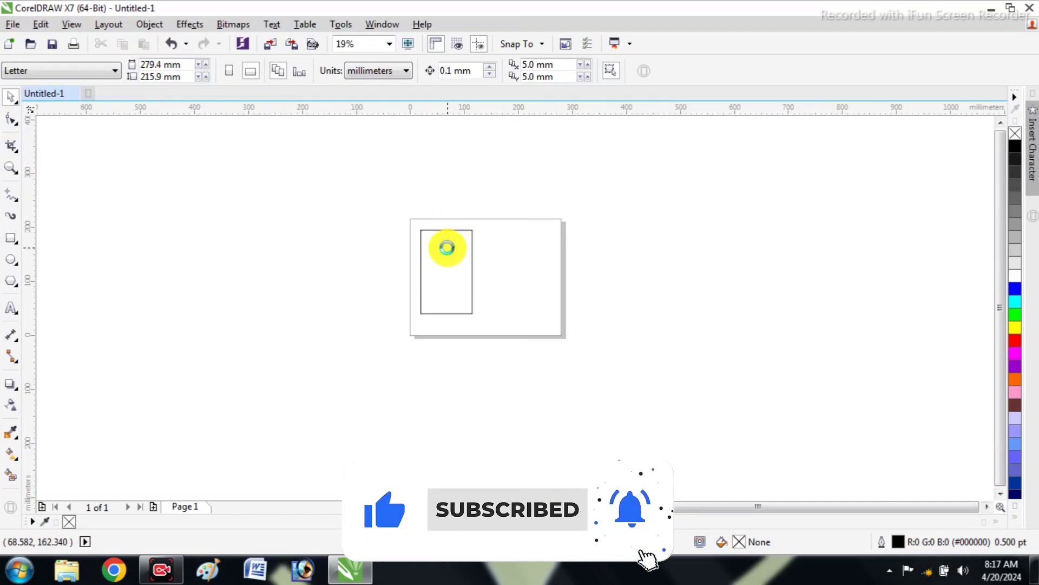
scroll(445, 244, "up", 2)
scroll(440, 233, "up", 2)
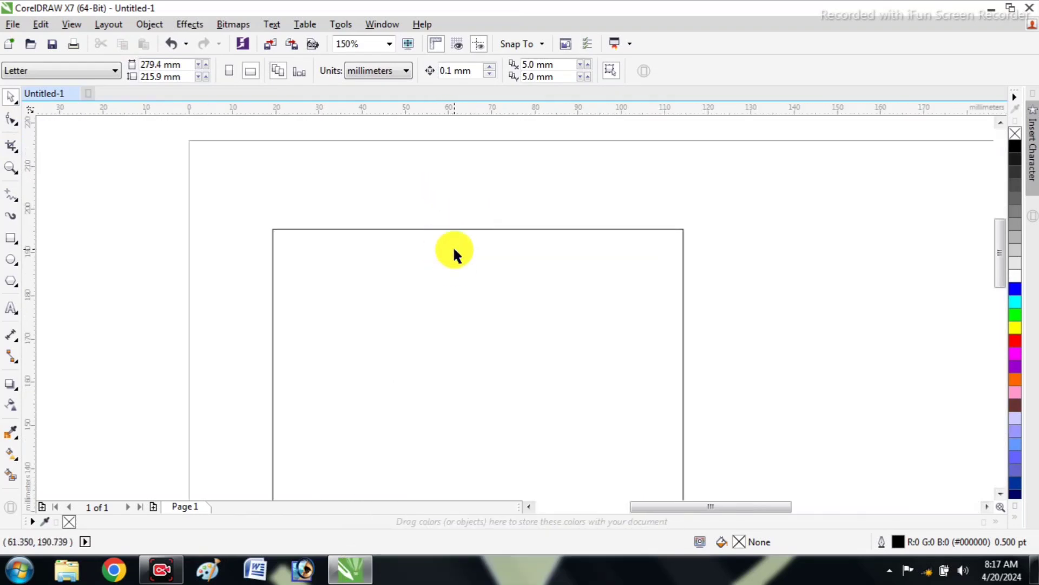
scroll(455, 250, "down", 1)
scroll(484, 283, "down", 1)
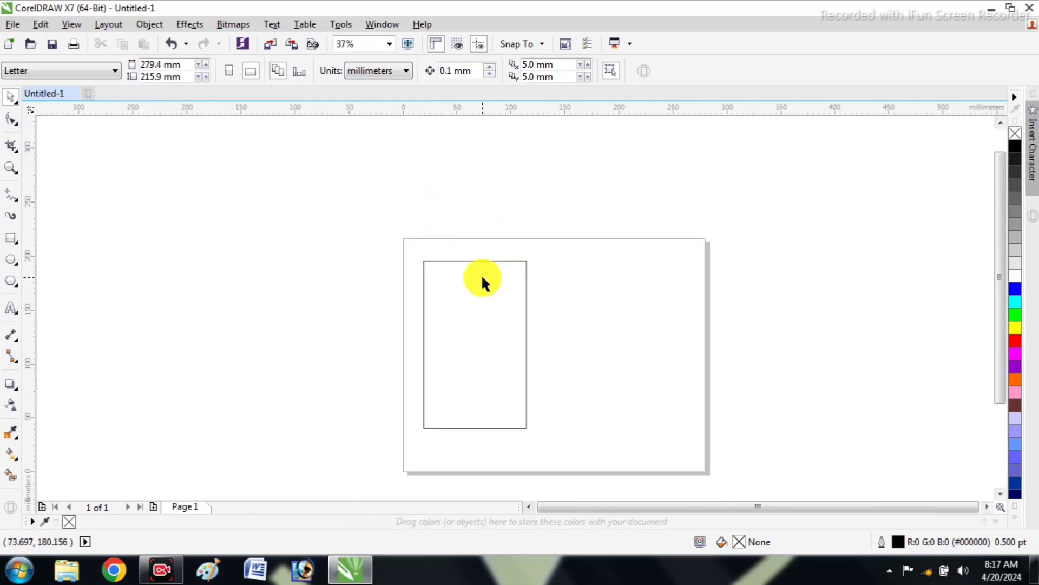
Start an artistic text outside the page, left of the rectangle, and set its font to RAJ AROUND
key("F4")
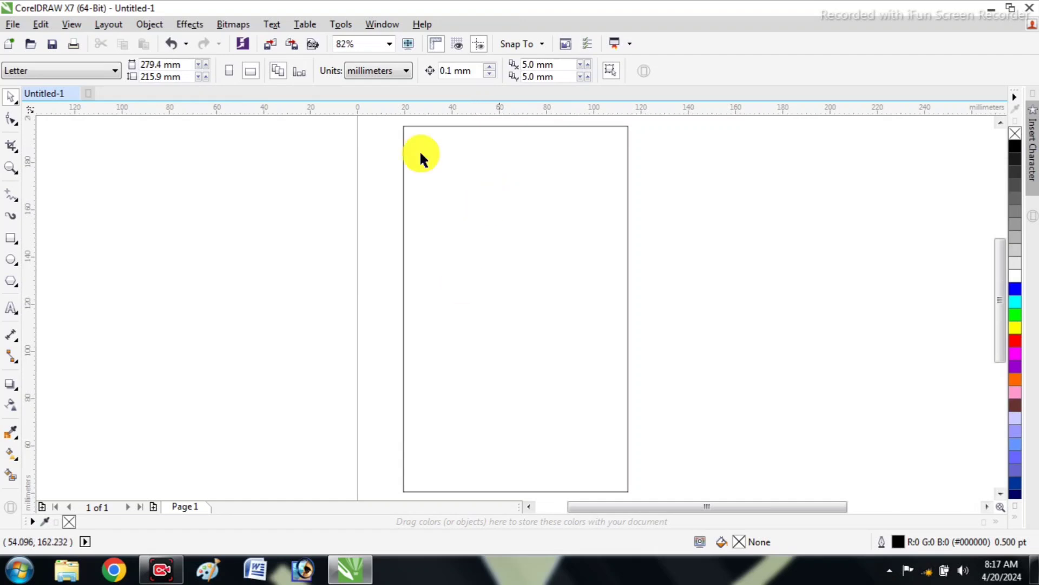
left_click(11, 313)
left_click(244, 224)
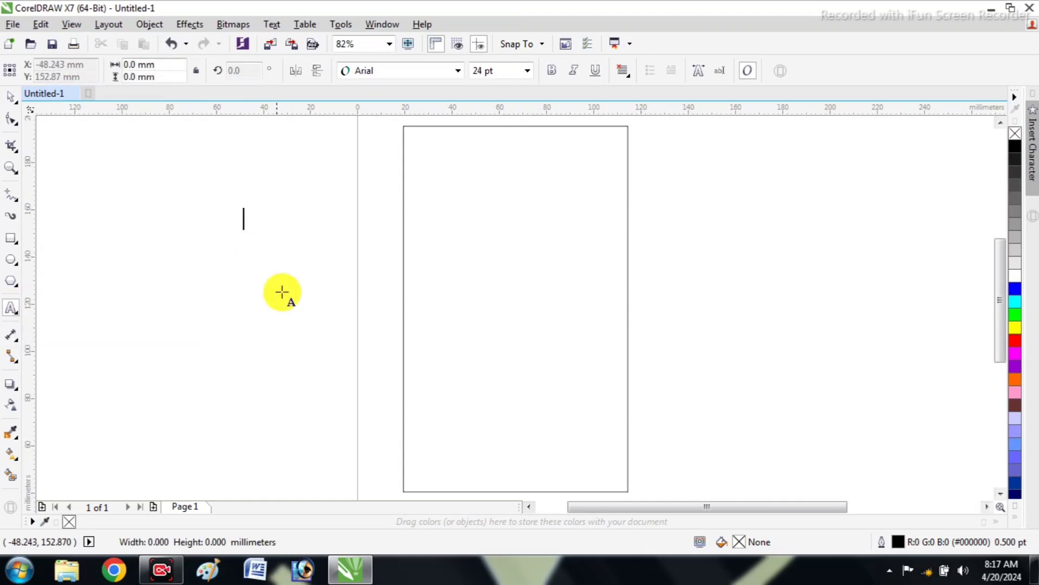
left_click(363, 72)
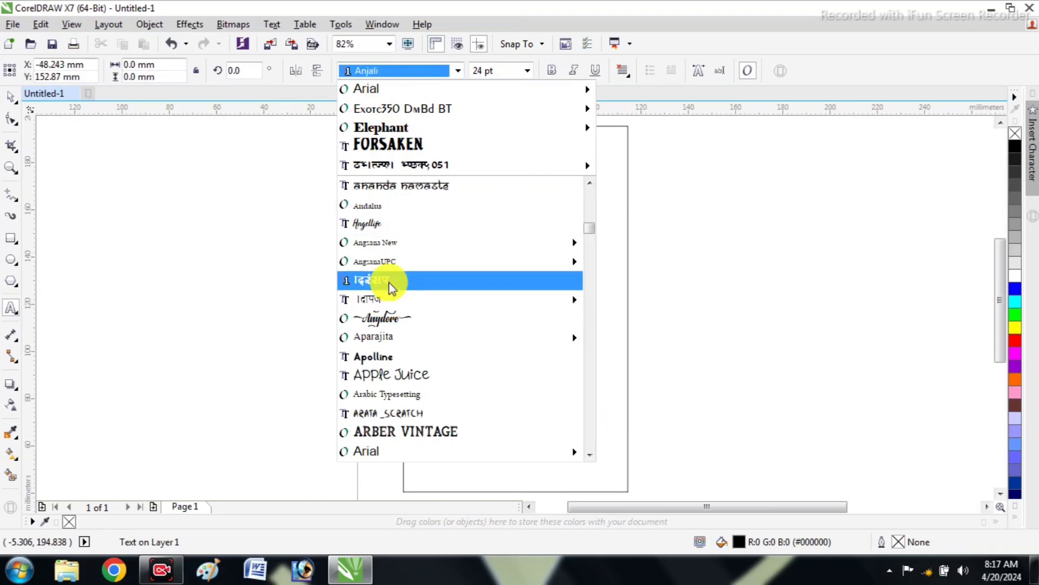
type("B")
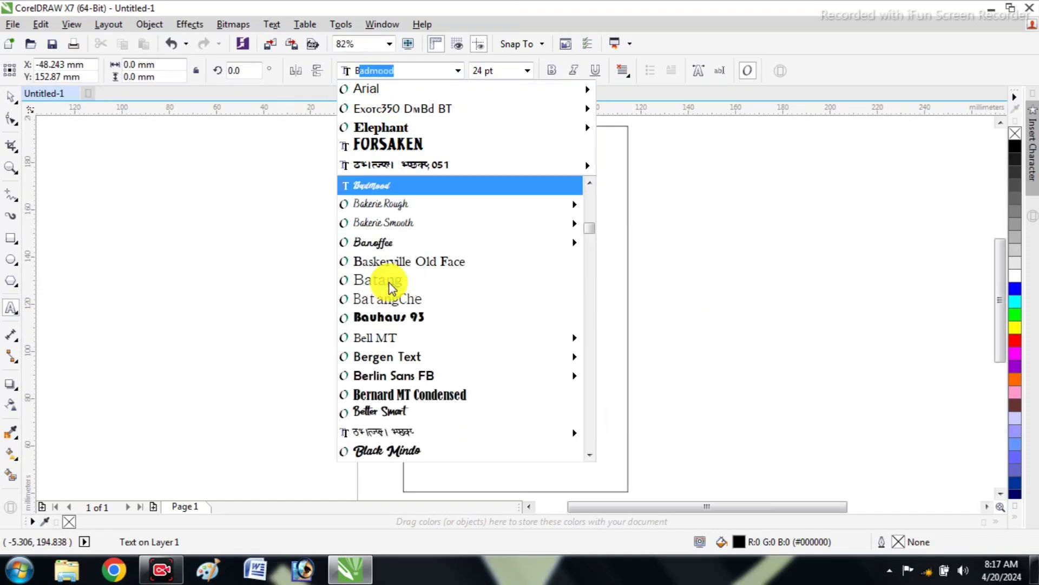
type("H")
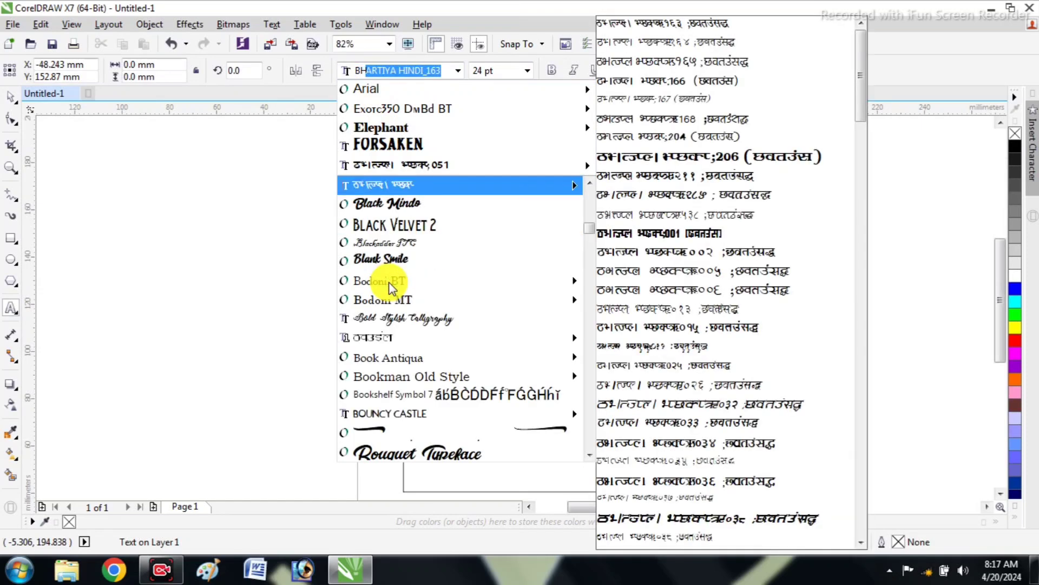
key("BackSpace")
key("BackSpace")
key("BackSpace")
type("Ra")
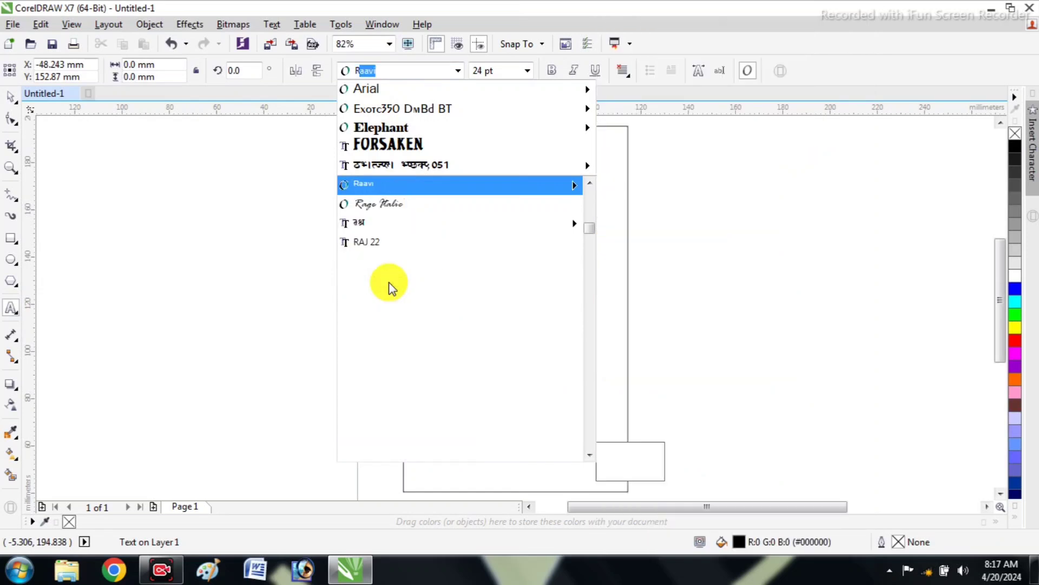
type("J")
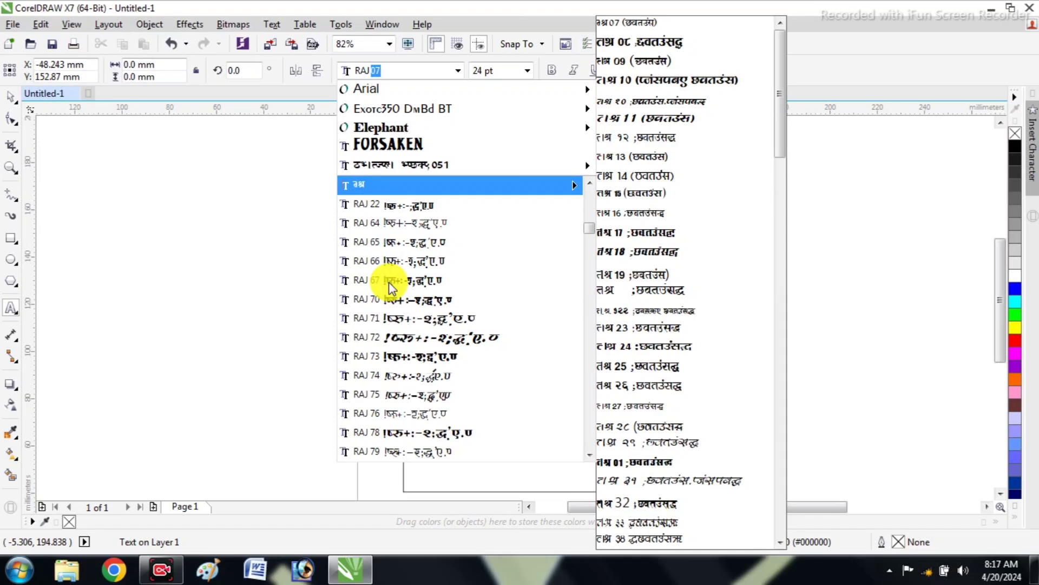
type(" AROUND")
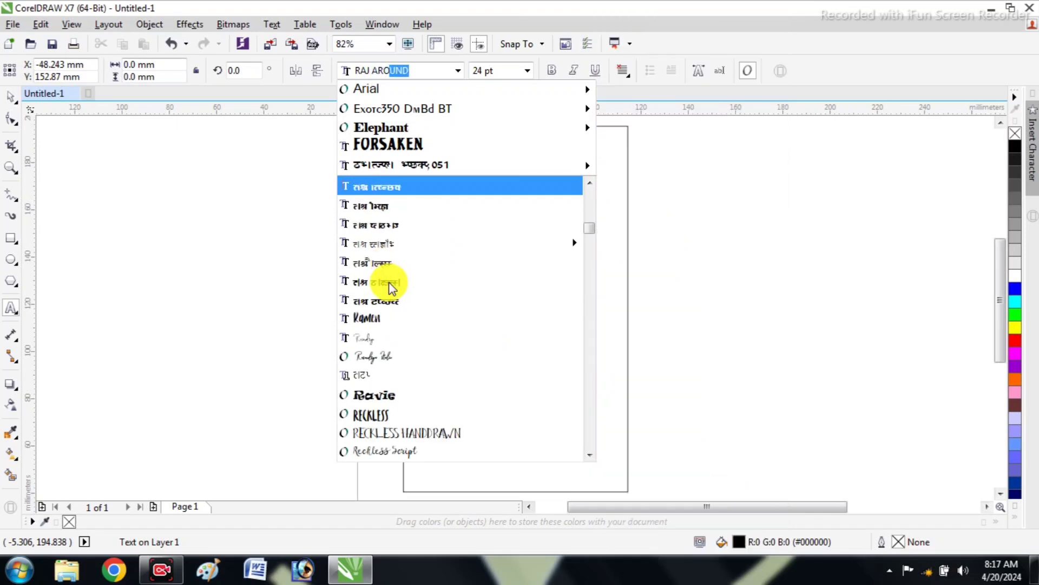
key("Return")
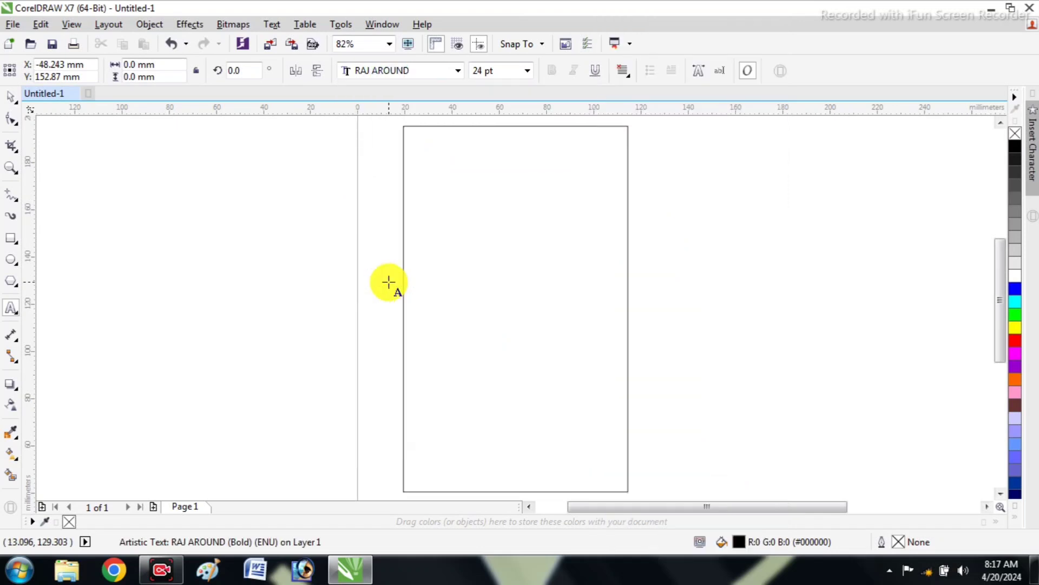
Enter the heading "खुशबू ज्वेलर्स एवं बर्तनालय" in the new artistic text, correcting the ending of the last word
type("खुश")
key("Escape")
type("ा")
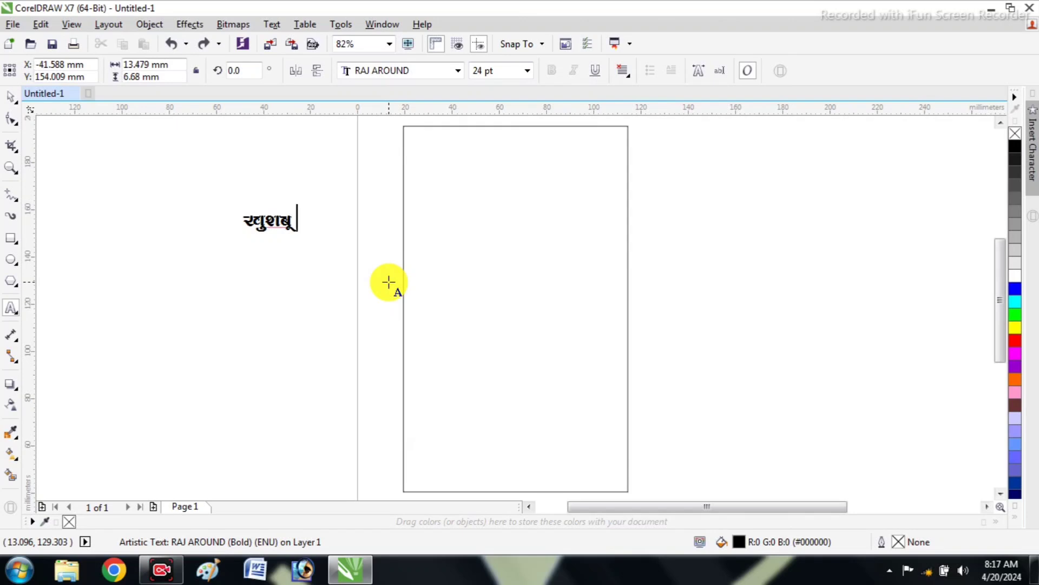
type("लस")
type("र् ")
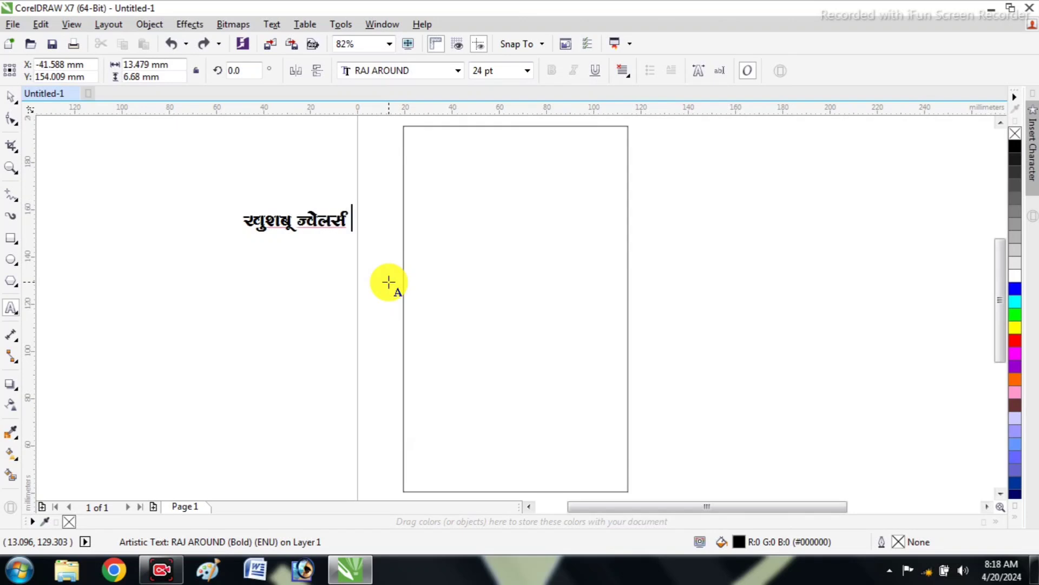
type("एवं बतर्नालचल")
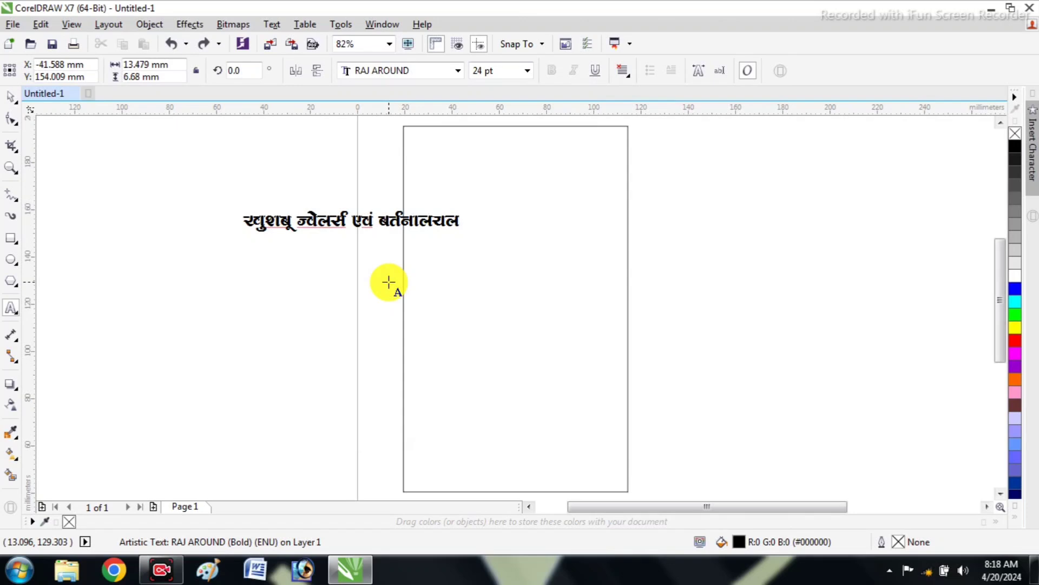
key("Left")
key("Left")
key("BackSpace")
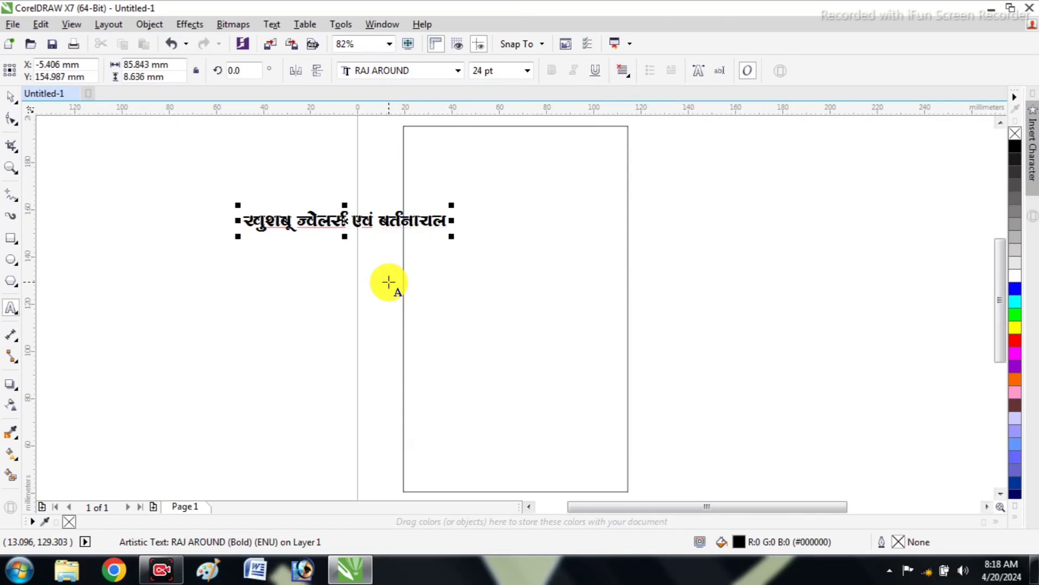
key("Delete")
key("End")
type("य")
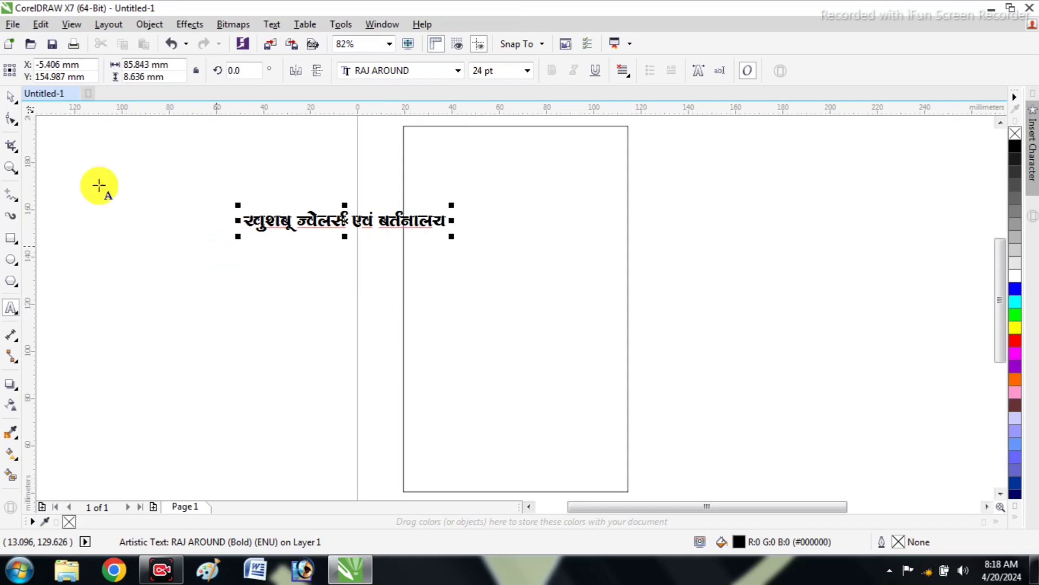
Centre the heading on the rectangle and align it to the rectangle's top edge
left_click(11, 101)
left_click(434, 258, "shift")
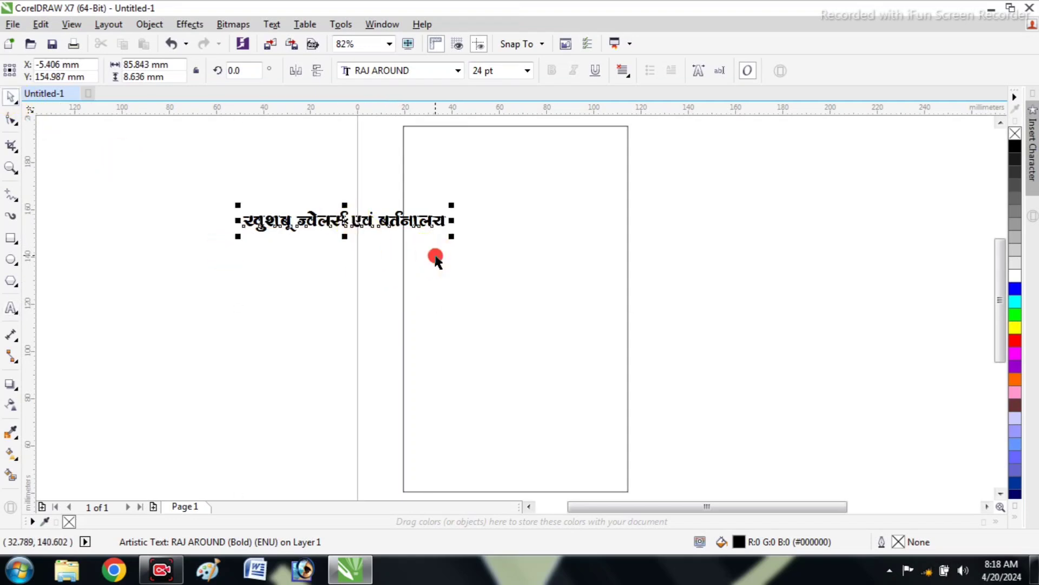
key("c")
key("e")
left_click(344, 234)
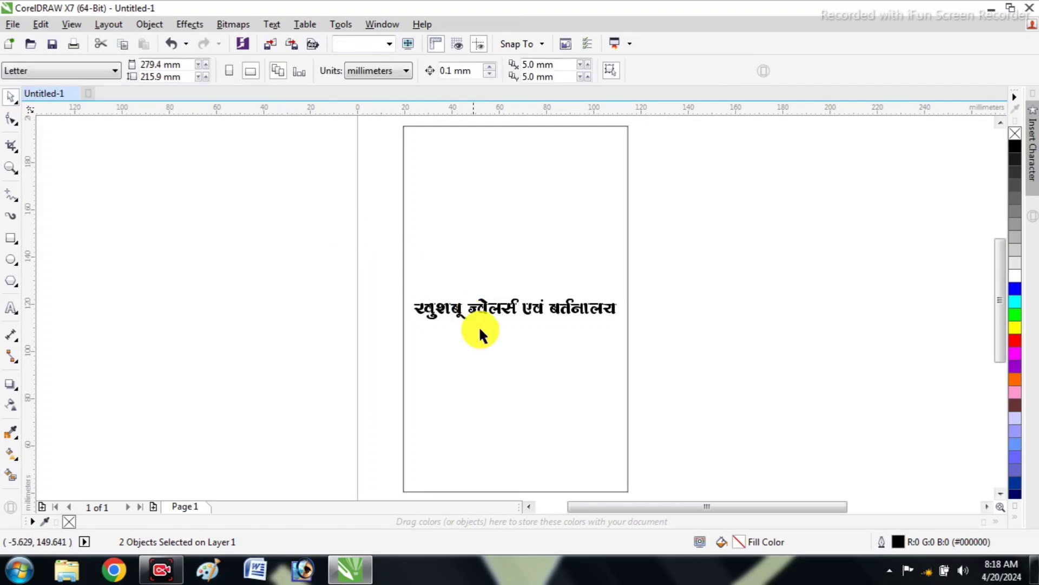
left_click(496, 311)
left_click(515, 230, "shift")
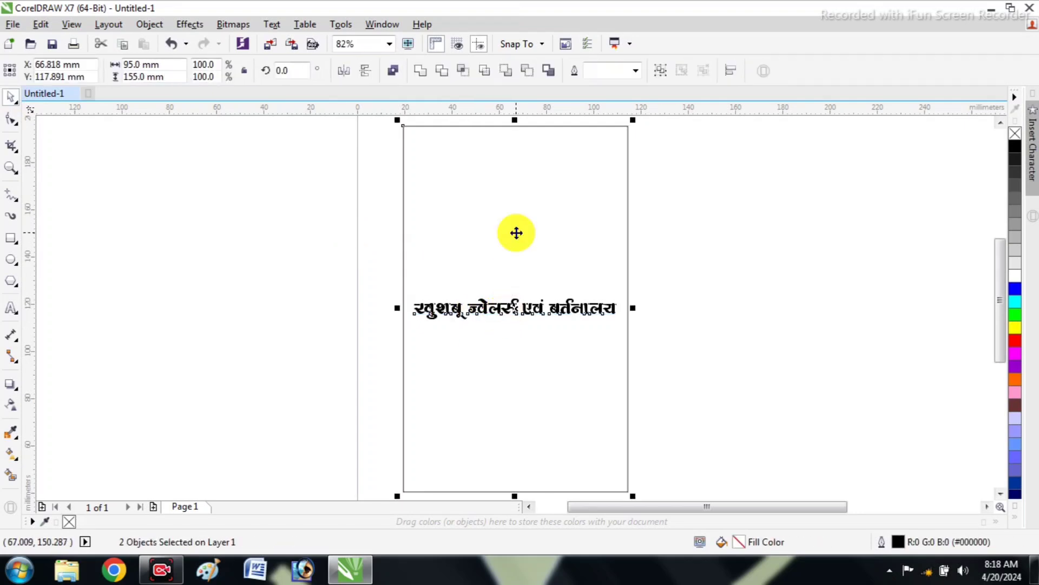
key("t")
left_click(269, 233)
Move the heading slightly down inside the frame, enlarge it to about 89 mm wide, and deselect it
scroll(405, 190, "down", 2)
scroll(449, 142, "up", 2)
left_click_drag(199, 180, 847, 307)
left_click_drag(478, 244, 477, 314)
left_click_drag(668, 284, 676, 281)
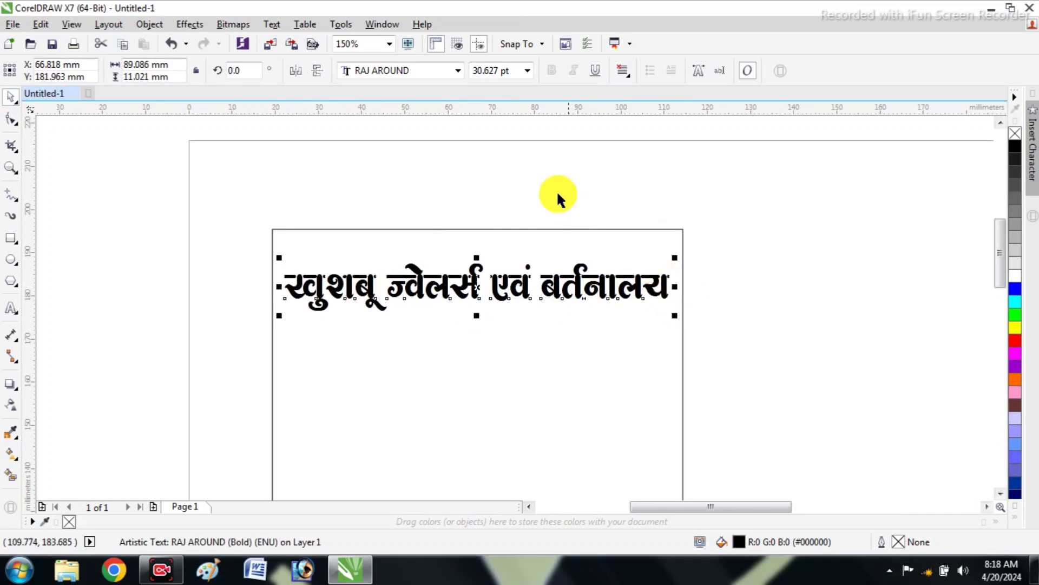
left_click(532, 211)
Start a new artistic text above the rectangle and set its font to BHARTIYA HINDI_206
left_click(11, 308)
left_click(285, 178)
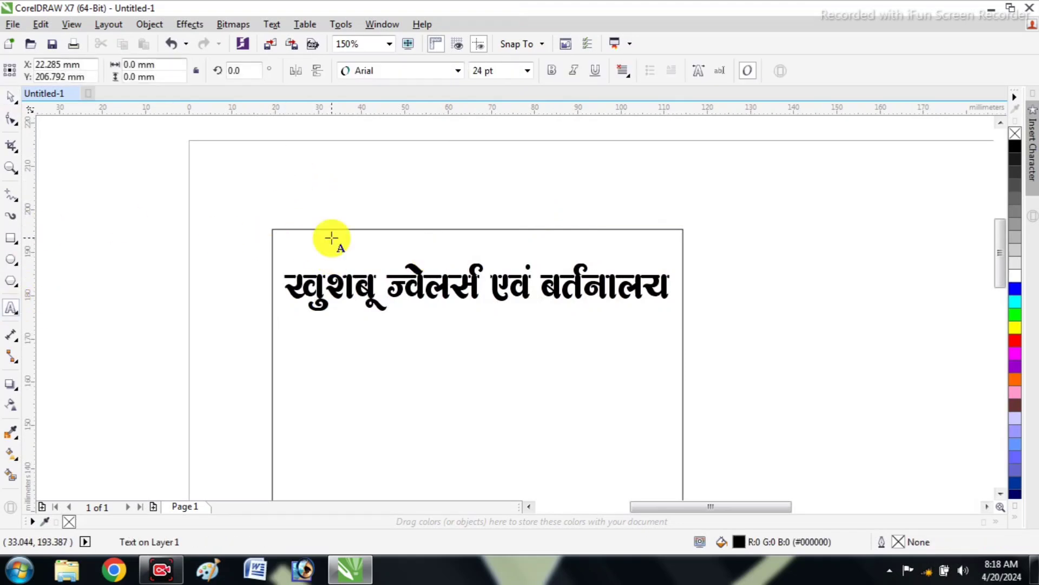
left_click(418, 70)
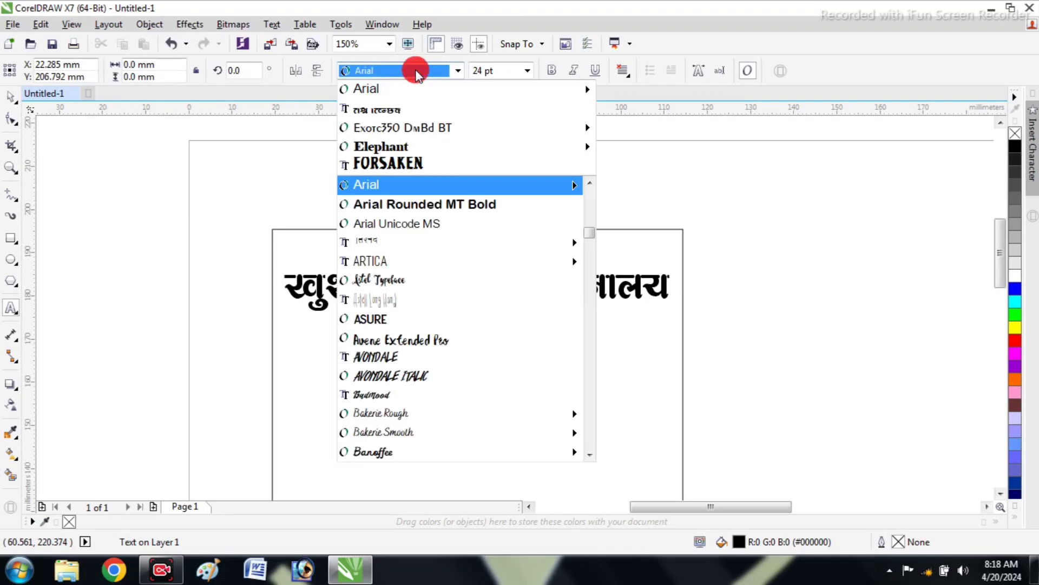
type("BHA")
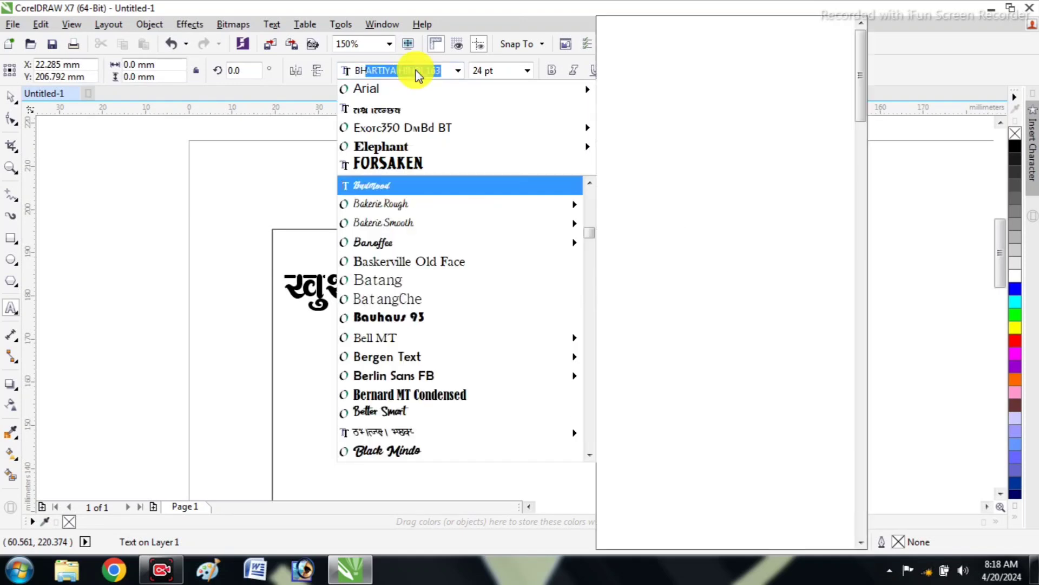
type("R")
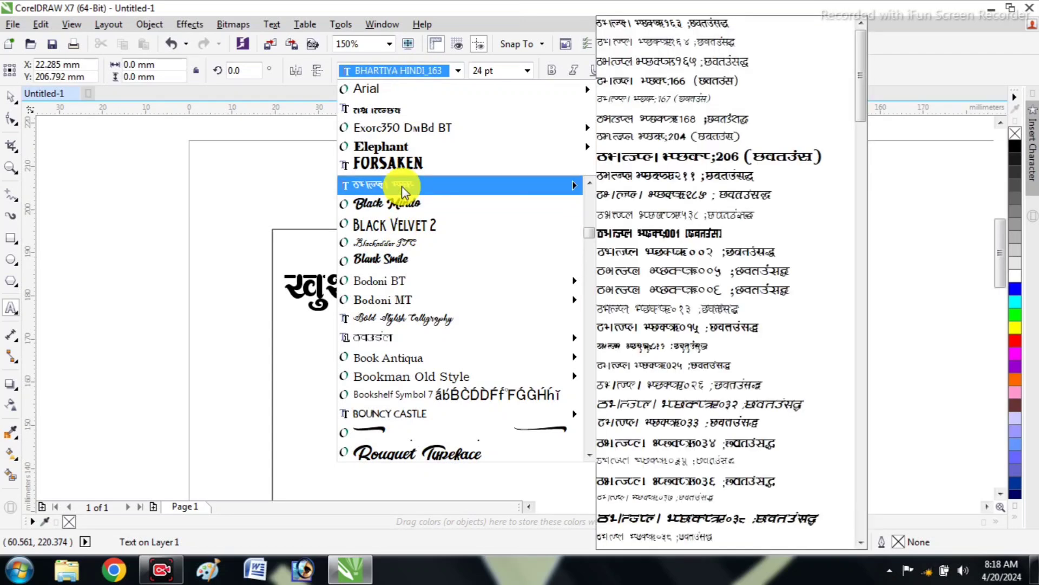
mouse_move(522, 183)
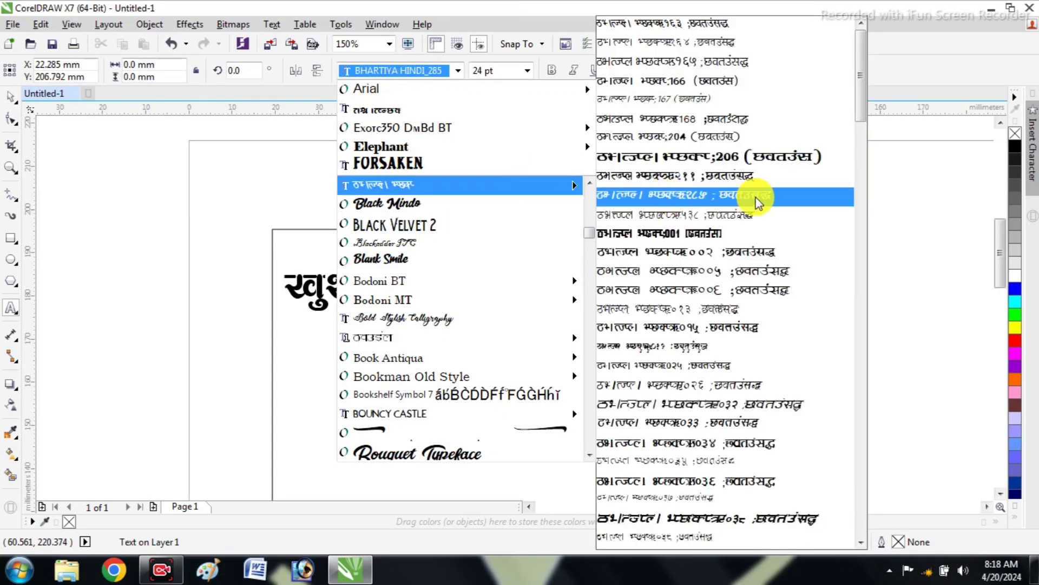
left_click(748, 158)
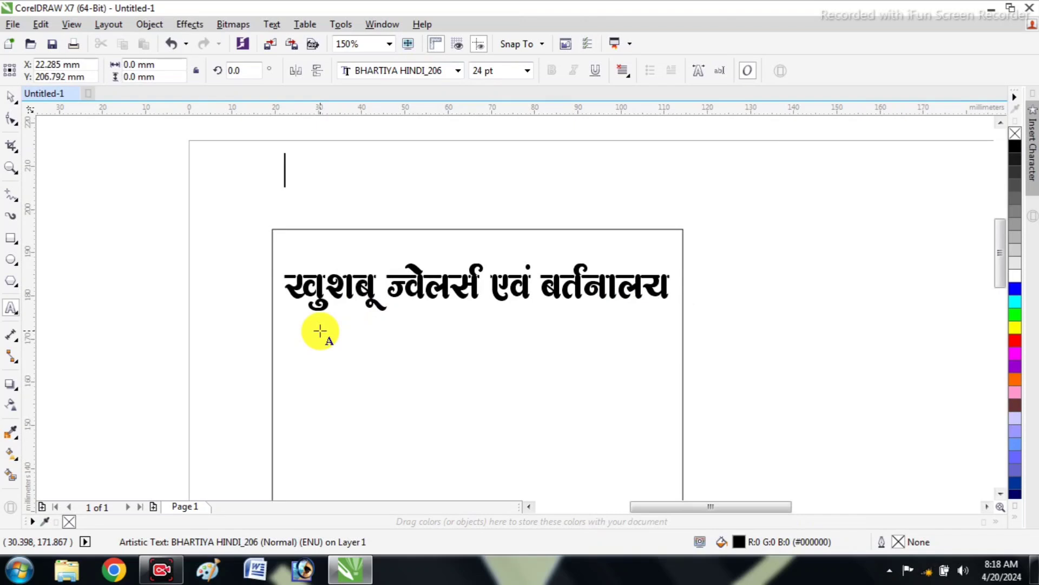
Enter the proprietor line, starting with "प्रो0- स्व0" followed by the proprietor's full name
type("ik")
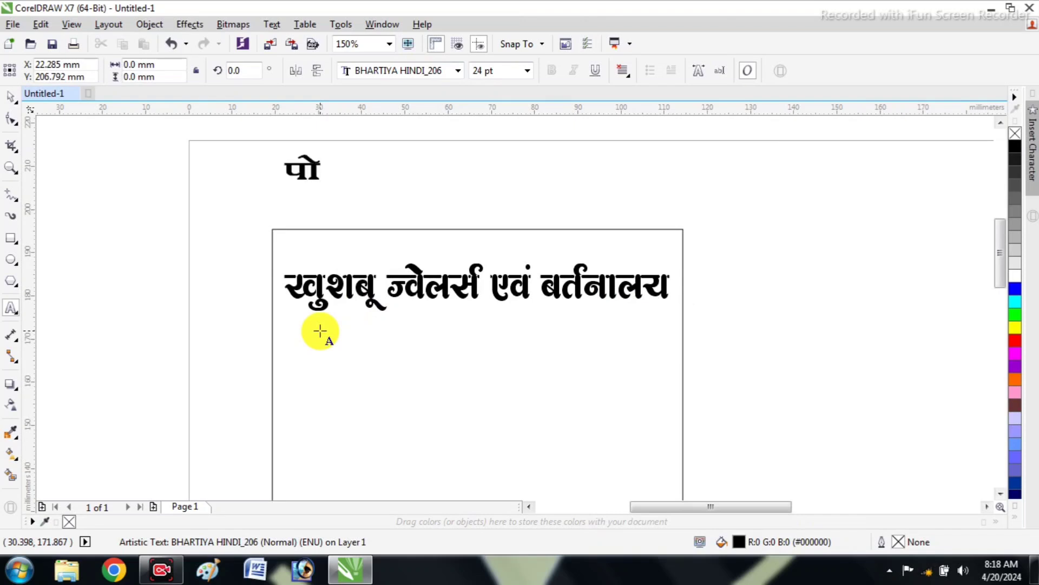
key("BackSpace")
key("BackSpace")
type("iz")
type("ks0")
type("-")
type(" Lo0")
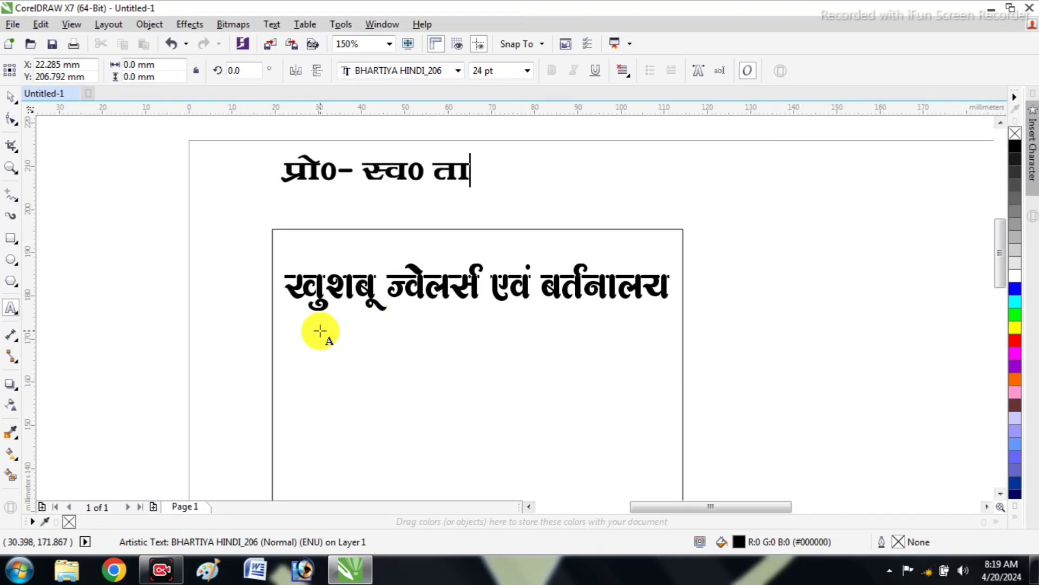
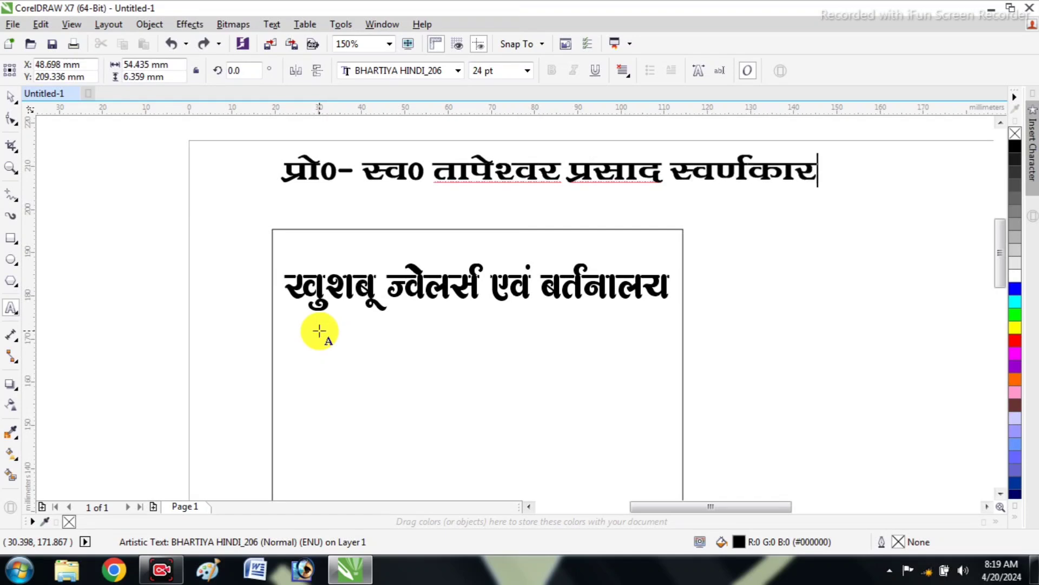
Set the whole proprietor line to 12 pt and condense it horizontally to about 49 mm wide
key("ctrl+a")
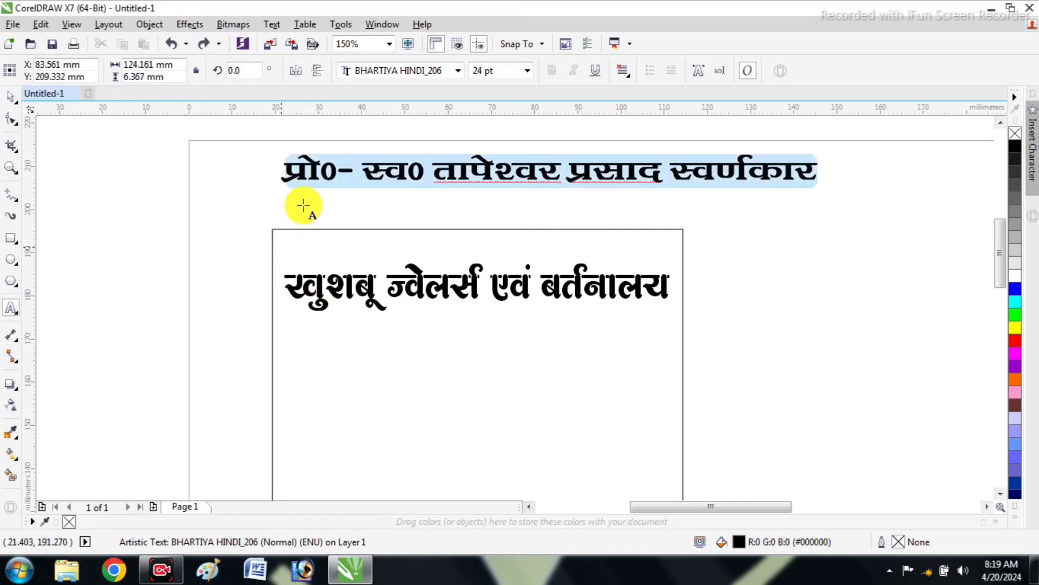
left_click(513, 67)
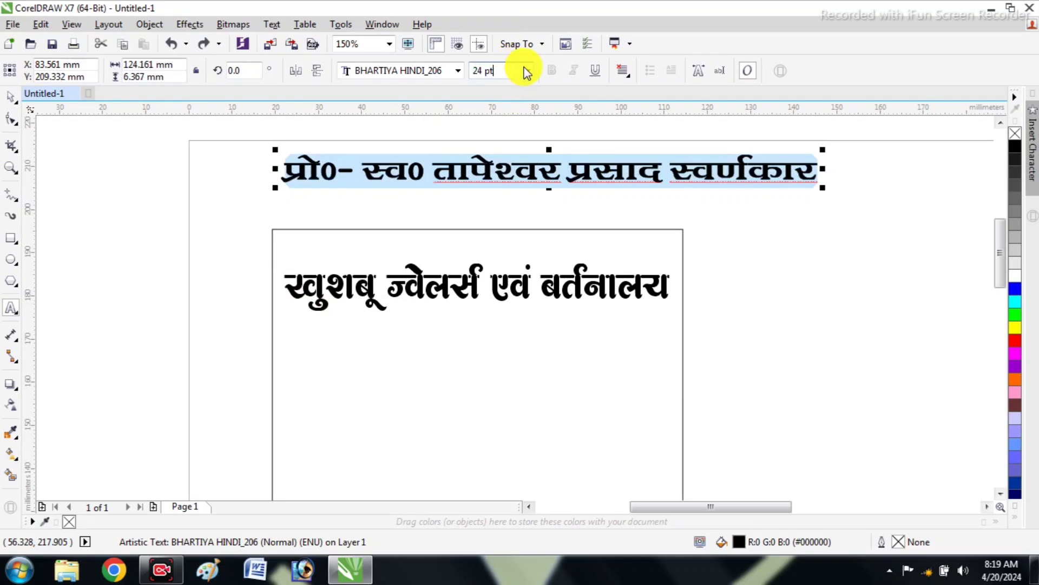
left_click(526, 70)
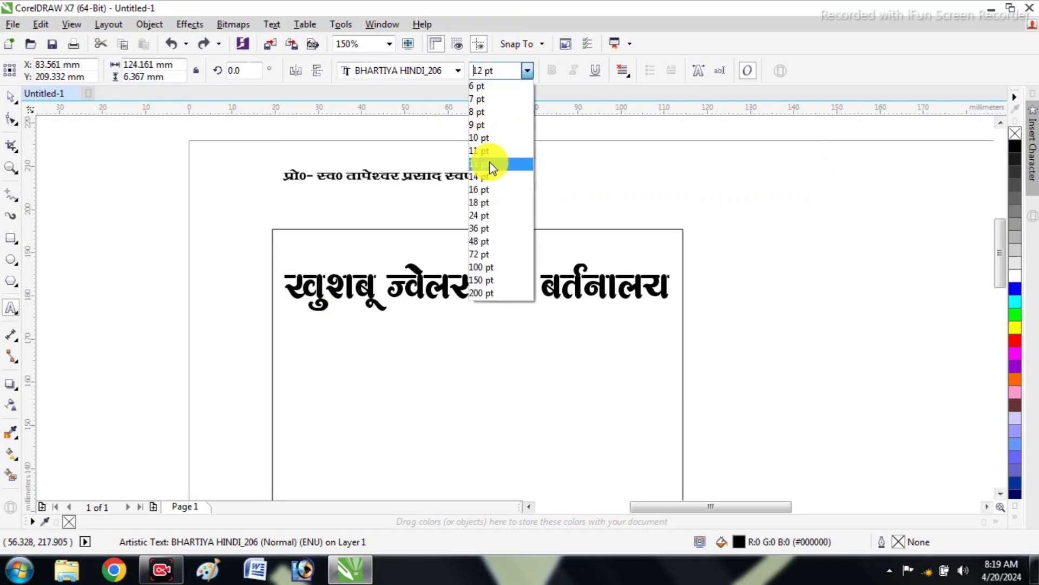
left_click(12, 97)
left_click_drag(552, 176, 499, 175)
Align the proprietor line to the top and left edges of the rectangle
left_click(490, 231, "shift")
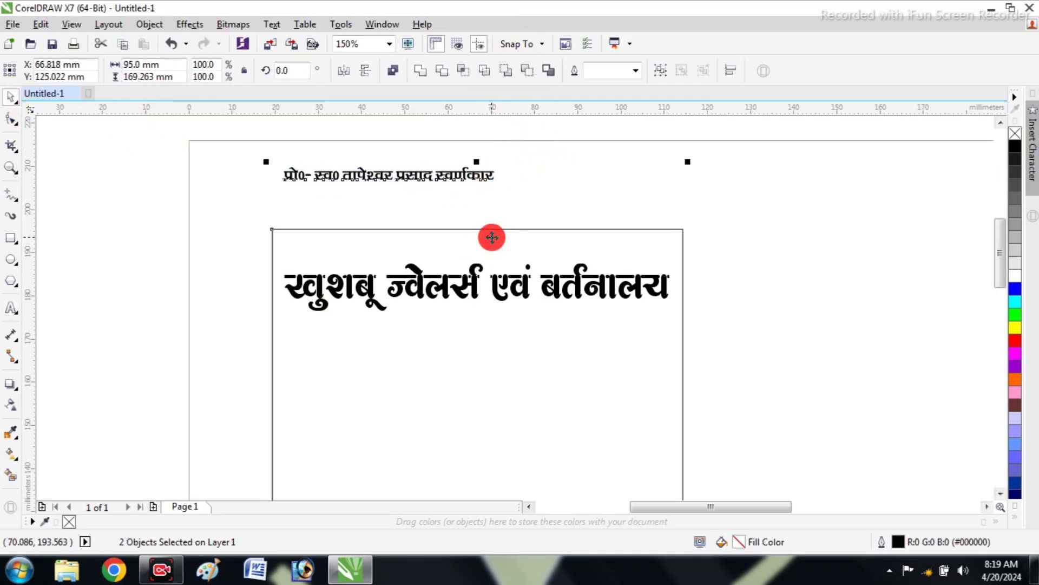
key("t")
left_click(251, 256)
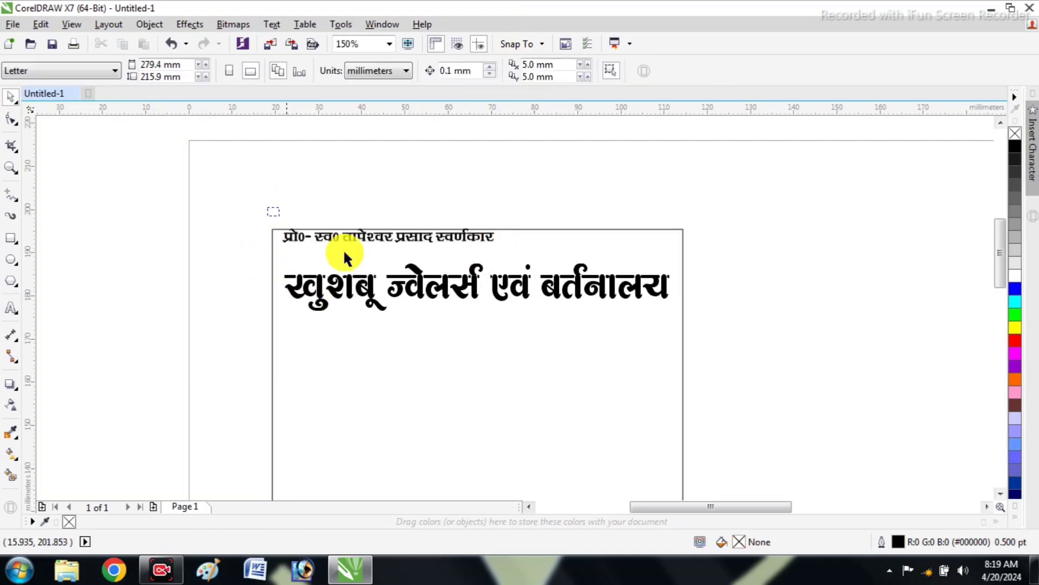
left_click(357, 241)
left_click(564, 245, "shift")
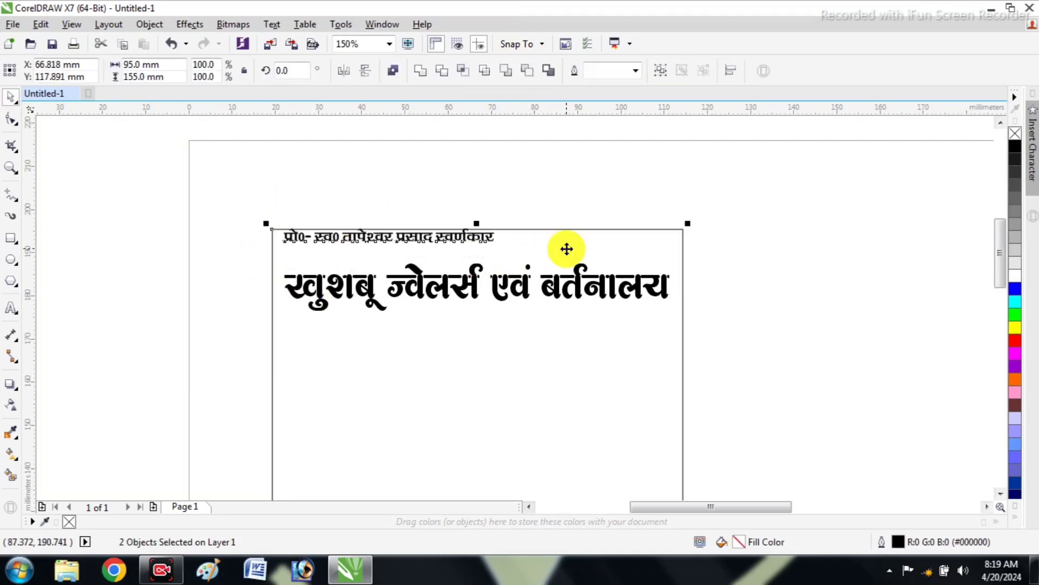
key("l")
left_click(382, 248)
Move the shop-name heading slightly up towards the proprietor line
scroll(388, 248, "up", 1)
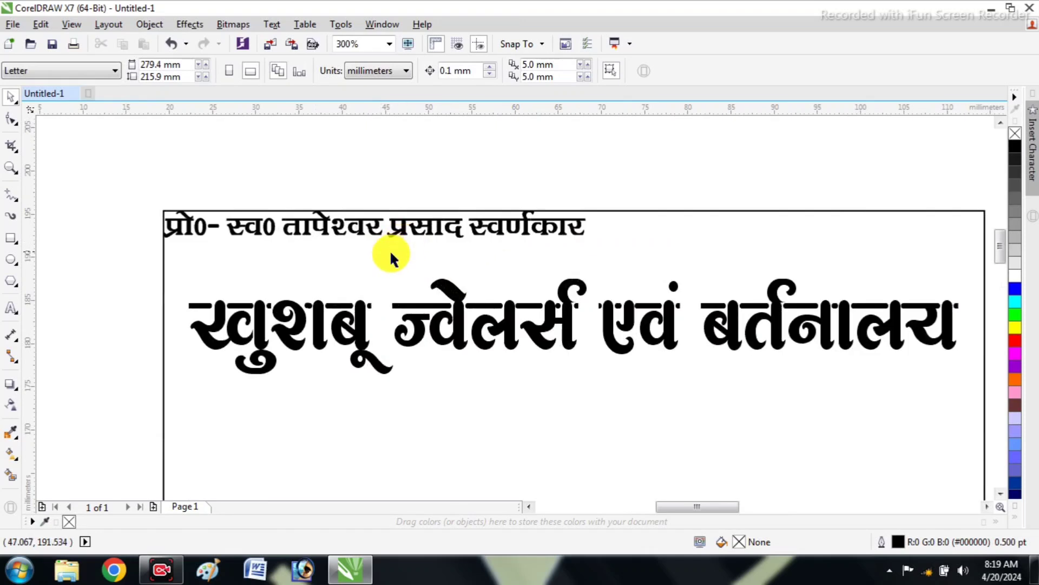
left_click(413, 288)
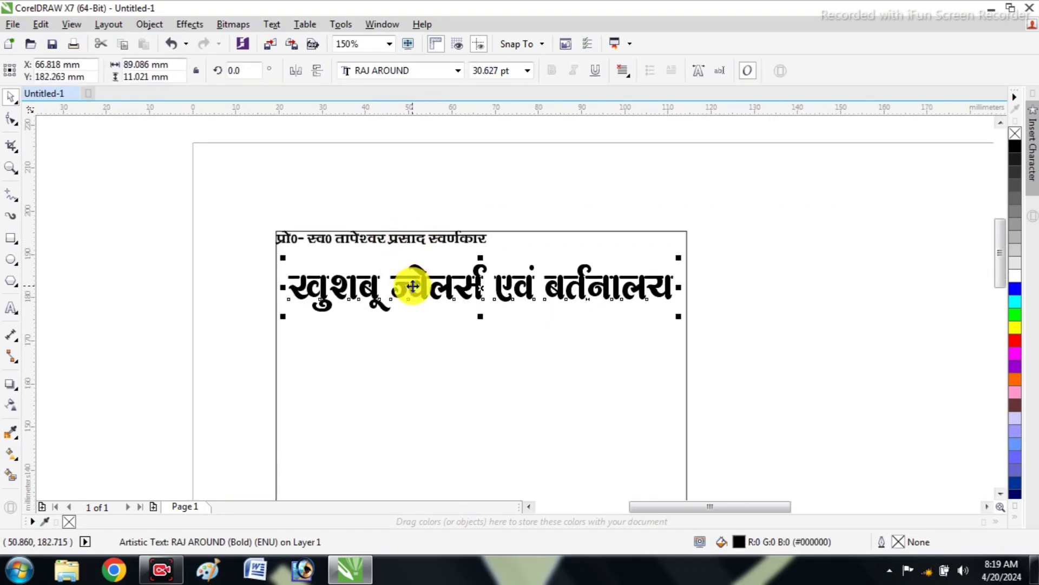
left_click_drag(413, 284, 411, 274)
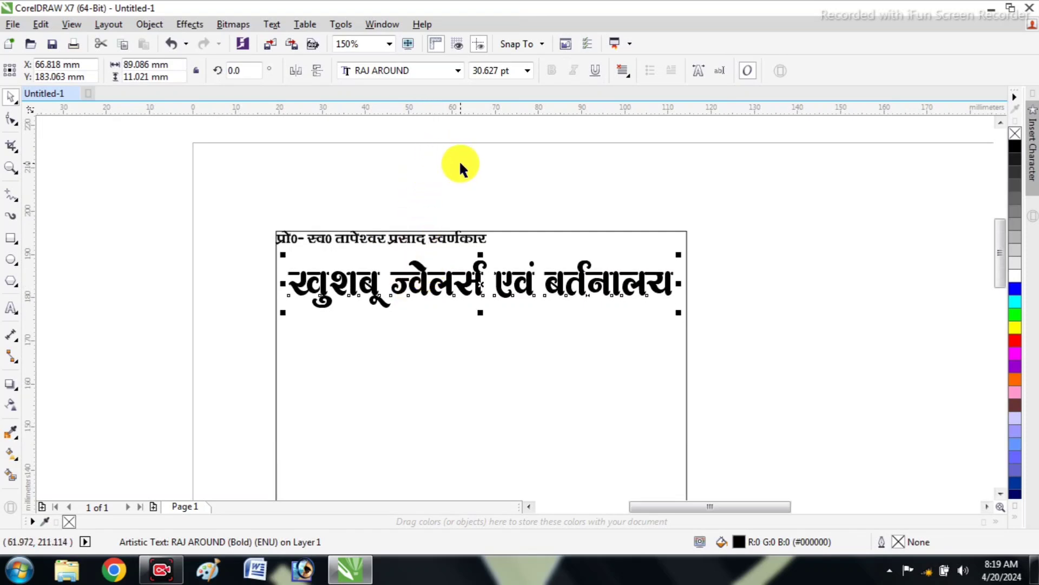
Duplicate the proprietor line above the frame and replace the copy's text with "मो0-" and a placeholder mobile number
left_click(372, 237)
left_click(376, 238)
left_click_drag(376, 238, 390, 187)
right_click(389, 187)
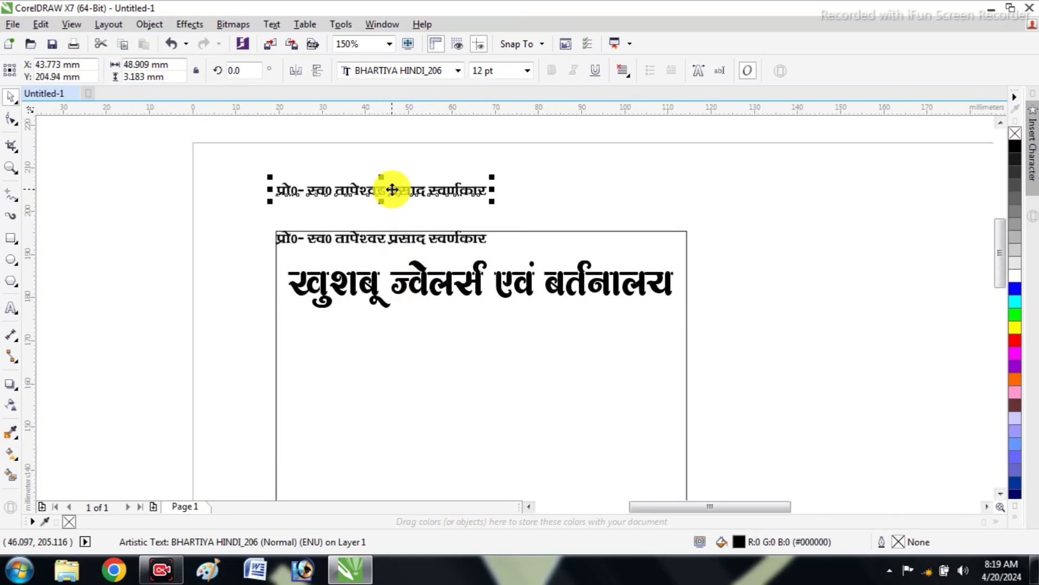
double_click(392, 189)
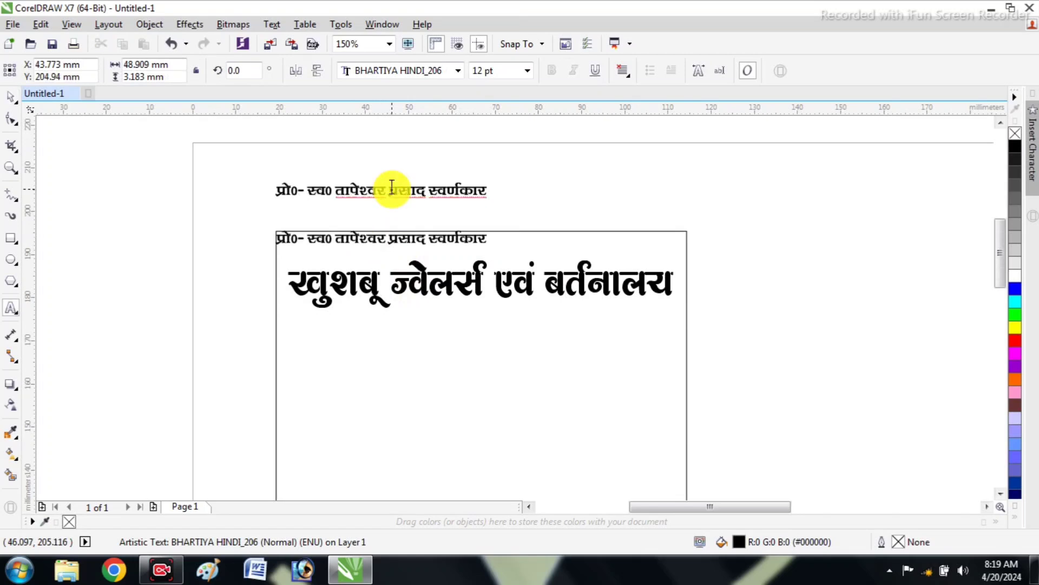
key("ctrl+a")
type("म")
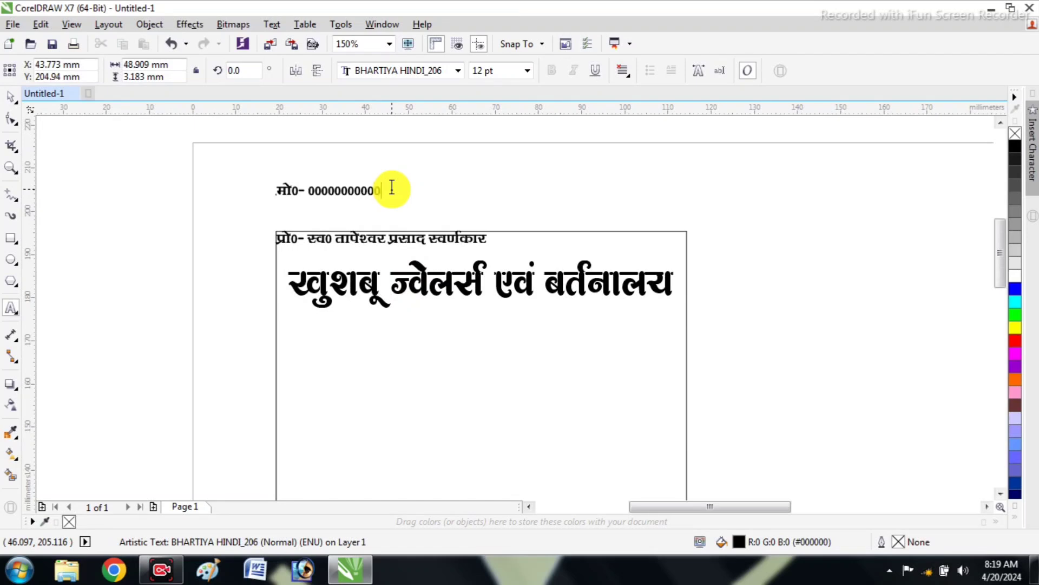
Align the mobile number line to the right and top edges of the rectangle and deselect it
left_click(7, 94)
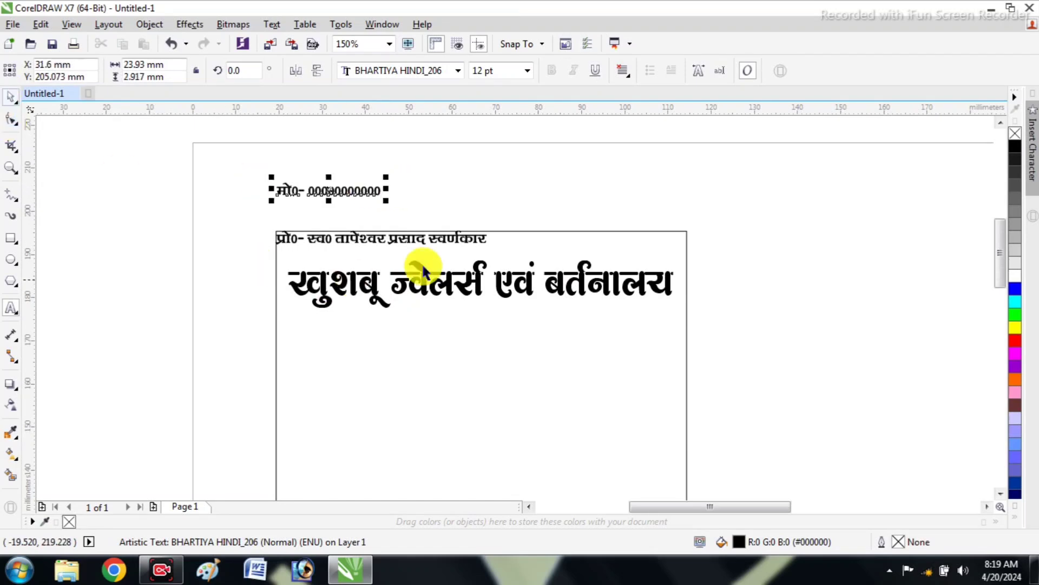
left_click(564, 248, "shift")
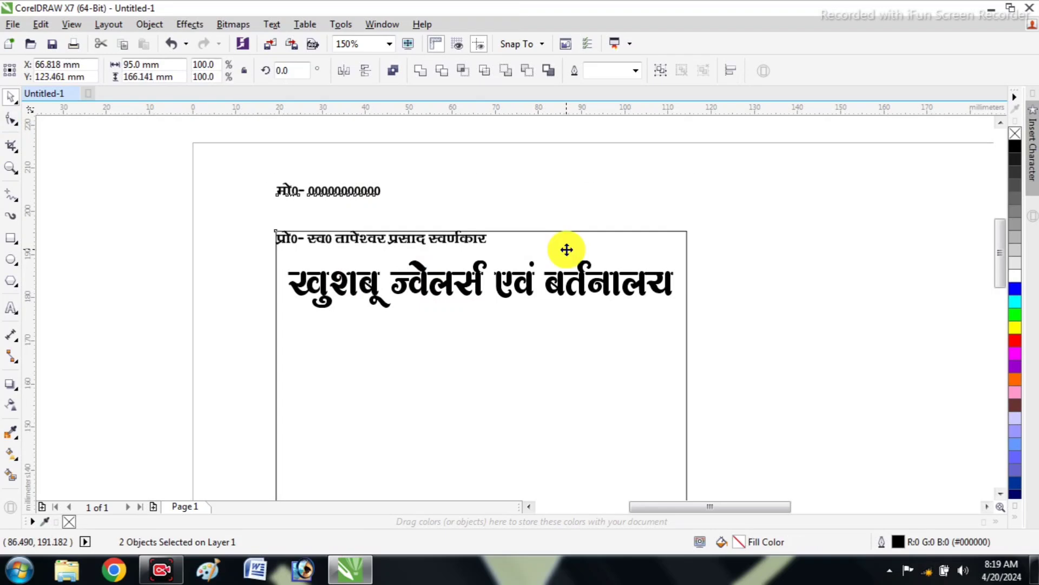
key("r")
key("t")
left_click(560, 178)
scroll(618, 237, "down", 1)
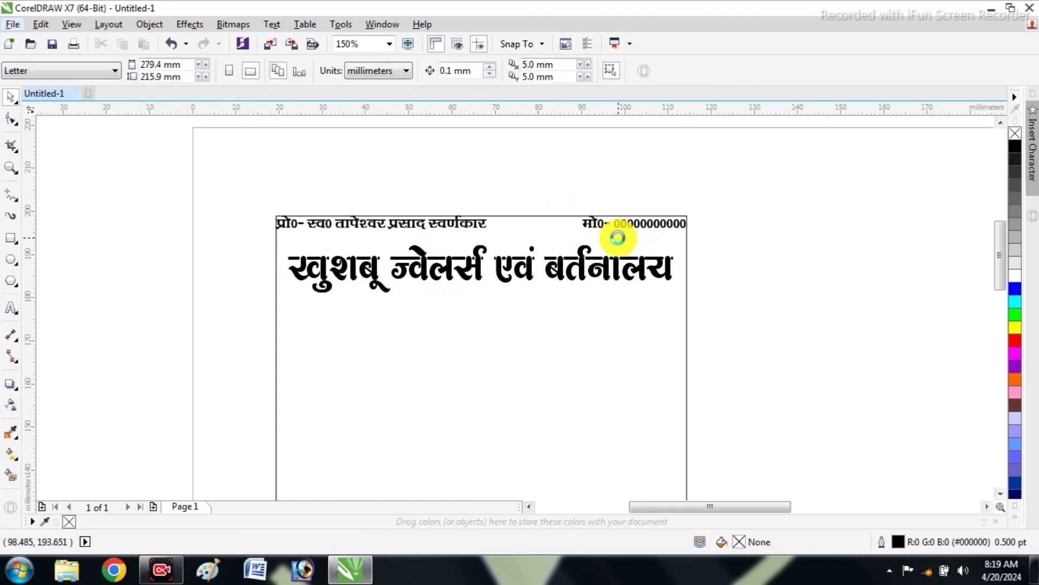
Duplicate the proprietor line inside the frame, just below the shop-name heading
scroll(618, 238, "down", 1)
scroll(548, 239, "down", 1)
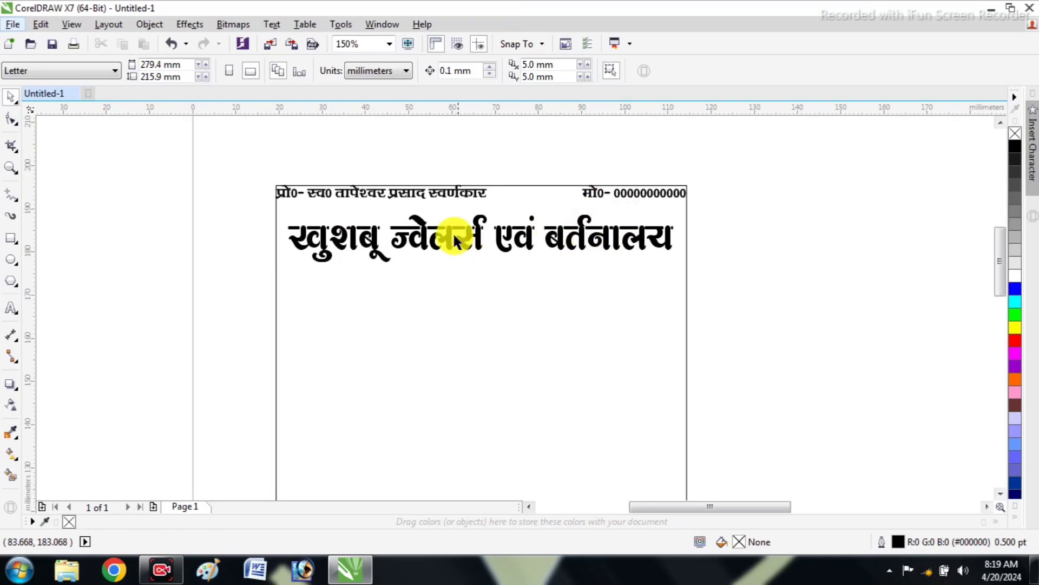
scroll(454, 238, "down", 1)
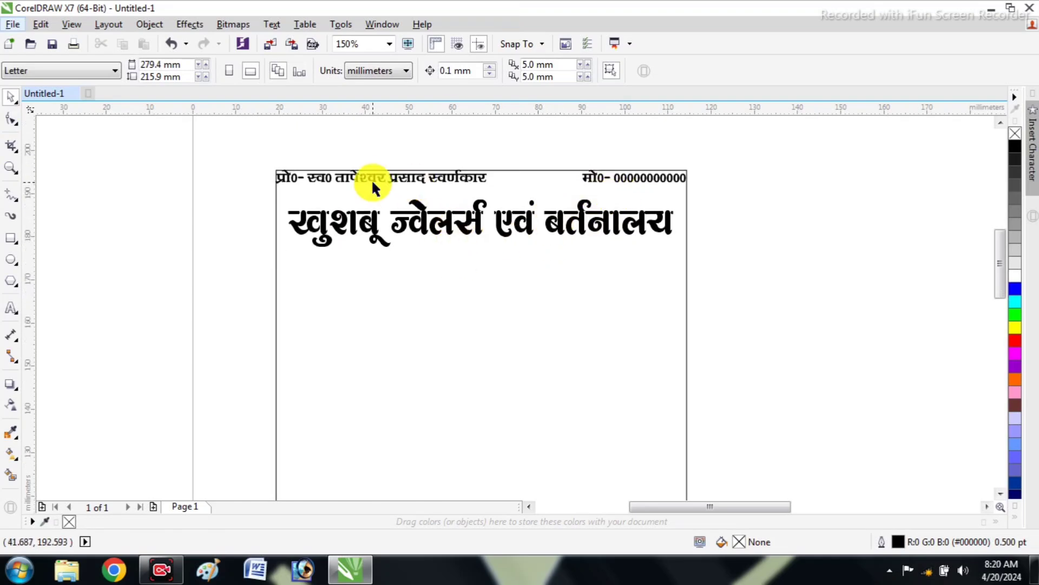
left_click_drag(371, 179, 474, 264)
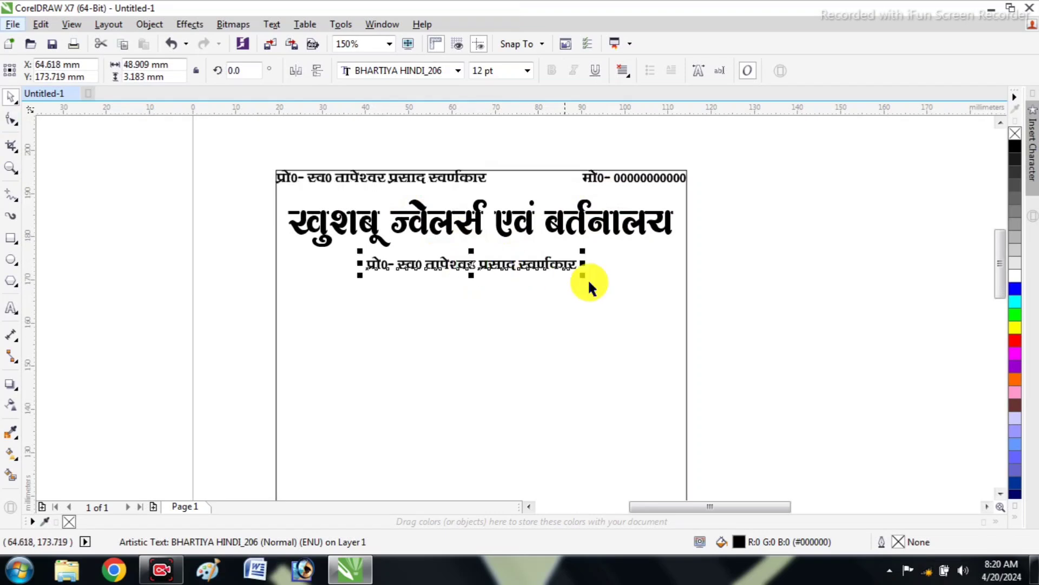
Replace the text of the proprietor line copy below the heading with the first line of the shop's address
double_click(486, 268)
key("ctrl+a")
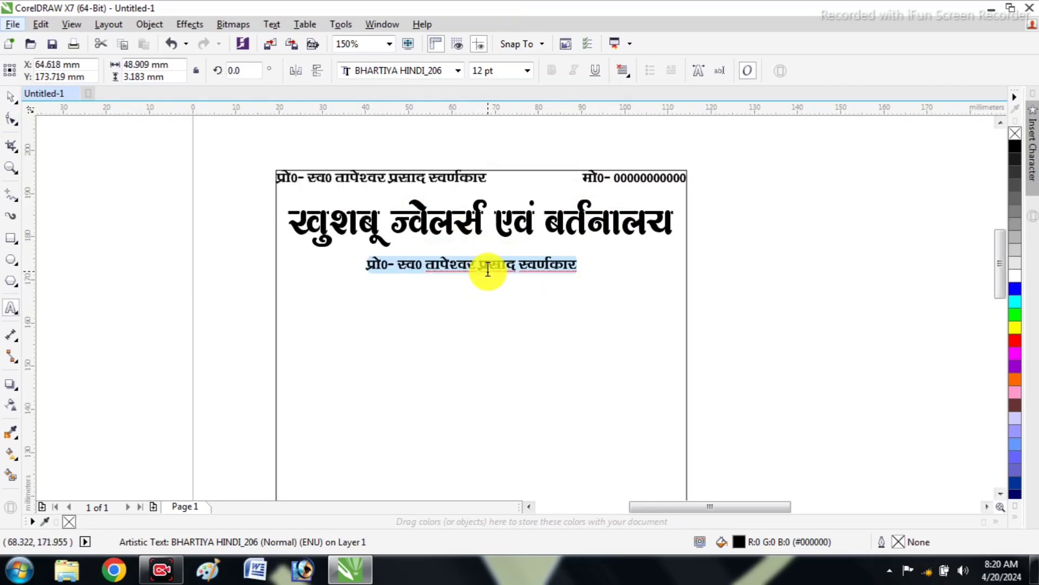
scroll(487, 269, "up", 1)
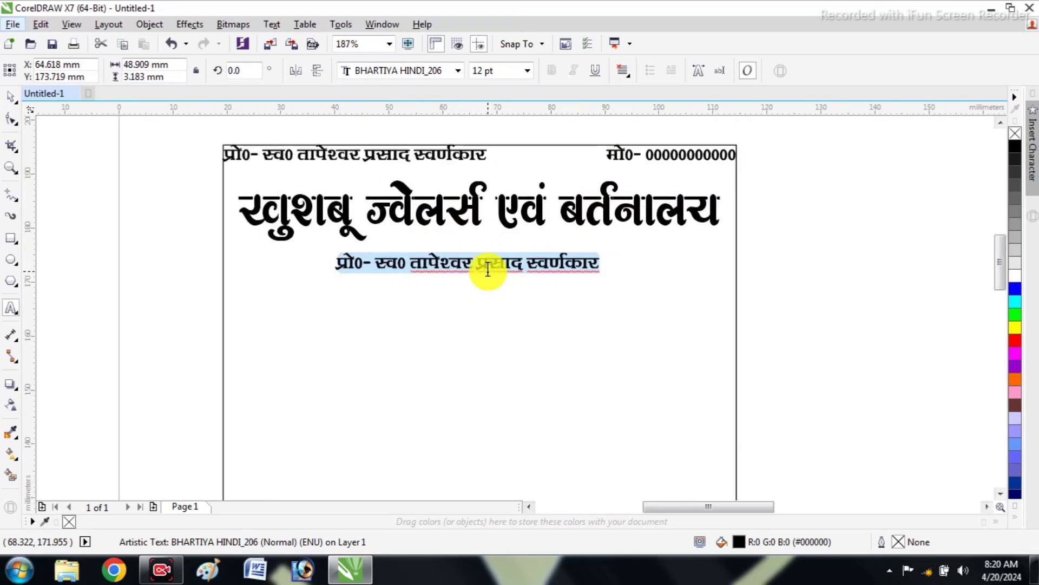
scroll(485, 272, "up", 1)
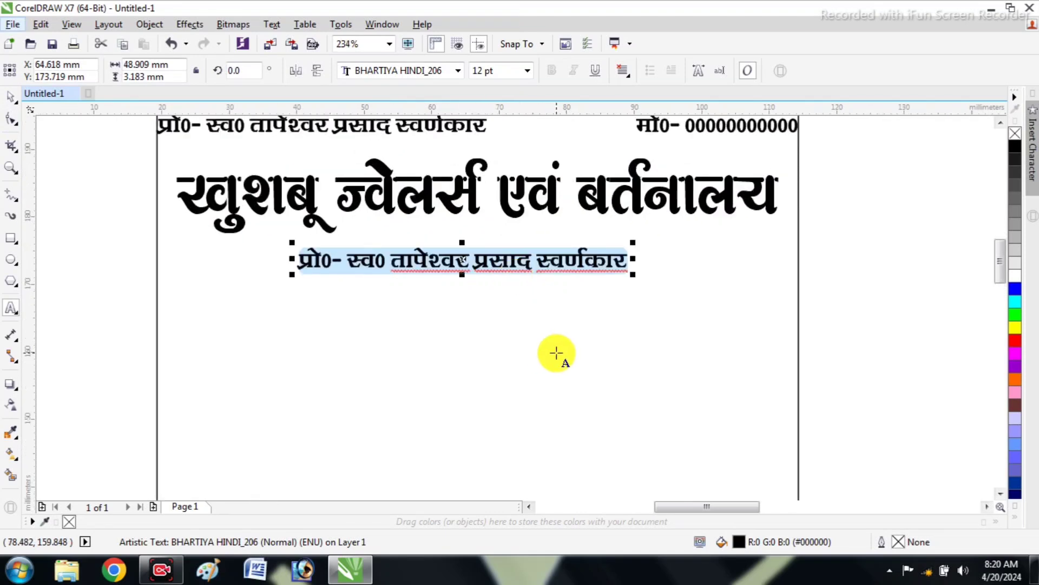
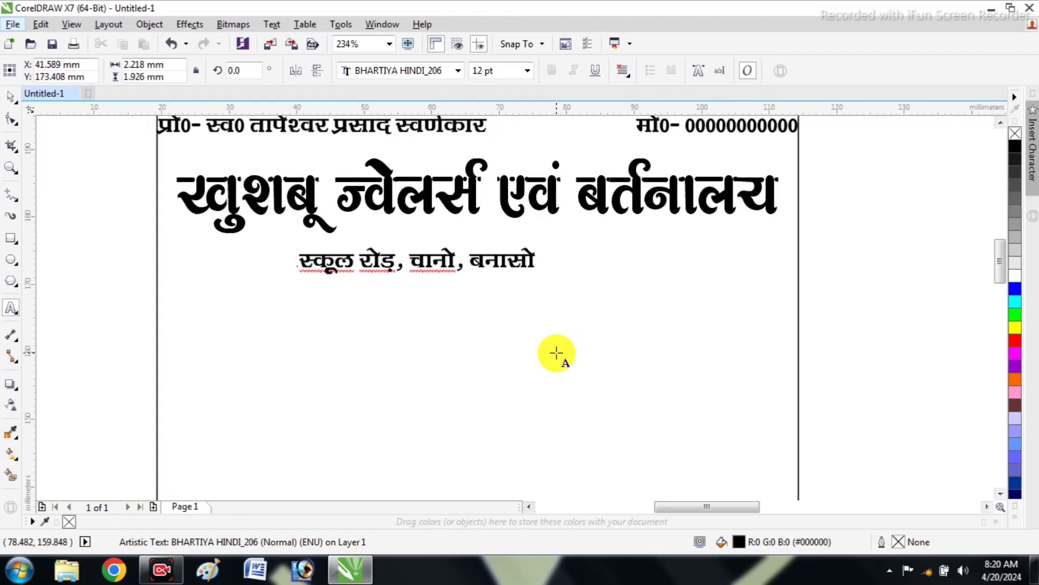
Add the town and district as a second line of the shop's address
key("Return")
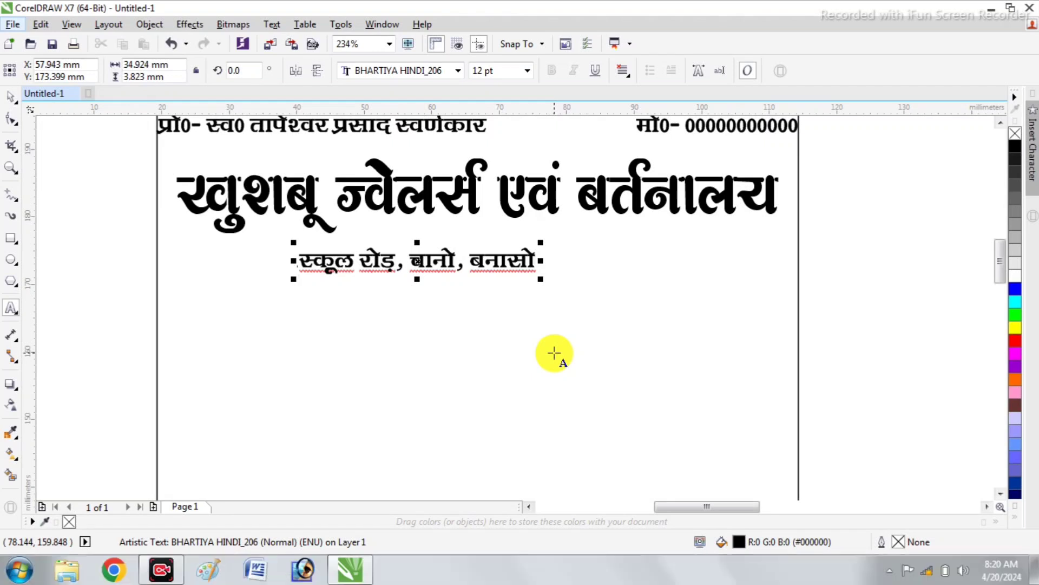
type("विष्ण")
key("ctrl+z")
type("णुग")
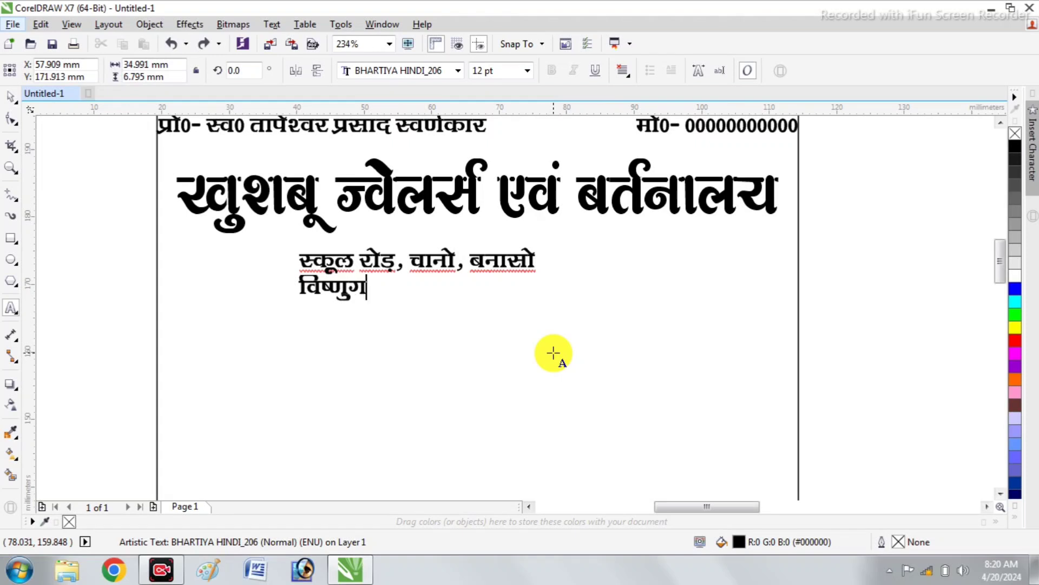
type("ढ़, हजारीब")
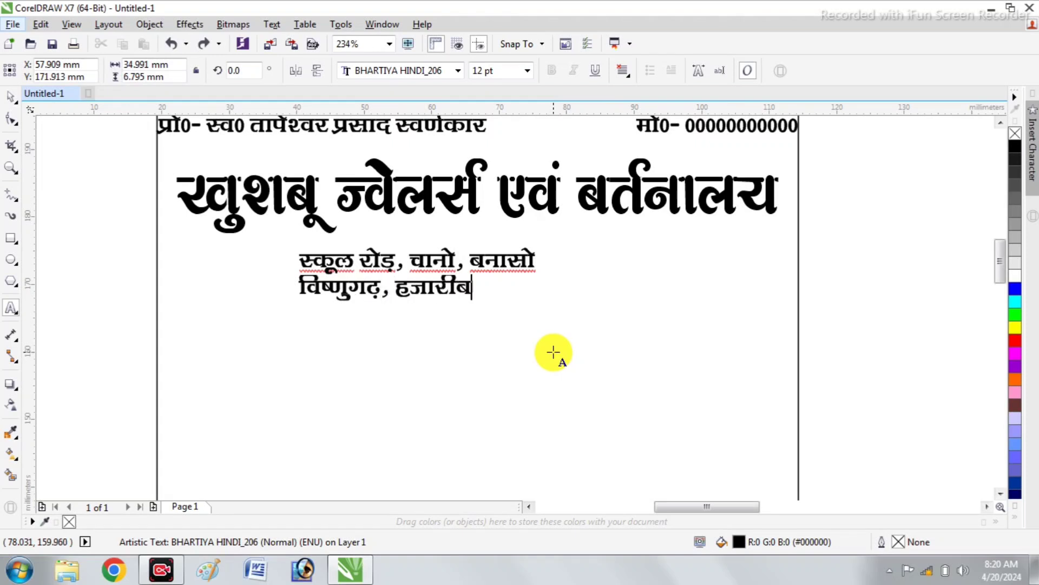
Center-align the two address lines and widen the spacing between them slightly
key("ctrl+a")
key("ctrl+e")
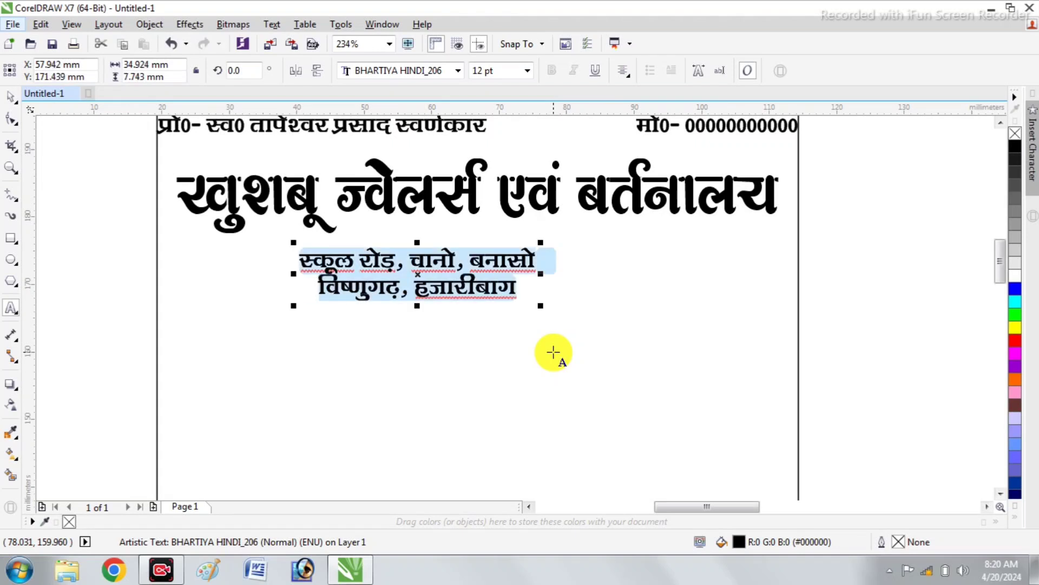
left_click(11, 119)
left_click_drag(297, 304, 295, 314)
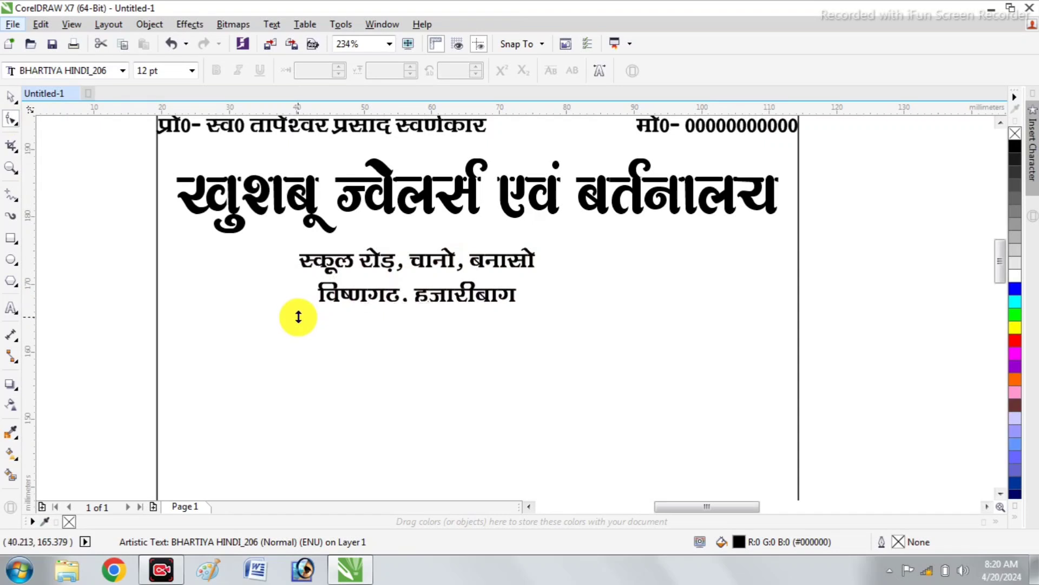
Enlarge the address block to about 41 mm wide and center it horizontally under the shop-name heading
left_click(13, 99)
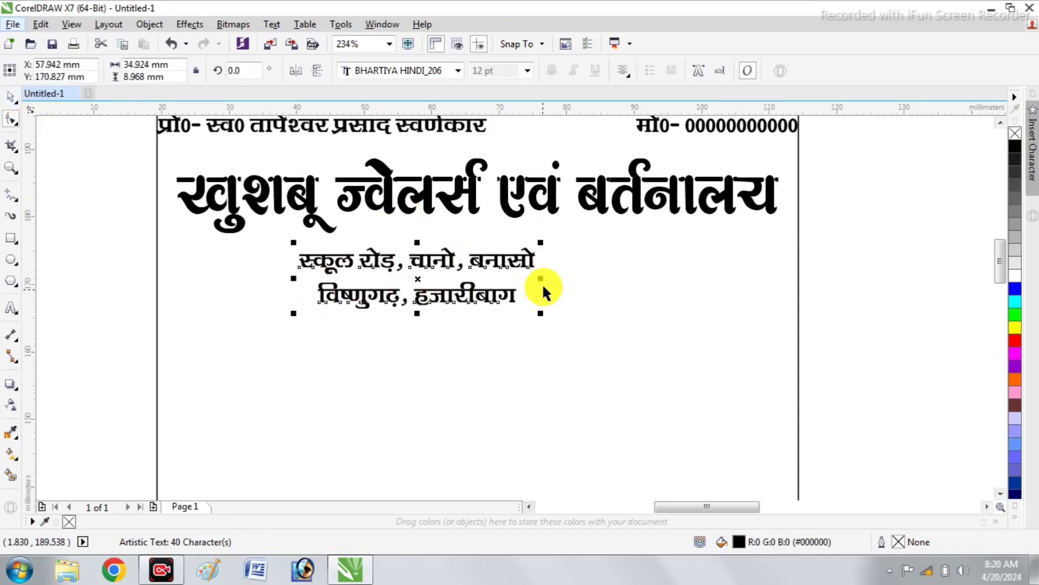
left_click_drag(538, 313, 559, 327)
left_click(430, 199, "shift")
key("c")
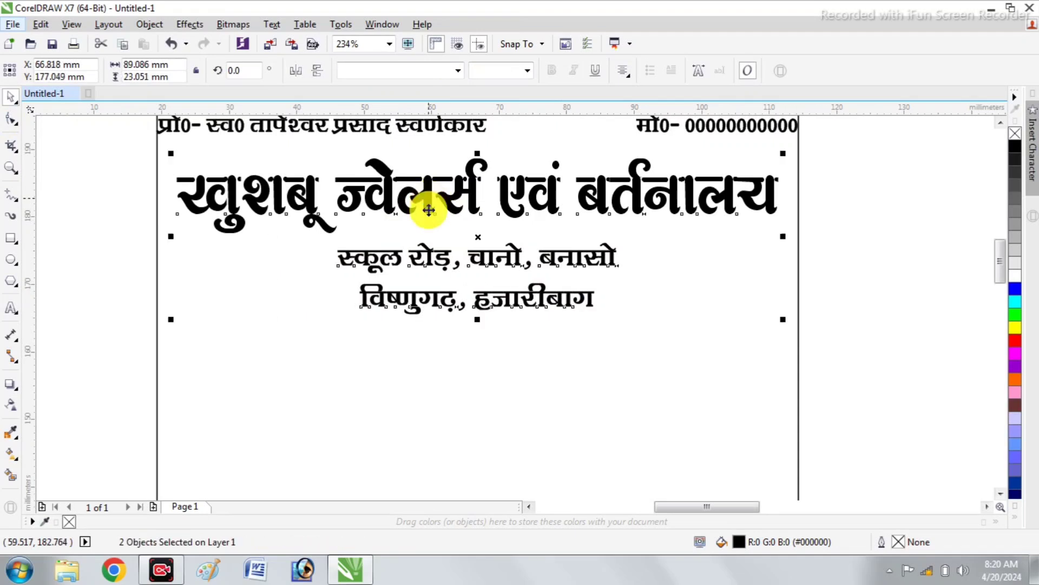
left_click(48, 318)
Duplicate the proprietor line below the address at the frame's left edge and replace the copy's text with "नं0"
scroll(319, 313, "down", 2)
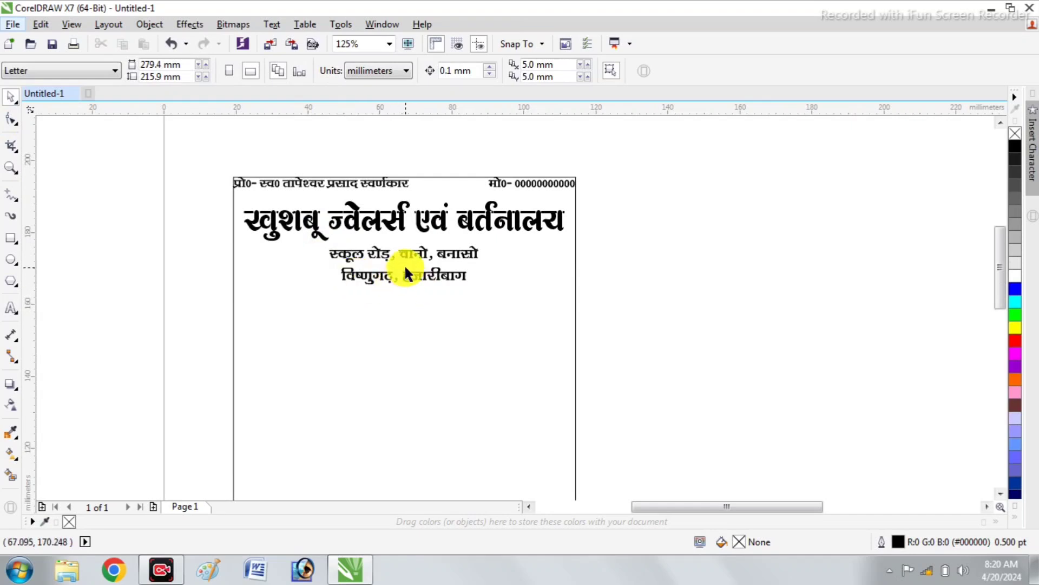
scroll(404, 261, "down", 1)
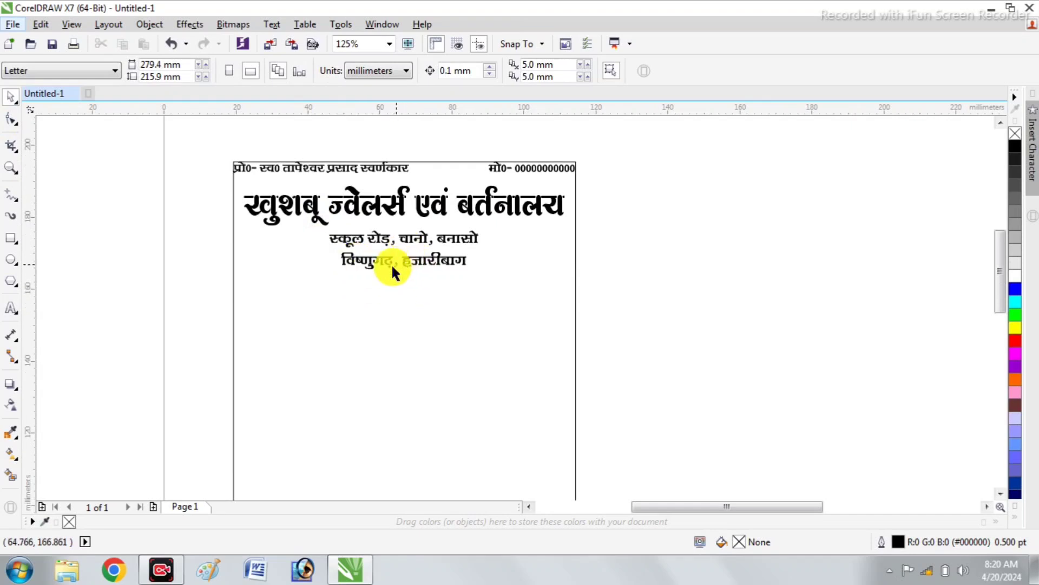
scroll(252, 295, "down", 1)
left_click(368, 244)
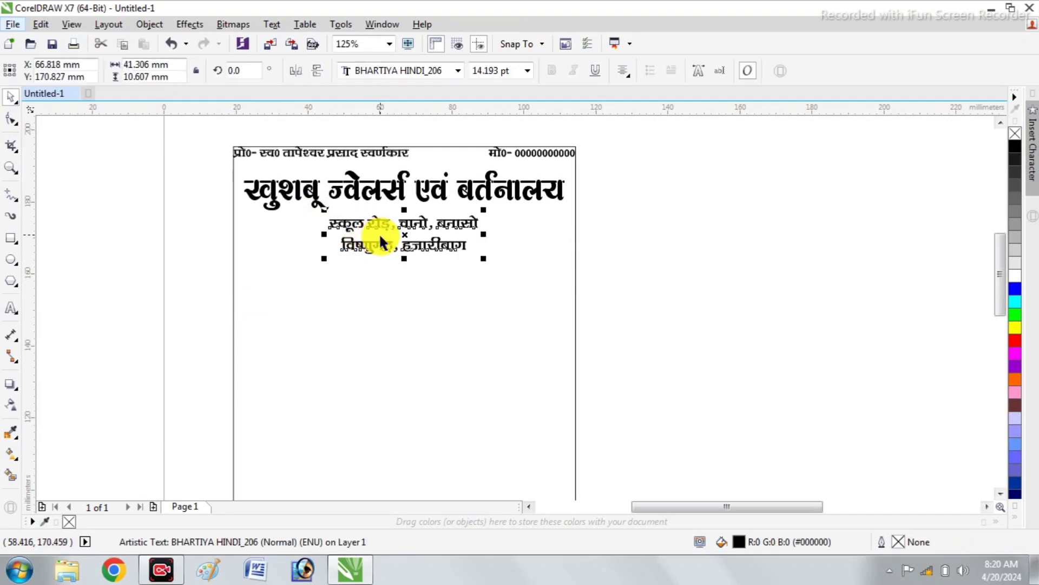
left_click_drag(314, 149, 329, 265)
right_click(329, 265)
key("F8")
key("ctrl+a")
type("नं")
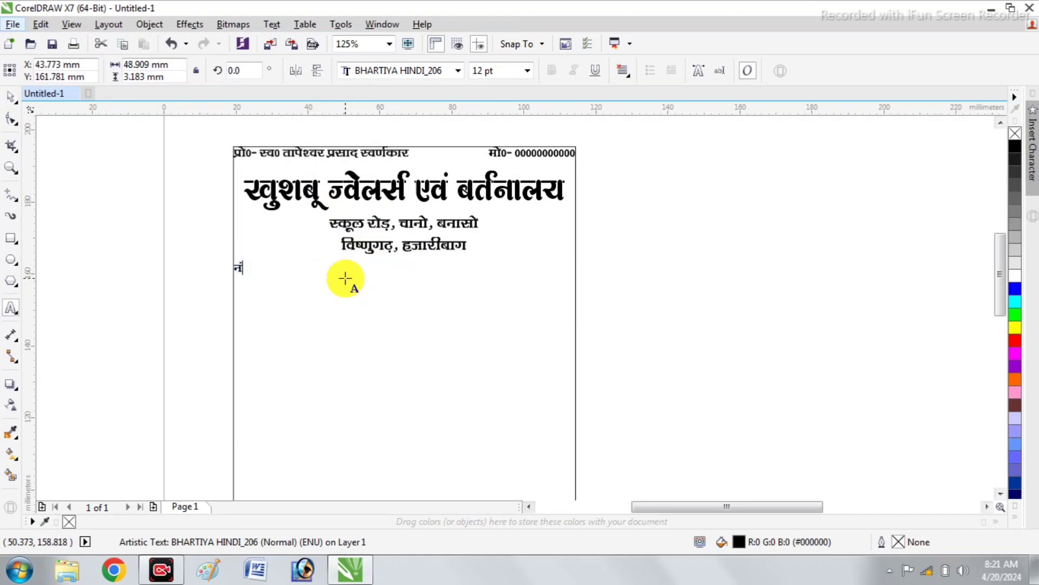
left_click(10, 97)
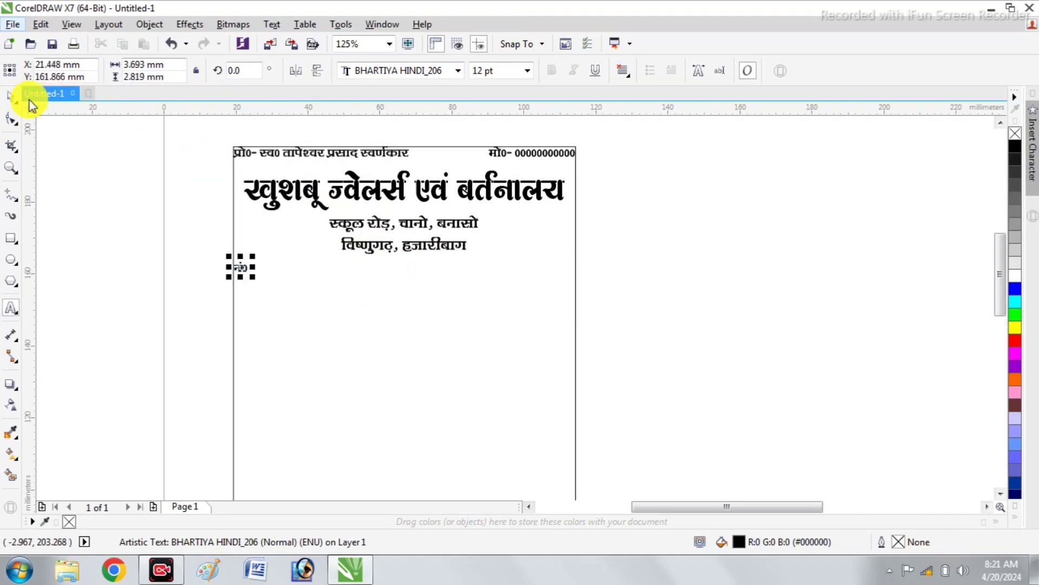
Duplicate the "नं0" label toward the frame's right side in the same row and replace the copy's text with "दिनांक"
left_click_drag(239, 262, 475, 280)
key("F8")
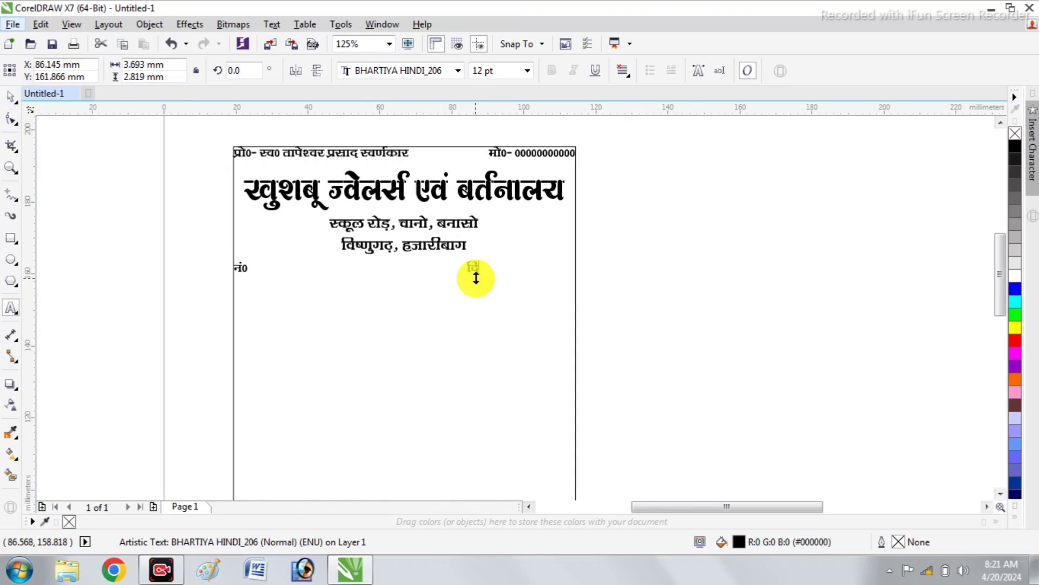
left_click(10, 96)
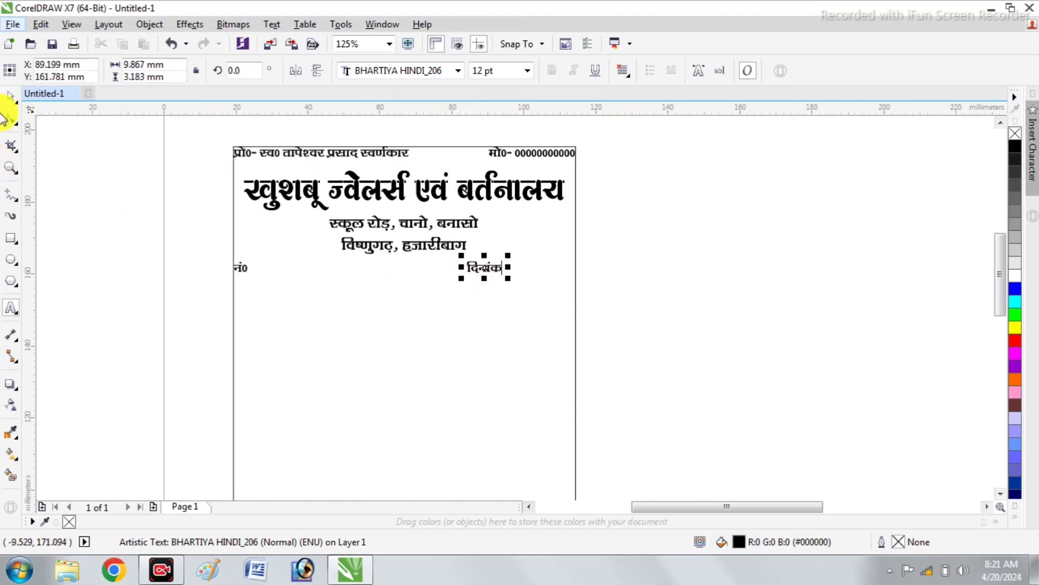
Duplicate the "नं0" label directly below itself and replace the copy's text with "नाम"
left_click_drag(244, 265, 245, 291)
right_click(246, 289)
key("F8")
key("ctrl+a")
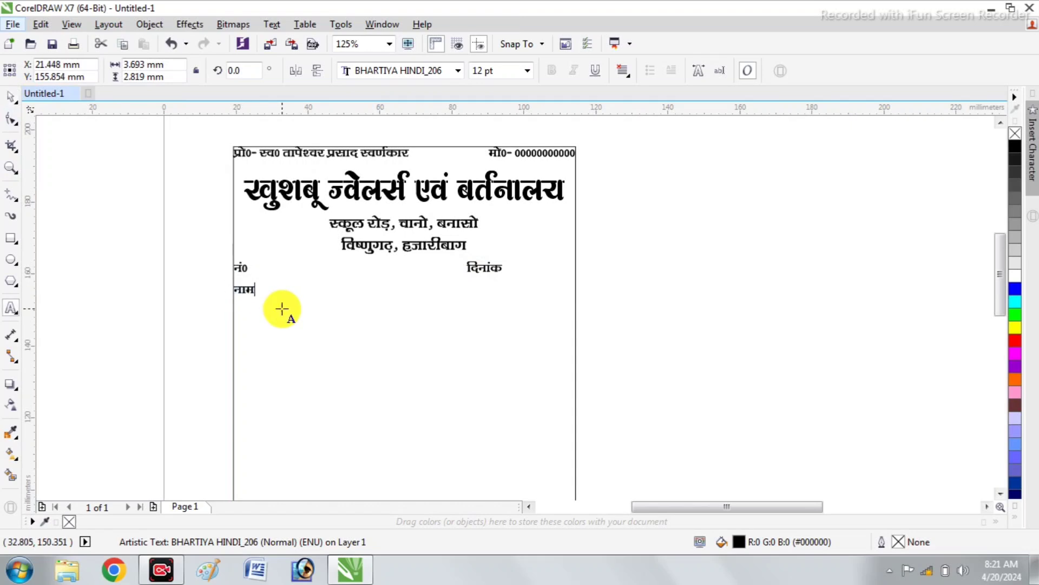
left_click(10, 97)
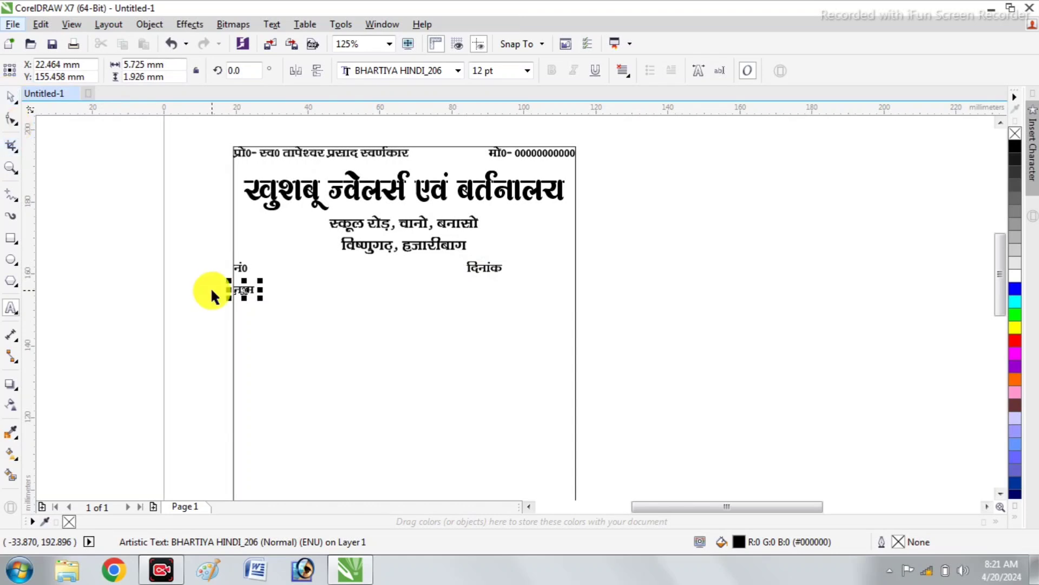
Duplicate the "नाम" label directly below itself, replace the copy's text with "पता" and deselect it
scroll(216, 284, "up", 2)
scroll(255, 311, "up", 2)
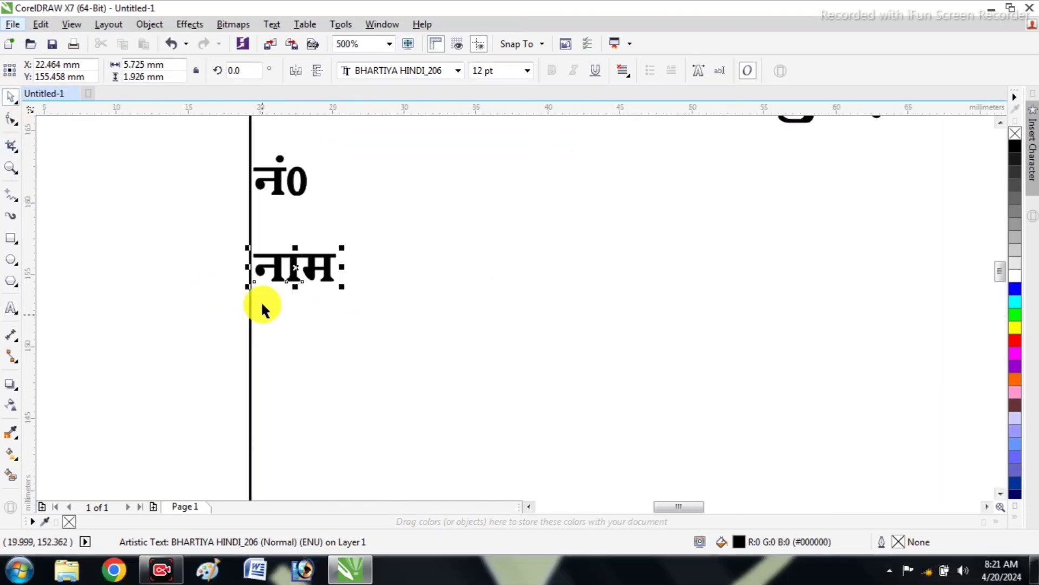
left_click_drag(302, 265, 301, 324)
right_click(301, 325)
double_click(300, 325)
type("पता")
key("Escape")
scroll(301, 321, "down", 5)
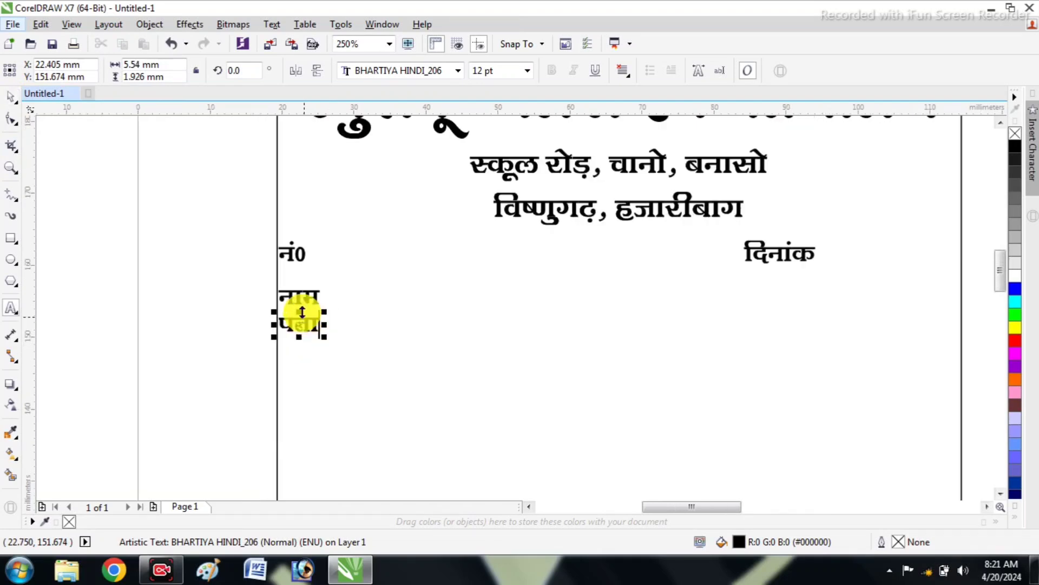
scroll(309, 318, "up", 2)
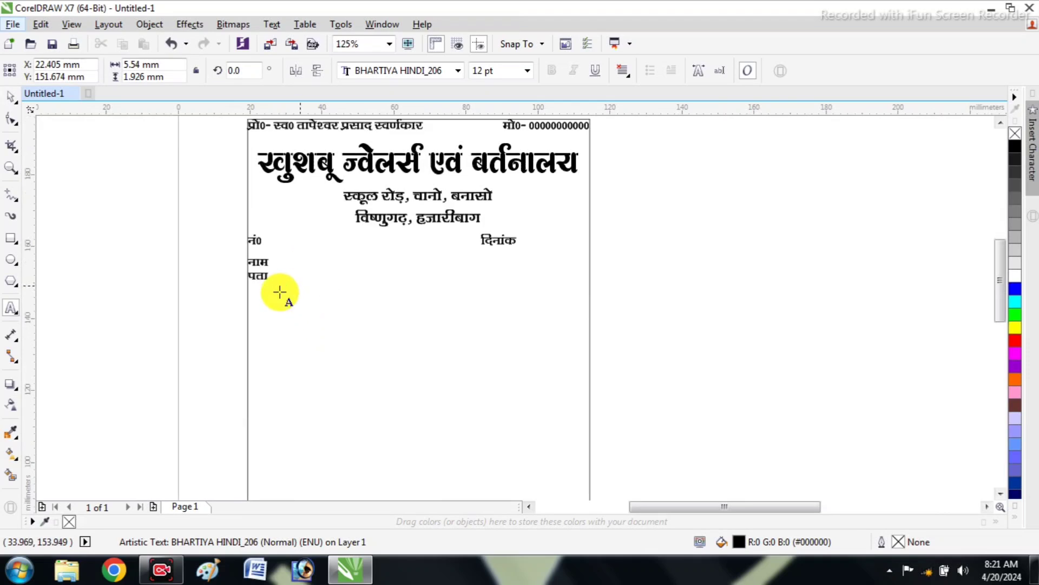
left_click(10, 96)
left_click(241, 225)
Move the "पता" label about 0.5 mm down, away from the "नाम" label, and deselect it
scroll(241, 228, "down", 1)
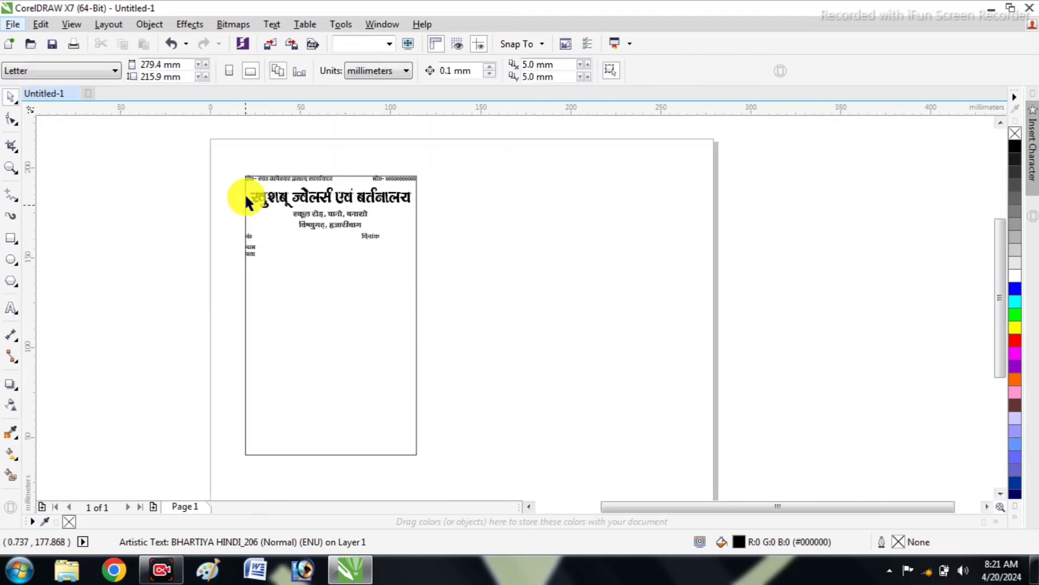
scroll(261, 262, "up", 1)
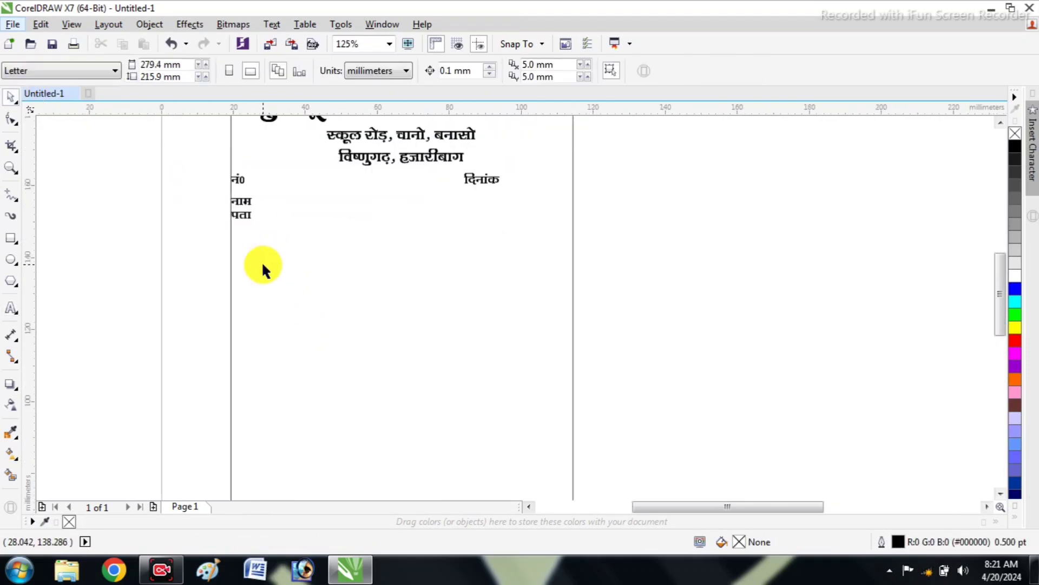
left_click(243, 215)
left_click_drag(254, 224, 253, 224)
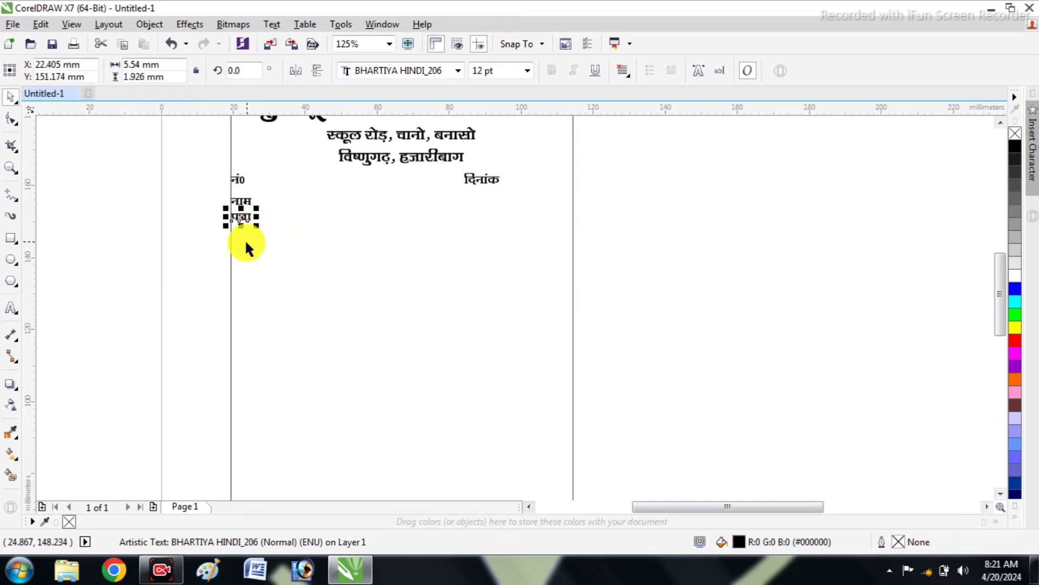
left_click(244, 239)
scroll(270, 257, "up", 1)
scroll(278, 262, "down", 1)
scroll(282, 258, "up", 1)
scroll(271, 233, "down", 1)
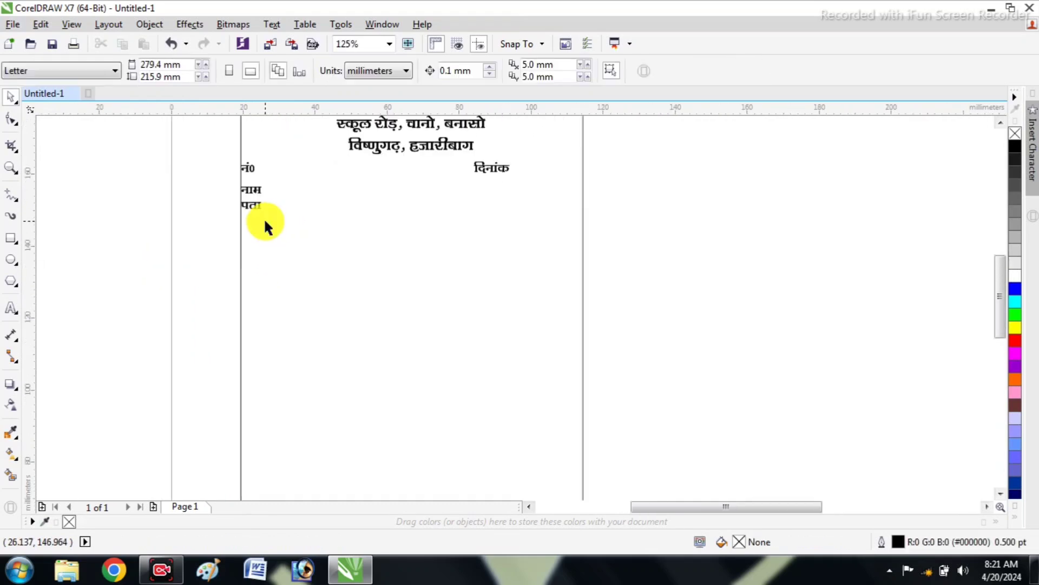
scroll(299, 261, "down", 1)
left_click(12, 239)
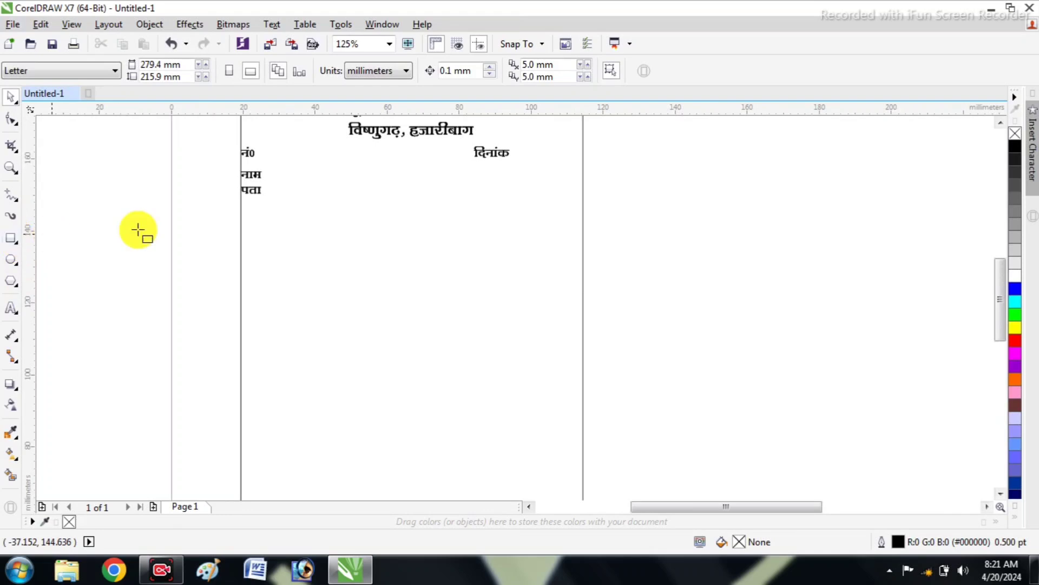
scroll(140, 232, "down", 1)
left_click(10, 99)
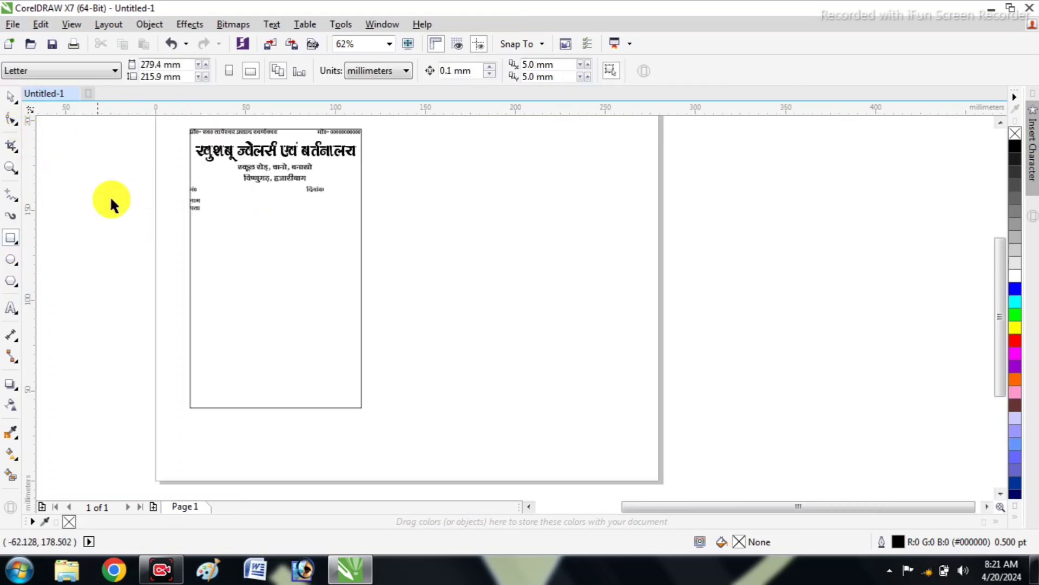
Create a copy of the outer frame with its top edge lowered to just below the "पता" label, about 107 mm high
scroll(164, 186, "up", 1)
left_click(284, 281)
left_click_drag(278, 136, 276, 220)
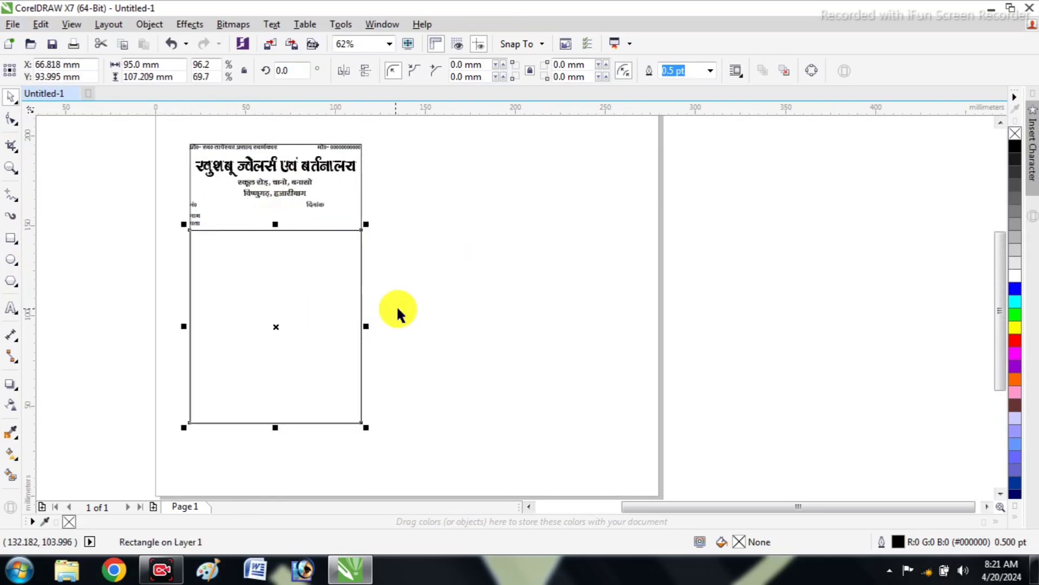
left_click(455, 270)
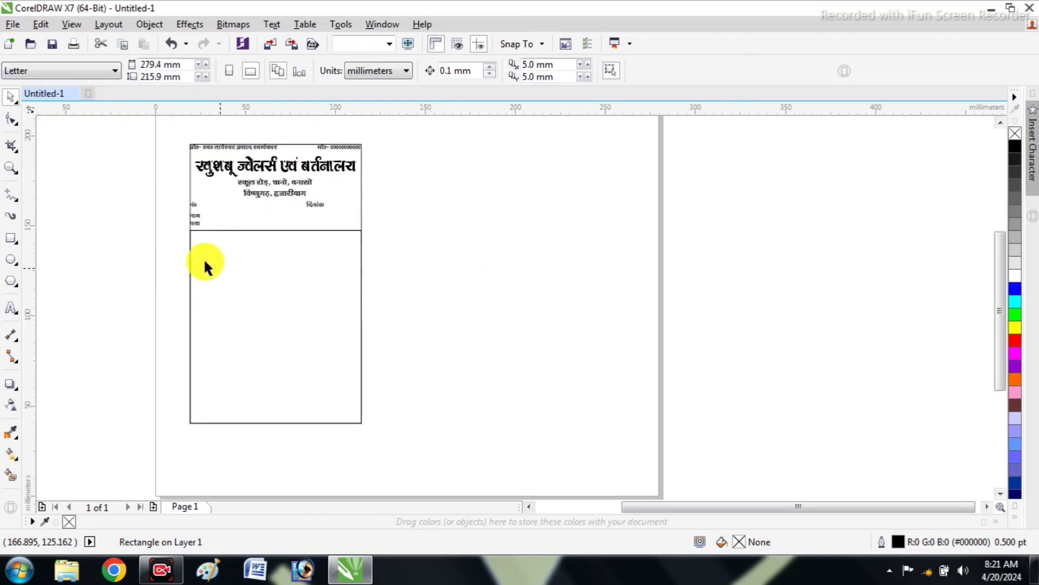
Raise the inner rectangle's bottom edge above the outer frame's bottom, making it about 92 mm high, and deselect it
scroll(190, 255, "left", 1)
scroll(195, 260, "left", 1)
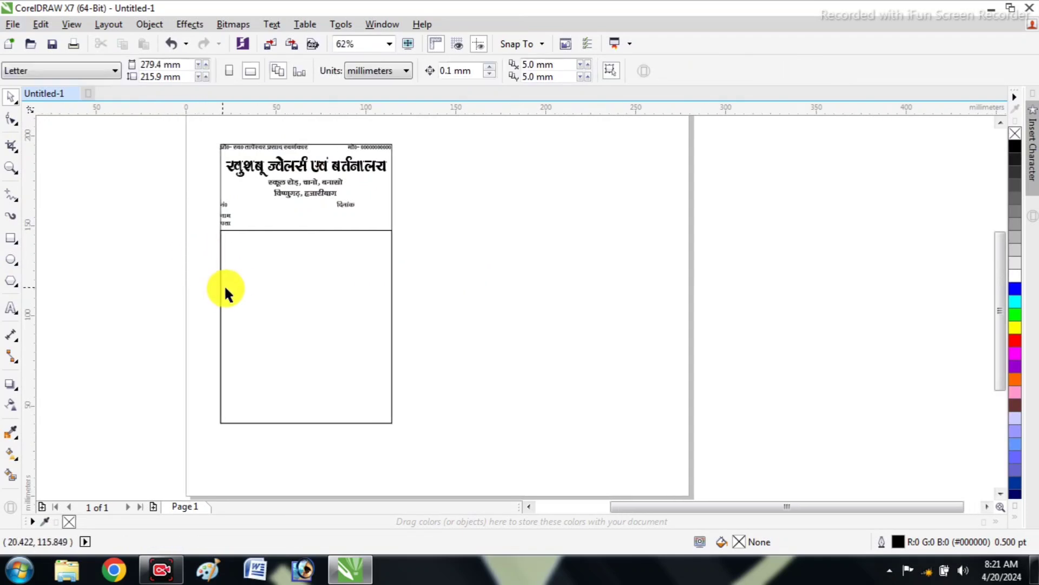
scroll(213, 244, "up", 2)
scroll(283, 240, "down", 2)
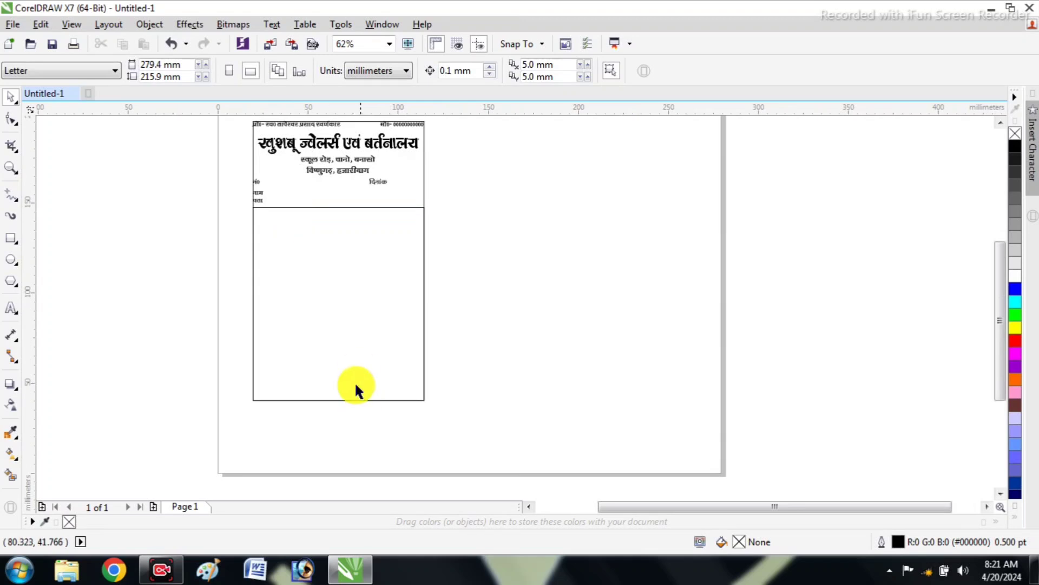
left_click(346, 401)
left_click_drag(339, 406, 336, 380)
left_click(336, 380)
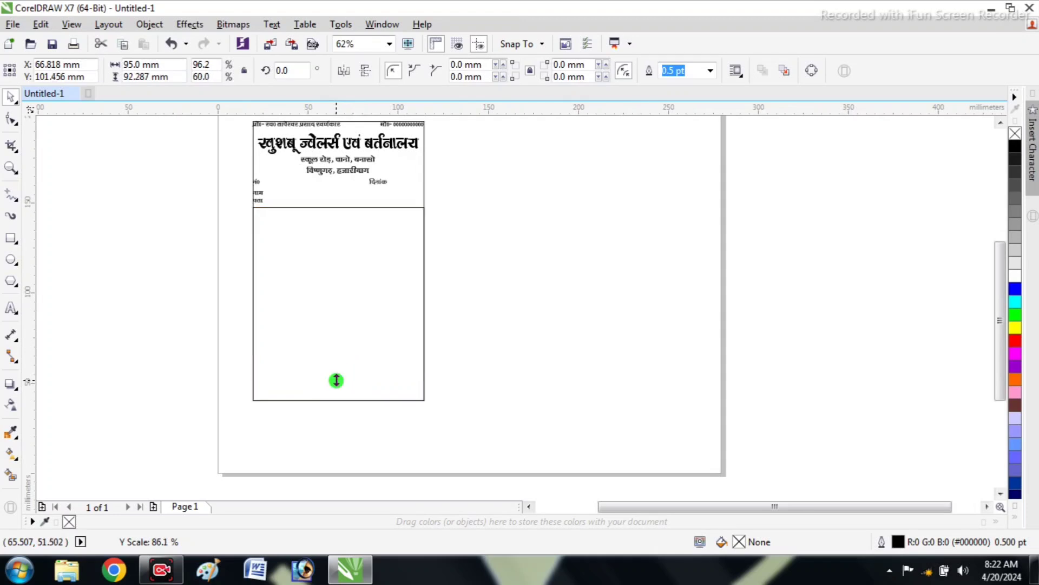
left_click(440, 297)
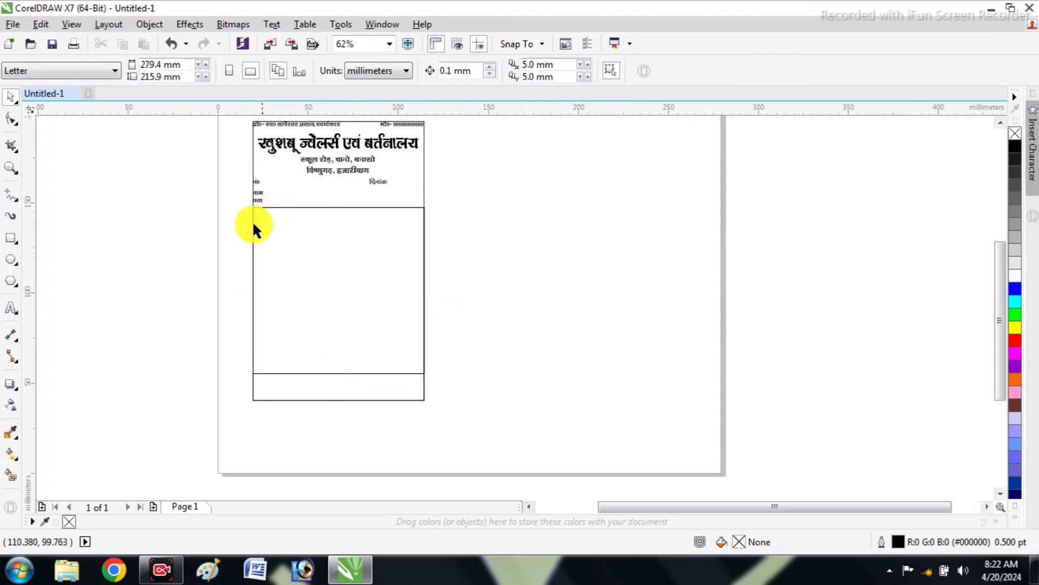
Set the inner table rectangle's outline width to 1.0 pt and deselect it
left_click(318, 249)
left_click(677, 70)
left_click(710, 71)
left_click(688, 132)
left_click(454, 235)
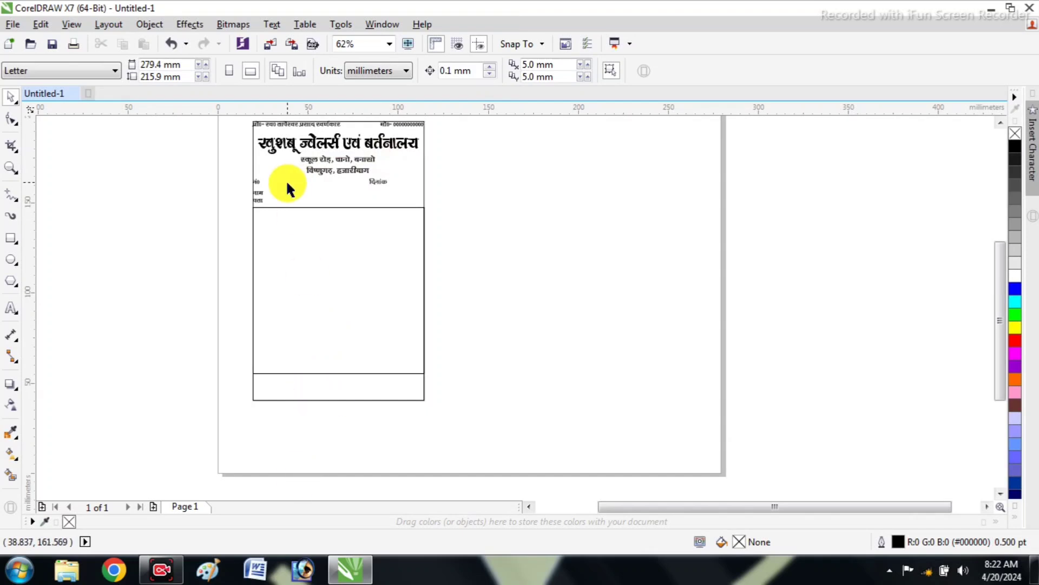
Draw a full-height vertical line about 8 mm inside the table's left edge and set its outline width to 1.0 pt
key("F4")
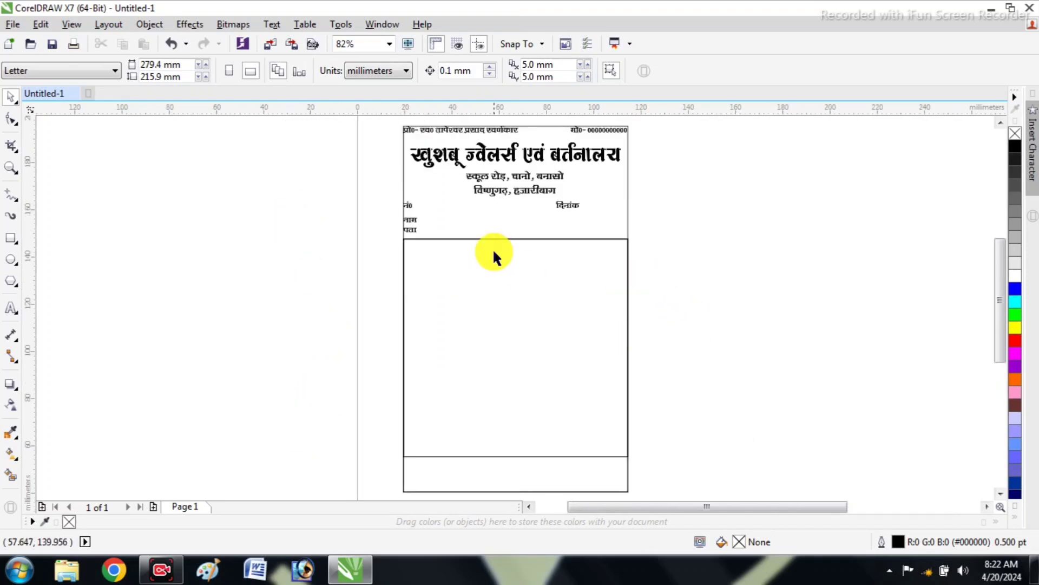
key("alt+Right")
scroll(523, 254, "up", 2)
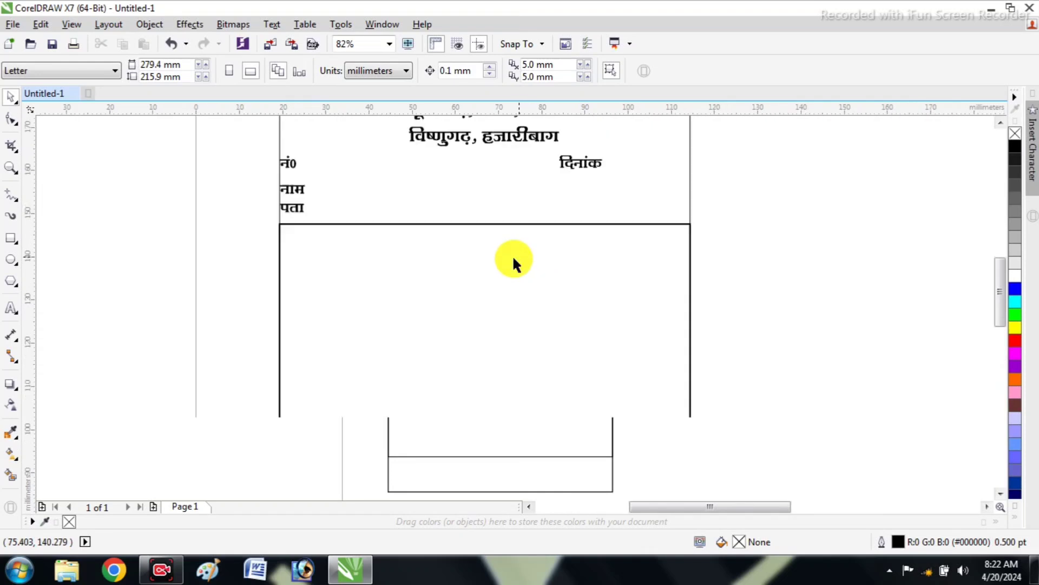
scroll(346, 247, "down", 2)
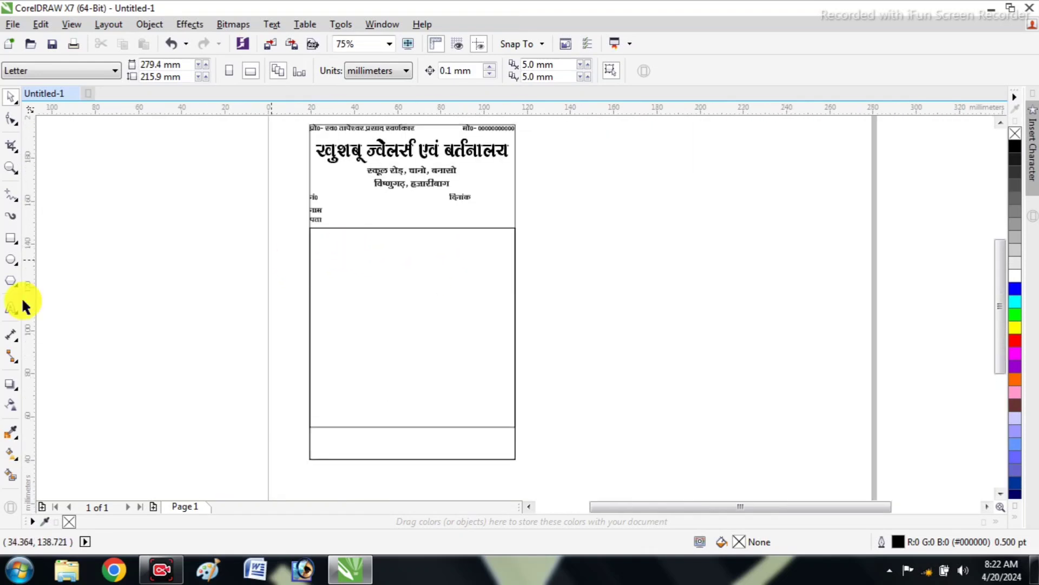
left_click(20, 203)
left_click(52, 210)
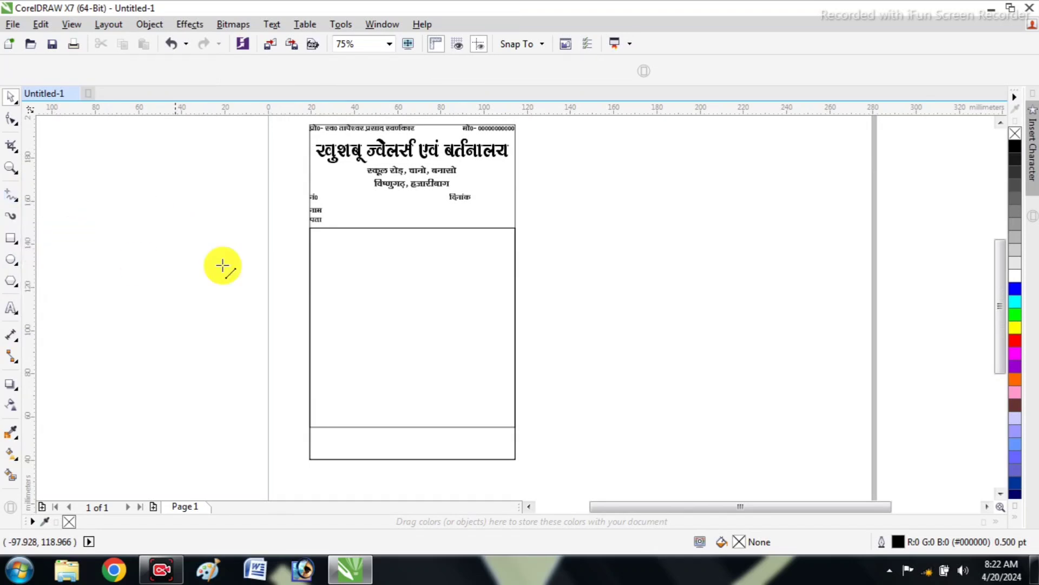
left_click_drag(326, 269, 327, 429)
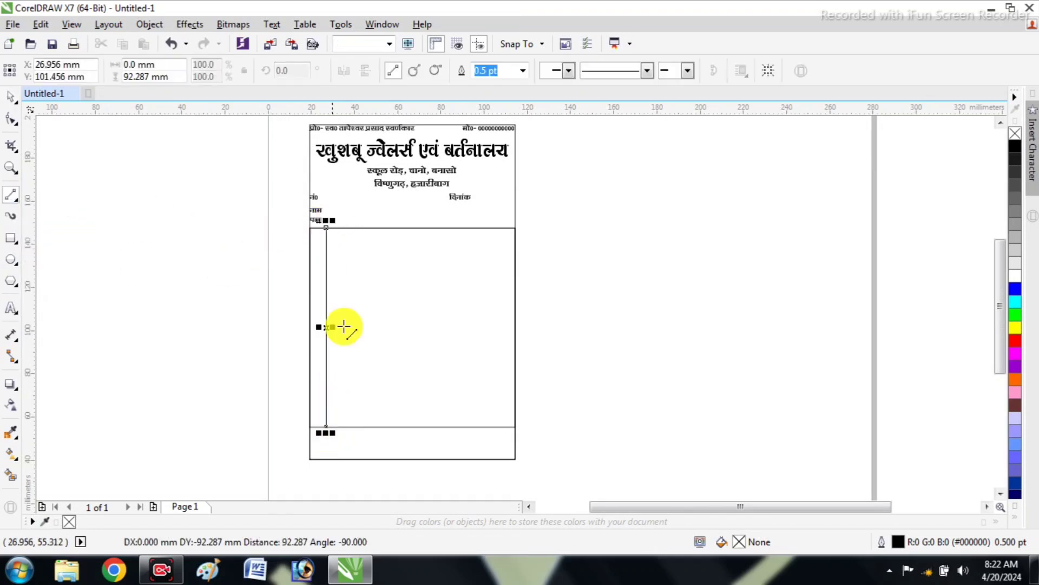
left_click(523, 70)
left_click(509, 132)
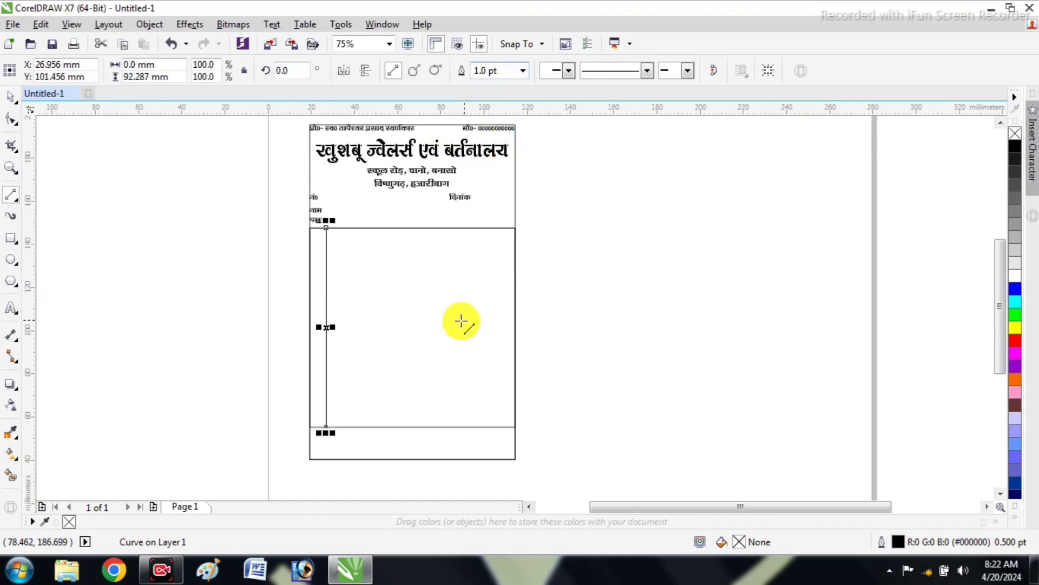
Duplicate the vertical divider three times toward the right, at about X 62, 70 and 80 mm
scroll(462, 321, "up", 1)
left_click(10, 95)
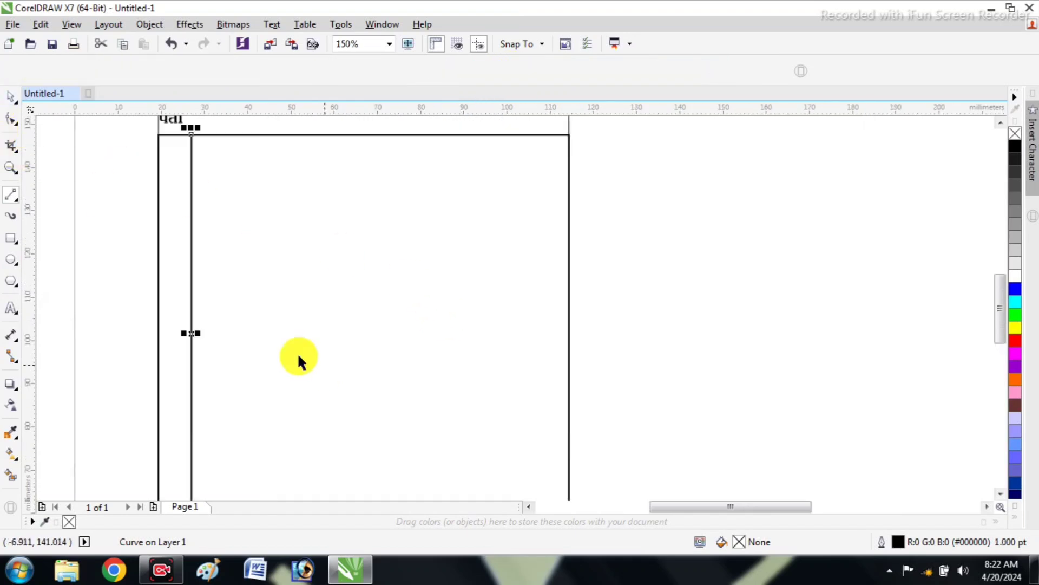
left_click_drag(195, 335, 341, 334)
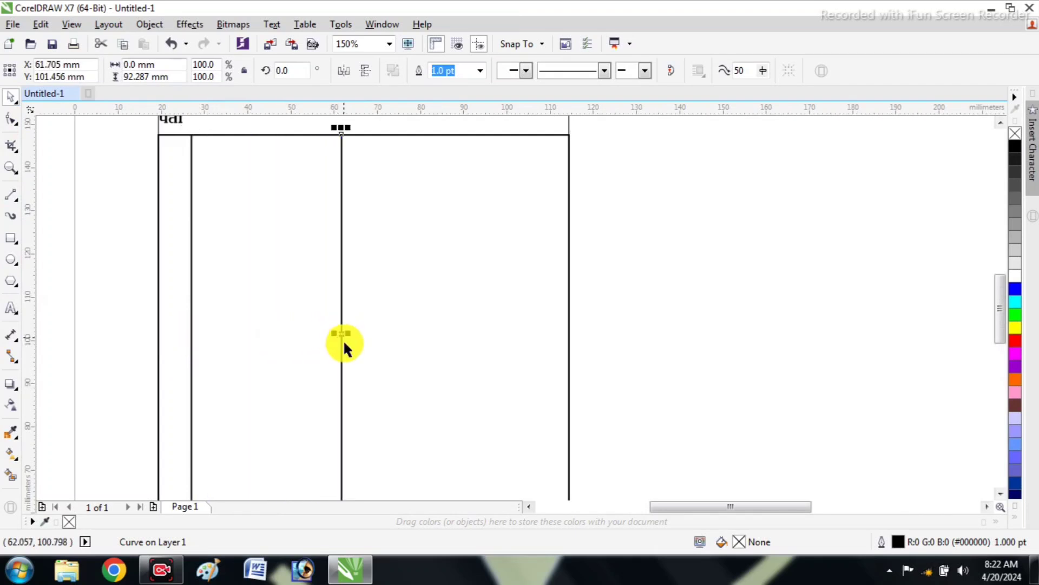
left_click_drag(367, 333, 424, 332)
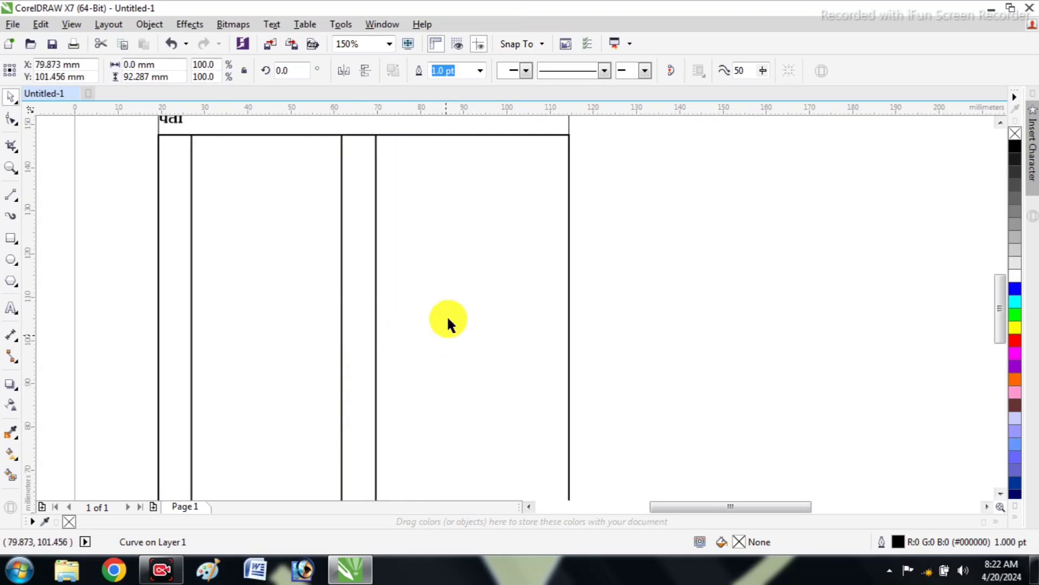
scroll(436, 295, "down", 2)
left_click(588, 286)
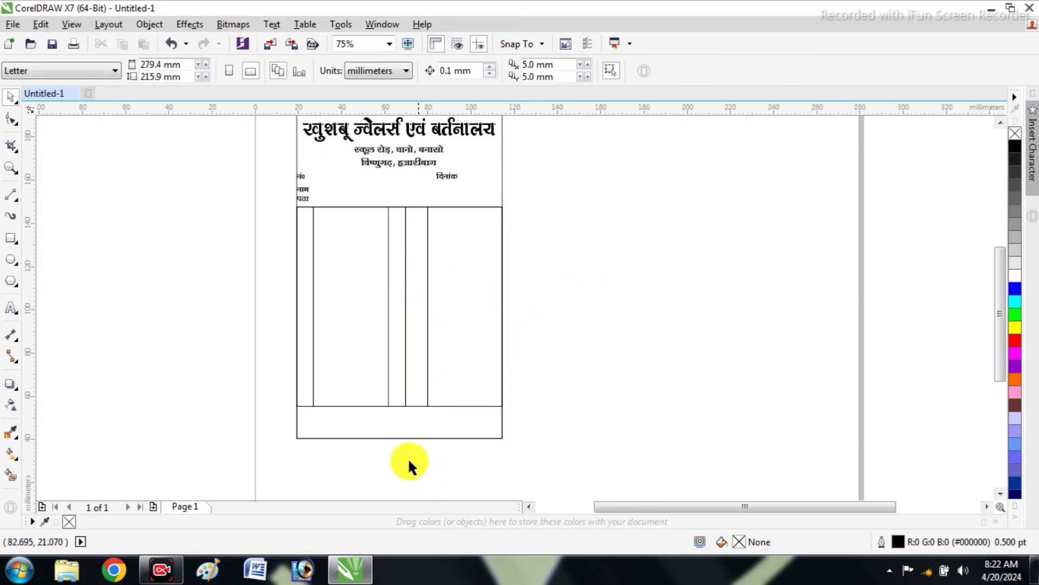
Move the three copied column dividers together about 8.4 mm to the right
left_click_drag(444, 462, 347, 189)
key("Right")
key("Right")
key("Right")
key("Right")
key("Right")
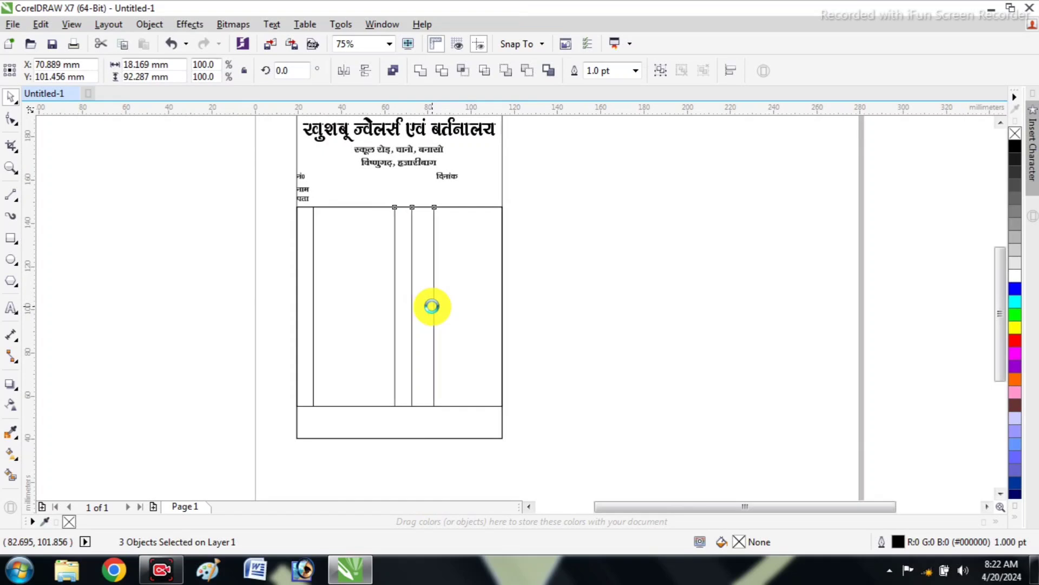
key("Right")
key("Right")
key("Right")
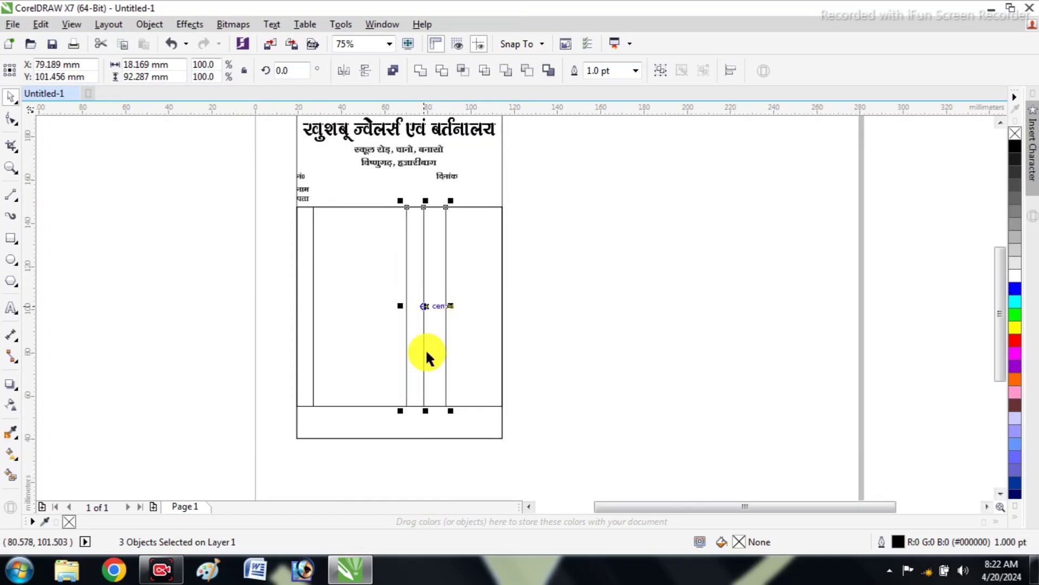
Nudge the leftmost of the three moved dividers about 3 mm to the left
left_click_drag(408, 461, 379, 195)
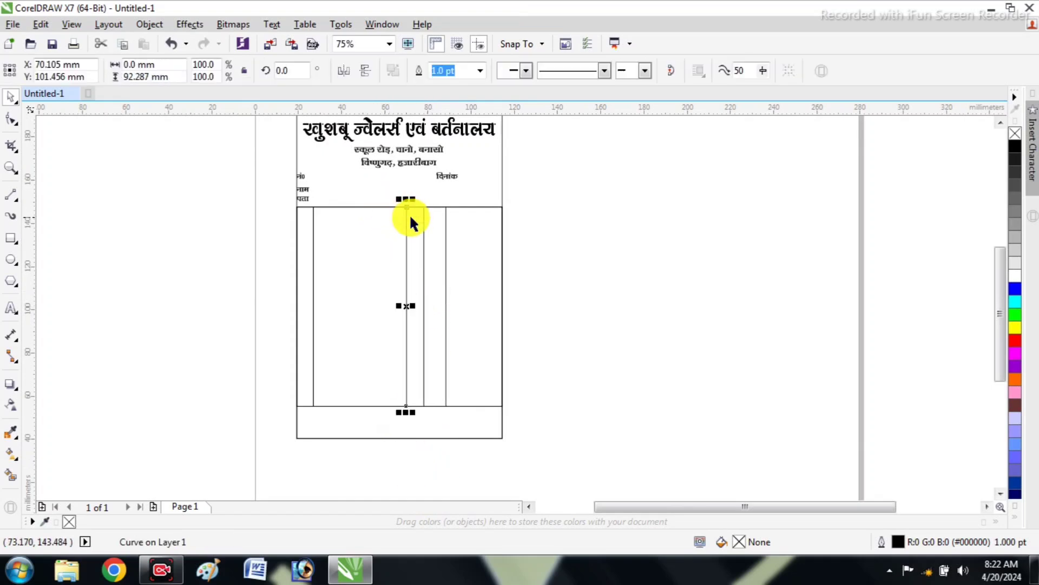
key("Left")
key("Left")
key("Left")
key("Left")
key("Left")
key("Left")
key("Left")
key("Left")
key("Left")
key("Left")
key("Left")
key("Left")
key("Left")
key("Left")
key("Left")
key("Left")
key("Left")
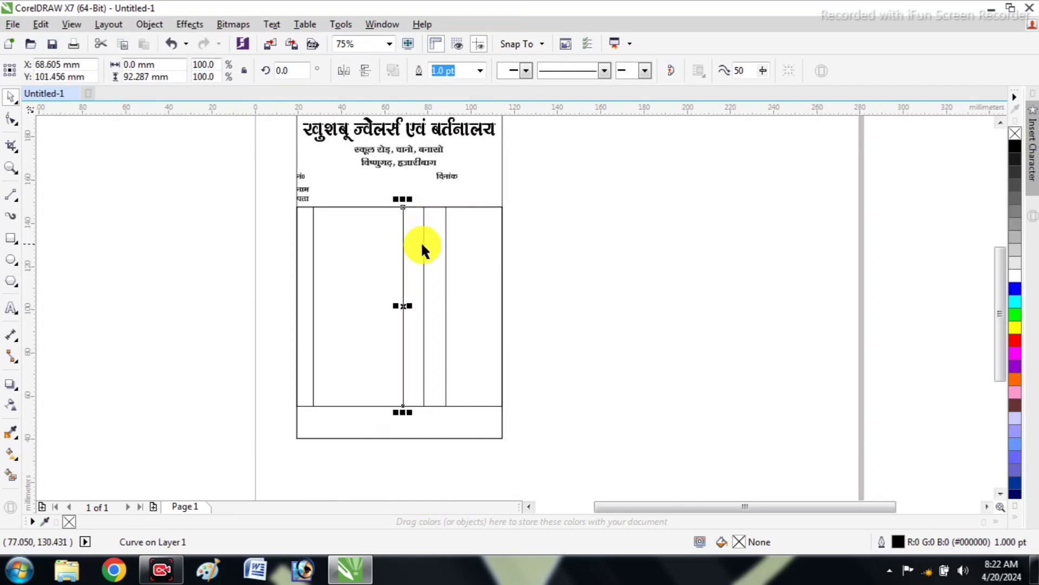
key("Left")
key("Left")
key("Left")
key("Left")
key("Left")
key("Left")
key("Left")
key("Left")
key("Left")
key("Left")
key("Left")
Nudge the middle of the three dividers slightly left, by about 1 mm, and deselect it
left_click(424, 245)
key("Left")
key("Left")
key("Left")
key("Left")
key("Left")
key("Left")
left_click(626, 271)
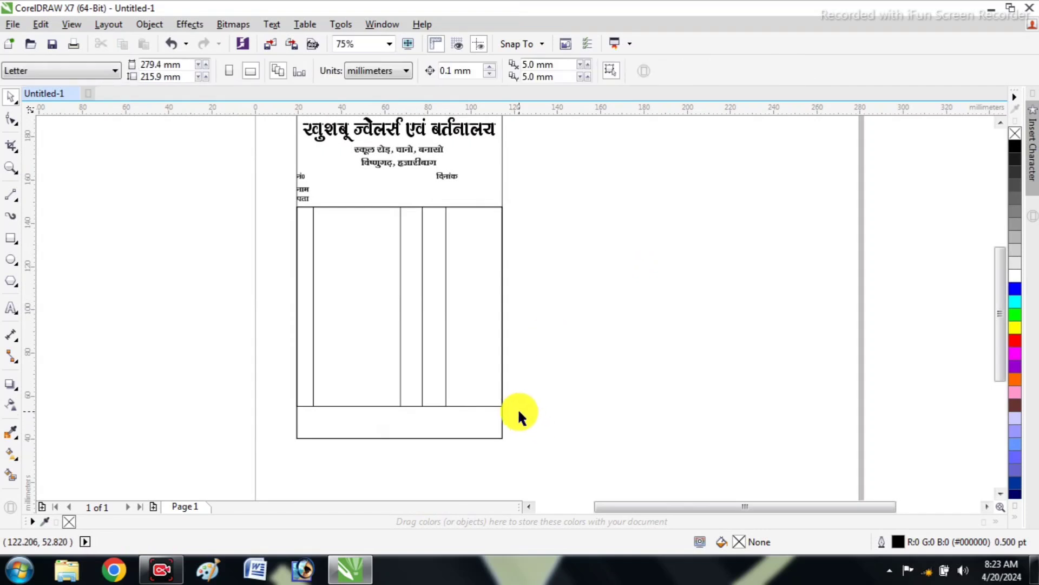
Group the table rectangle with its four vertical column dividers
scroll(433, 436, "up", 1)
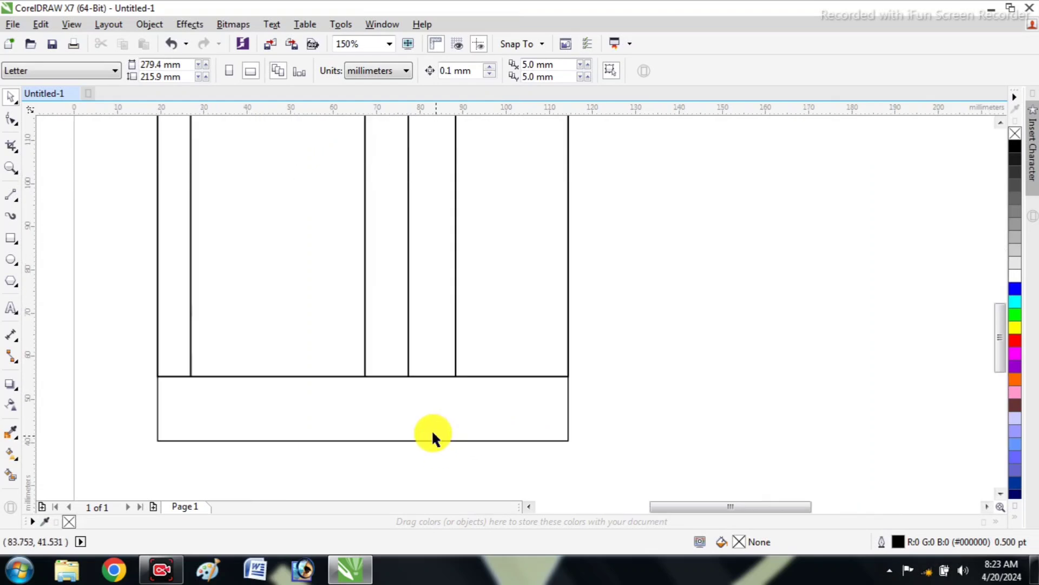
scroll(416, 393, "down", 1)
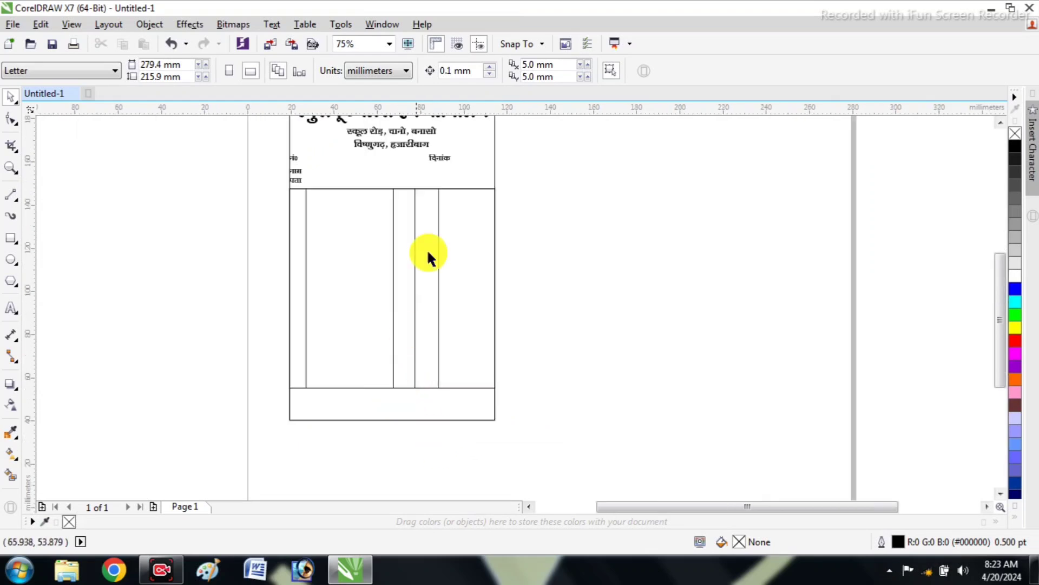
left_click_drag(273, 179, 462, 406)
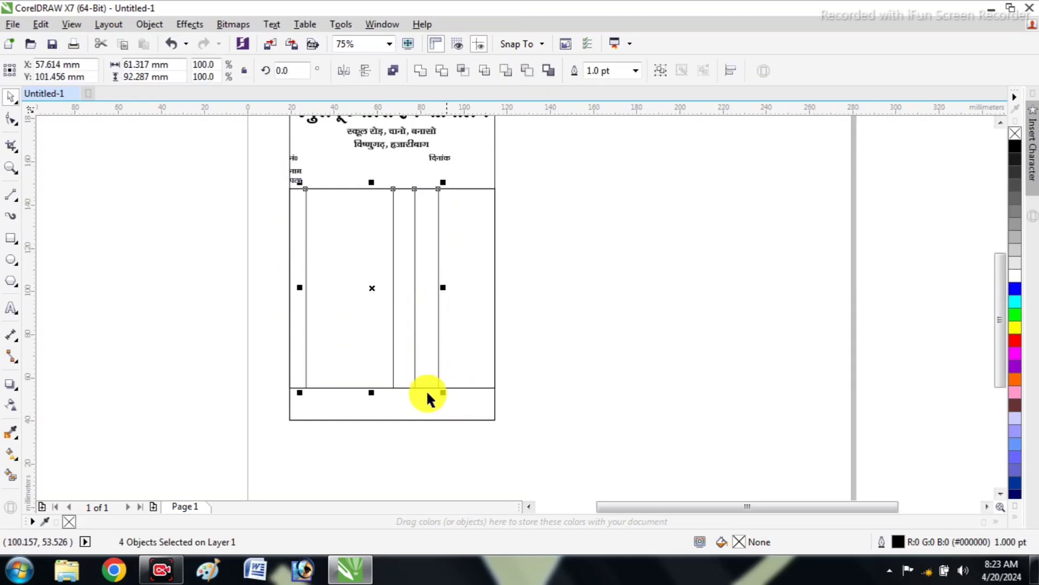
left_click(502, 339)
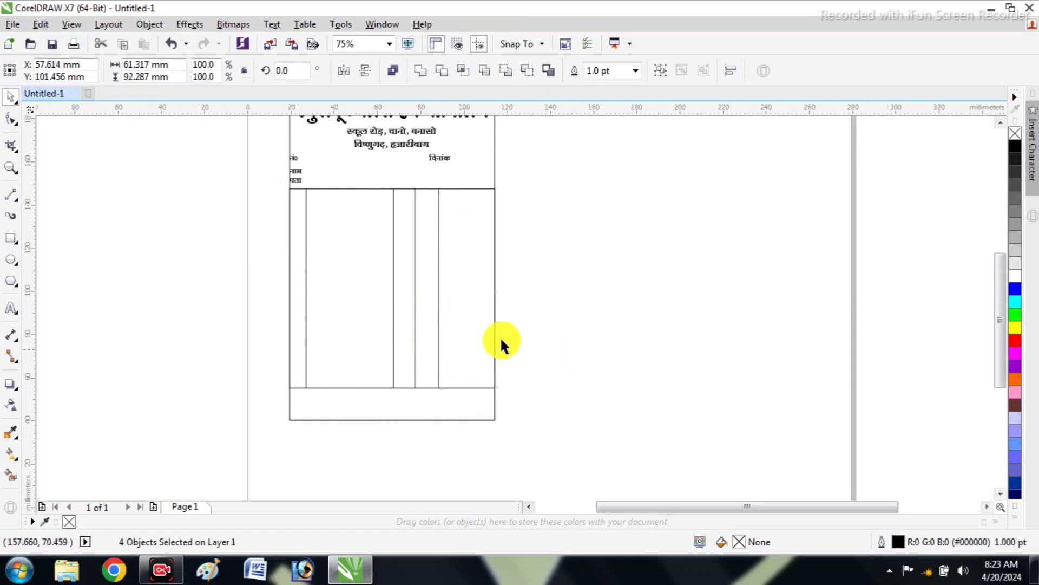
left_click(476, 312)
left_click_drag(510, 176, 216, 394)
key("ctrl+g")
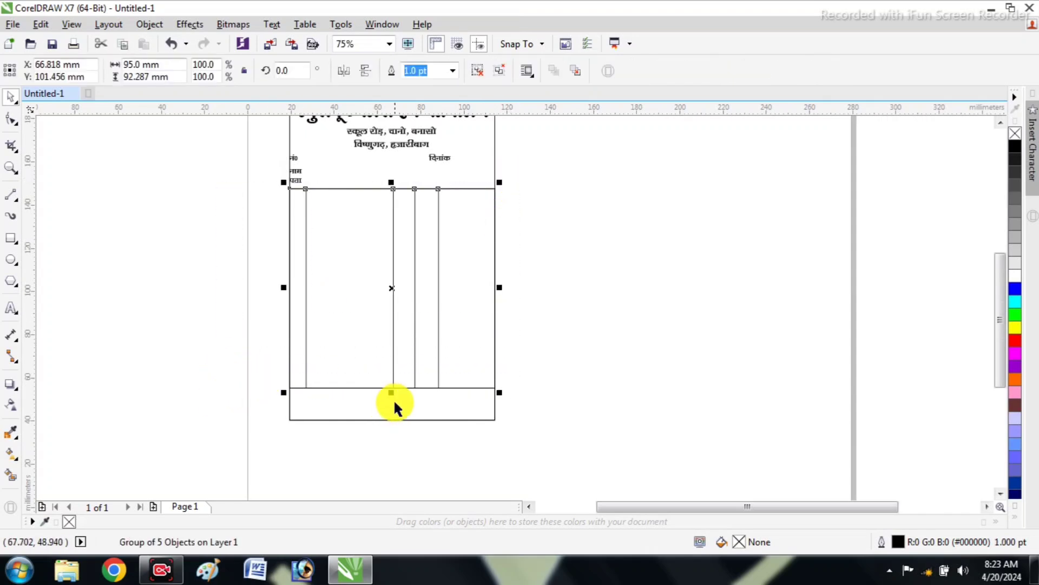
Raise the grouped table's bottom edge to make it about 88 mm high, and deselect it
scroll(394, 398, "up", 2)
left_click_drag(386, 380, 383, 362)
scroll(374, 369, "down", 2)
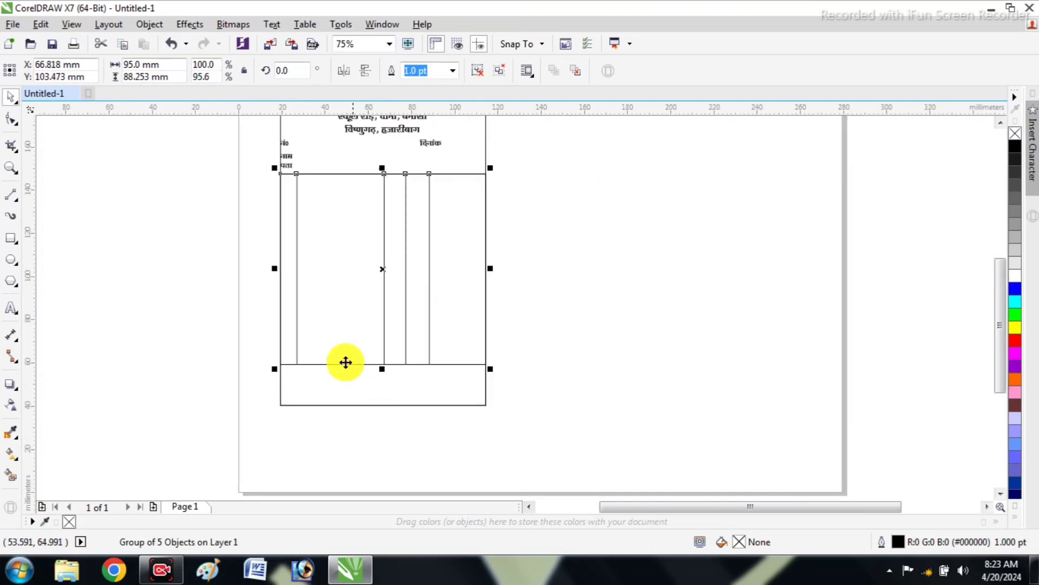
left_click(387, 418)
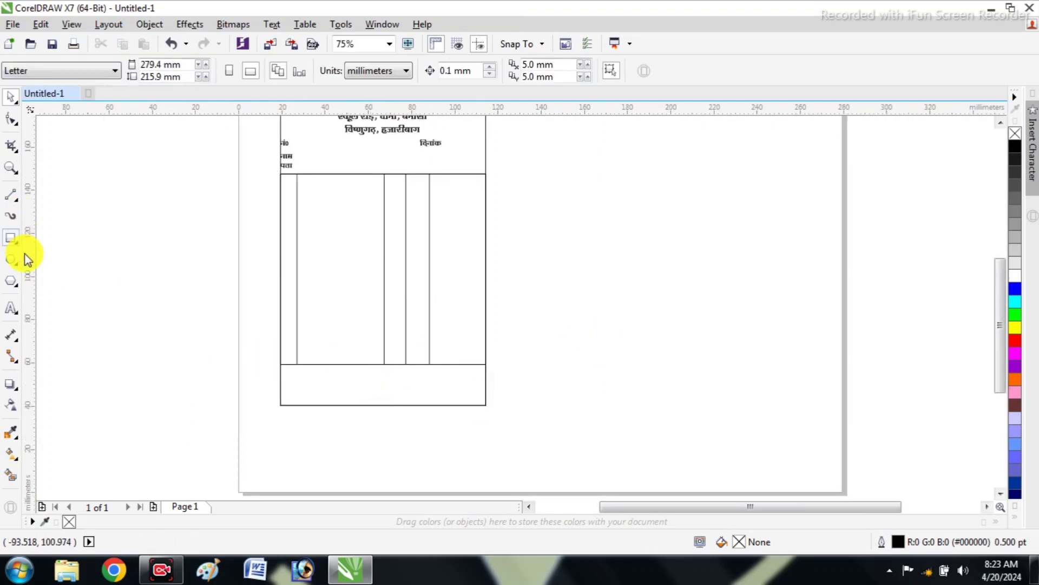
Draw a rectangle about 47.5 × 8.3 mm directly below the table, flush with the frame's right edge
left_click(10, 238)
scroll(322, 393, "up", 2)
left_click_drag(455, 338, 660, 374)
left_click(747, 377)
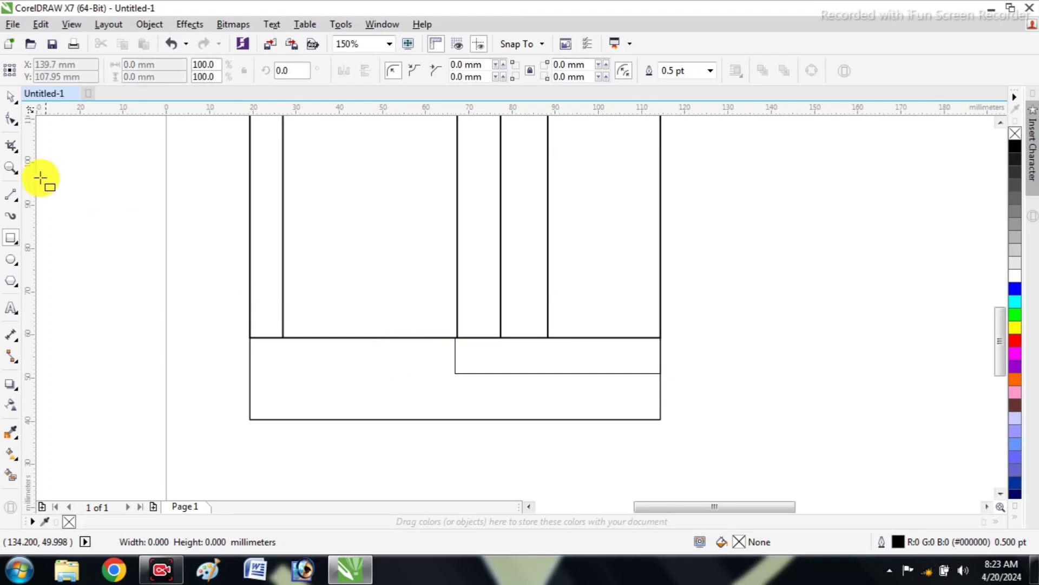
Set the outline width of the small rectangle below the table to 1.0 pt and deselect it
left_click(11, 96)
left_click(457, 357)
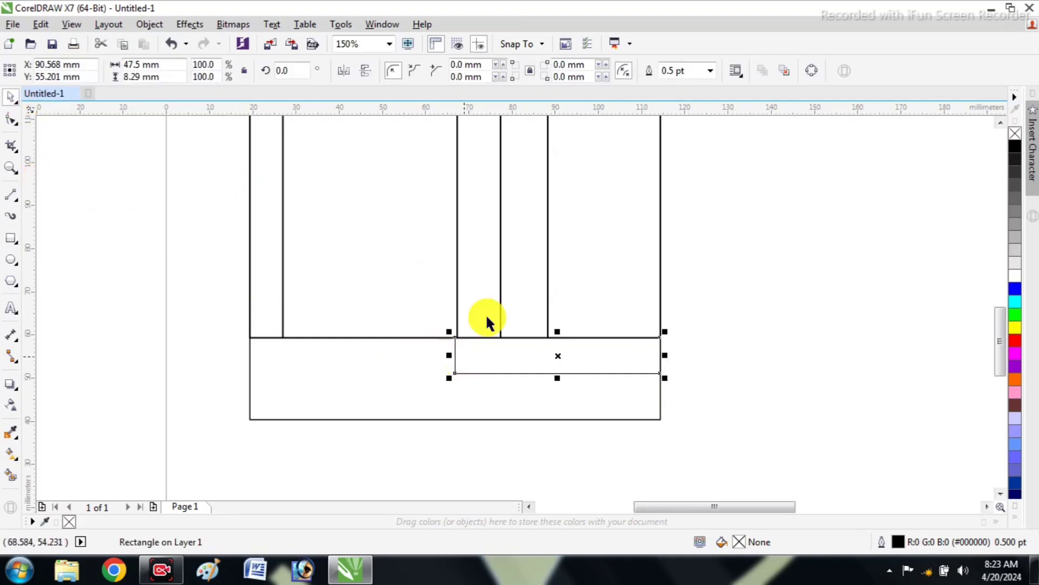
left_click(711, 71)
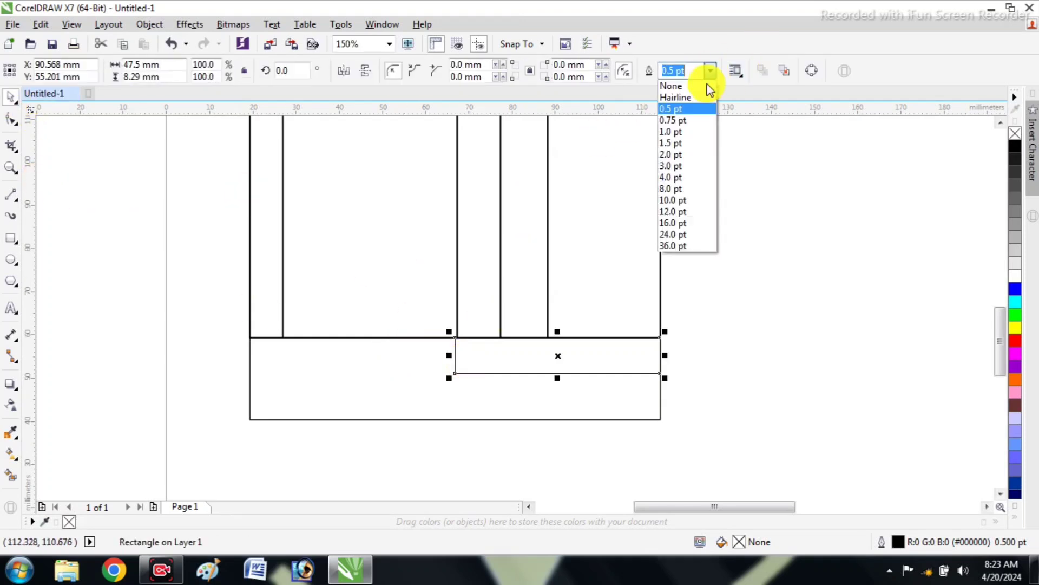
left_click(680, 143)
left_click(716, 73)
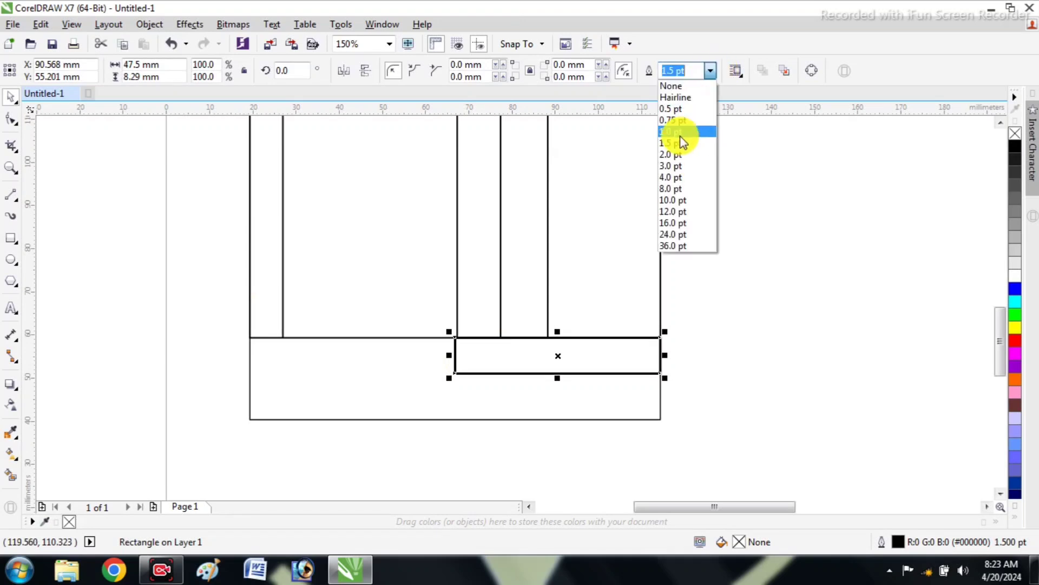
left_click(674, 134)
left_click(772, 229)
Narrow the small rectangle from its left side so that edge lines up with the table's second column divider
scroll(550, 382, "up", 2)
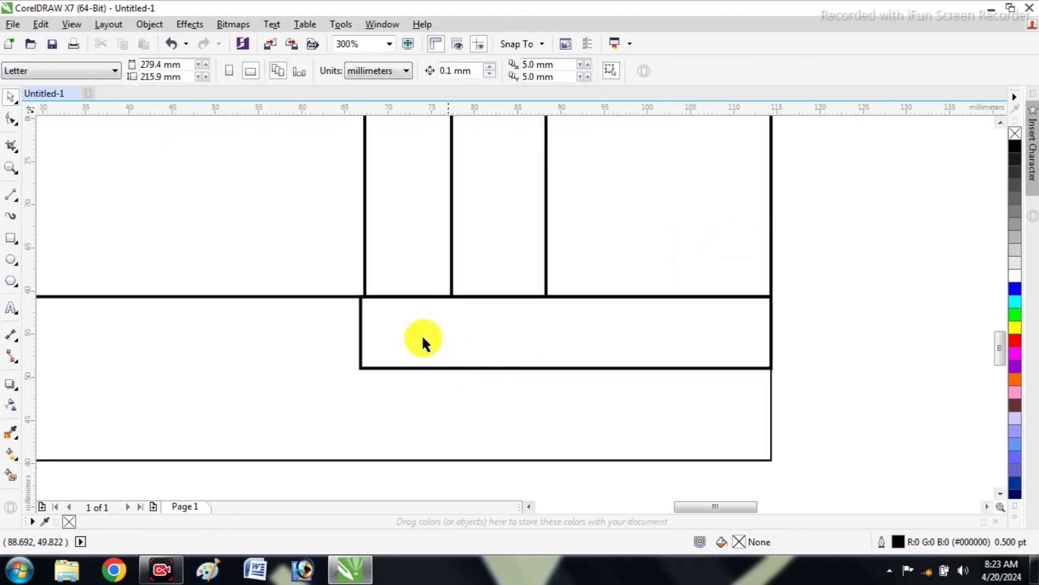
left_click(360, 306)
scroll(356, 304, "up", 2)
left_click_drag(351, 358, 359, 355)
scroll(352, 328, "down", 1)
left_click(812, 384)
scroll(628, 363, "down", 1)
left_click(584, 331)
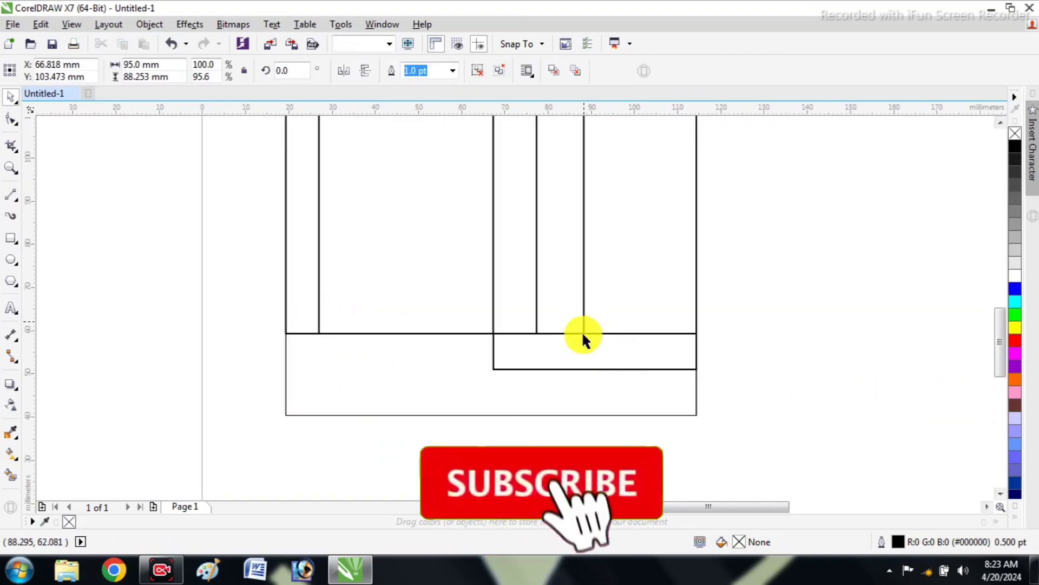
Extend the table's last column divider down to the bottom edge of the small box below the table, and deselect it
scroll(594, 361, "up", 1)
left_click(571, 283, "ctrl")
left_click(575, 290, "ctrl")
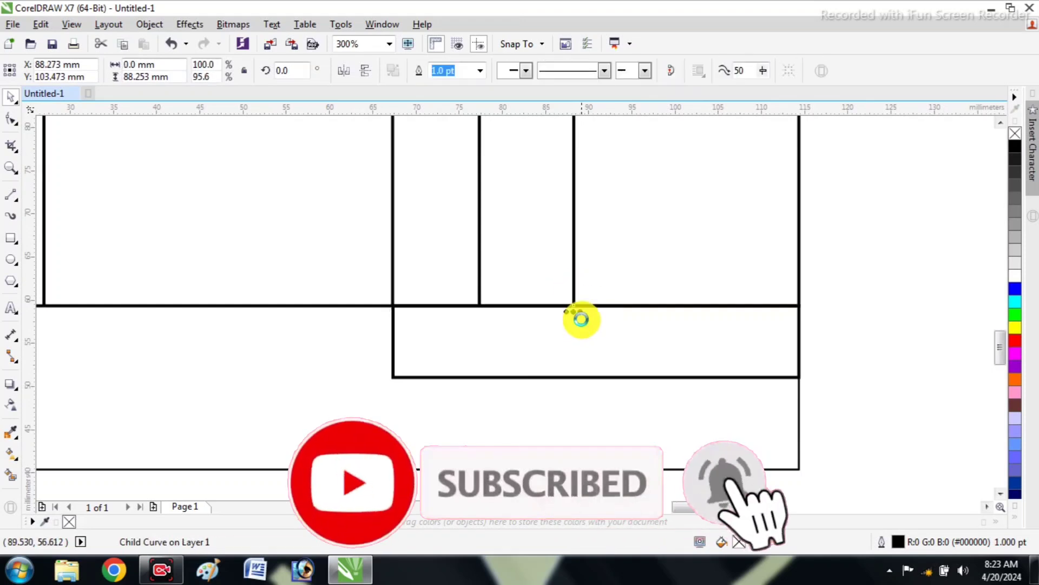
scroll(568, 303, "up", 1)
left_click_drag(567, 298, 567, 436)
scroll(548, 368, "down", 2)
left_click(713, 371)
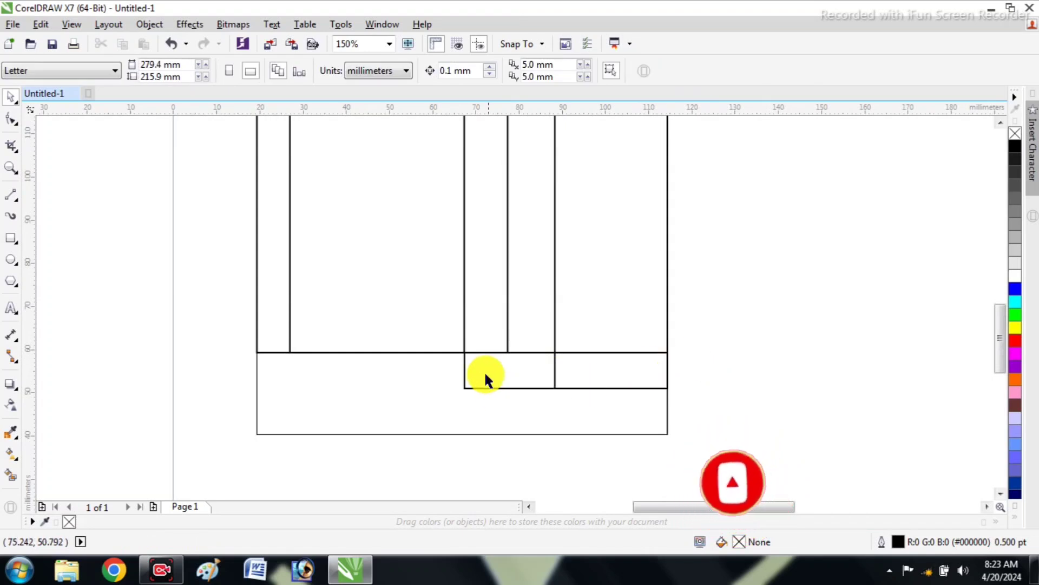
Raise the small box's bottom edge slightly and shorten its divider line to end on that edge
scroll(549, 384, "up", 1)
left_click(592, 389)
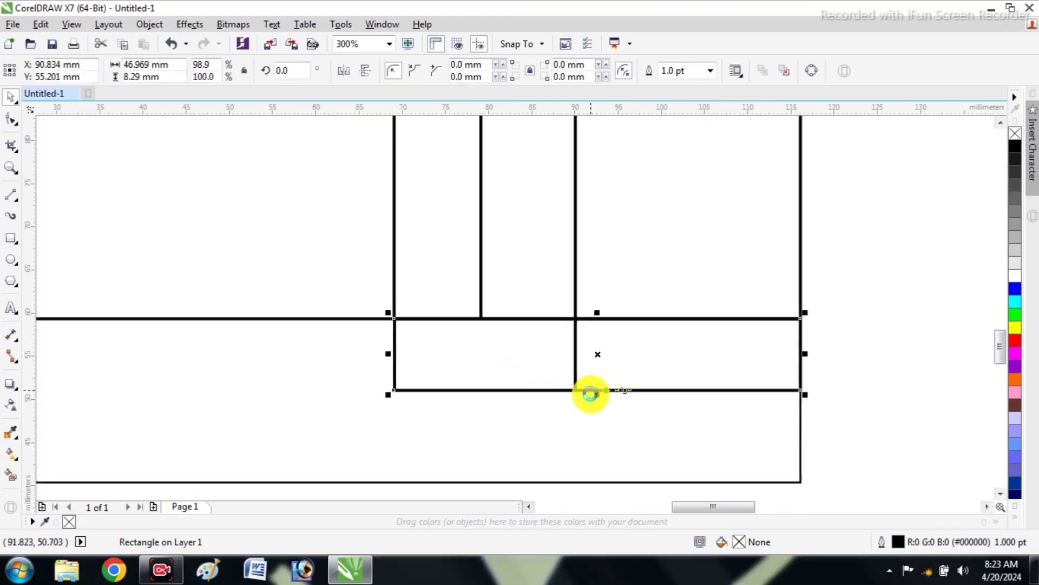
left_click_drag(597, 388, 596, 378)
scroll(578, 381, "up", 2)
left_click(558, 385, "ctrl")
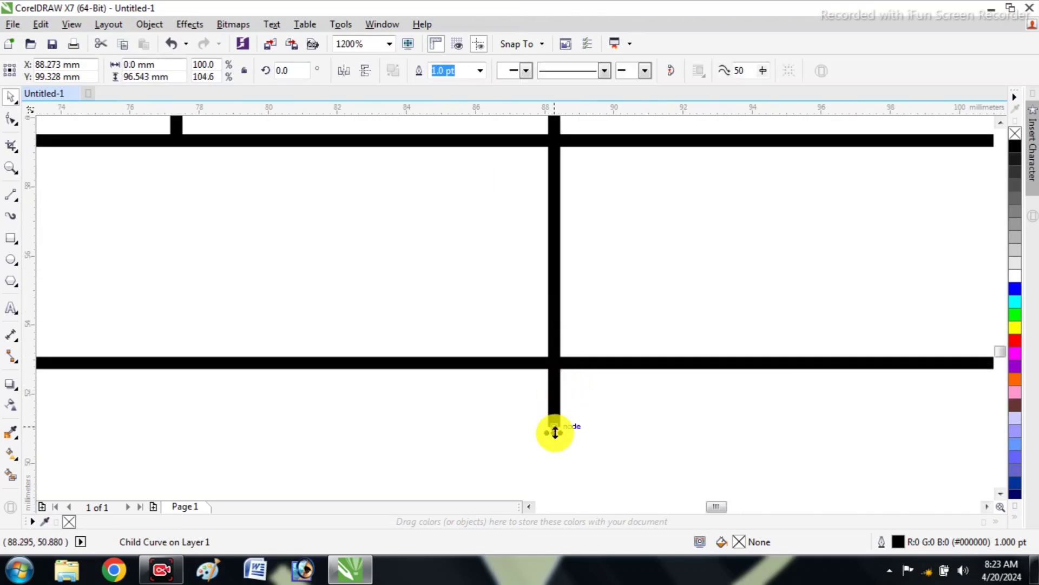
left_click_drag(555, 428, 557, 375)
scroll(557, 376, "down", 3)
left_click(748, 352)
scroll(543, 359, "down", 5)
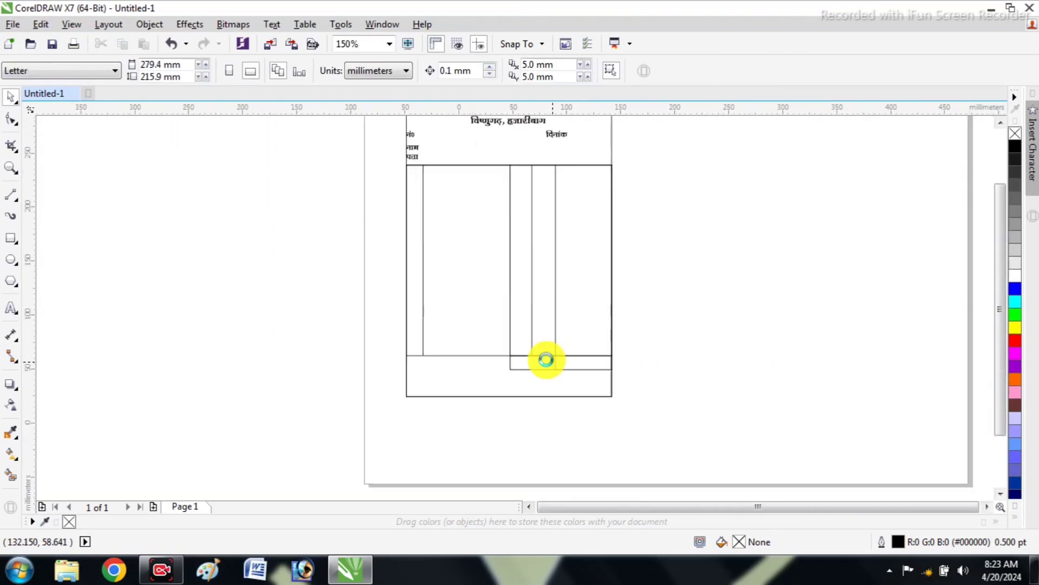
Duplicate the table's first column divider in place and rotate the copy by 90°
scroll(544, 290, "up", 1)
scroll(506, 266, "up", 1)
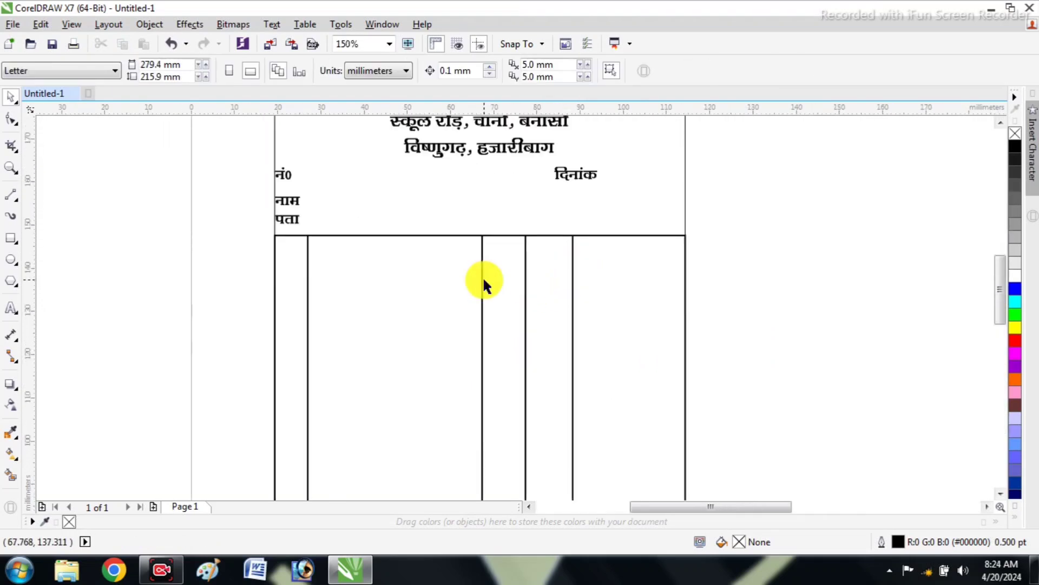
scroll(384, 252, "down", 1)
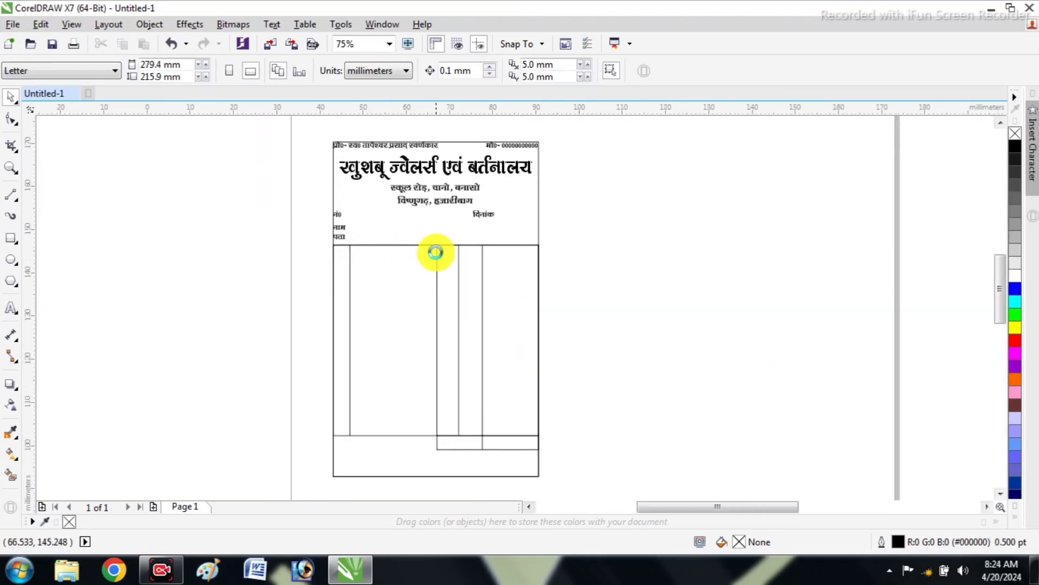
scroll(262, 271, "up", 1)
left_click(263, 267)
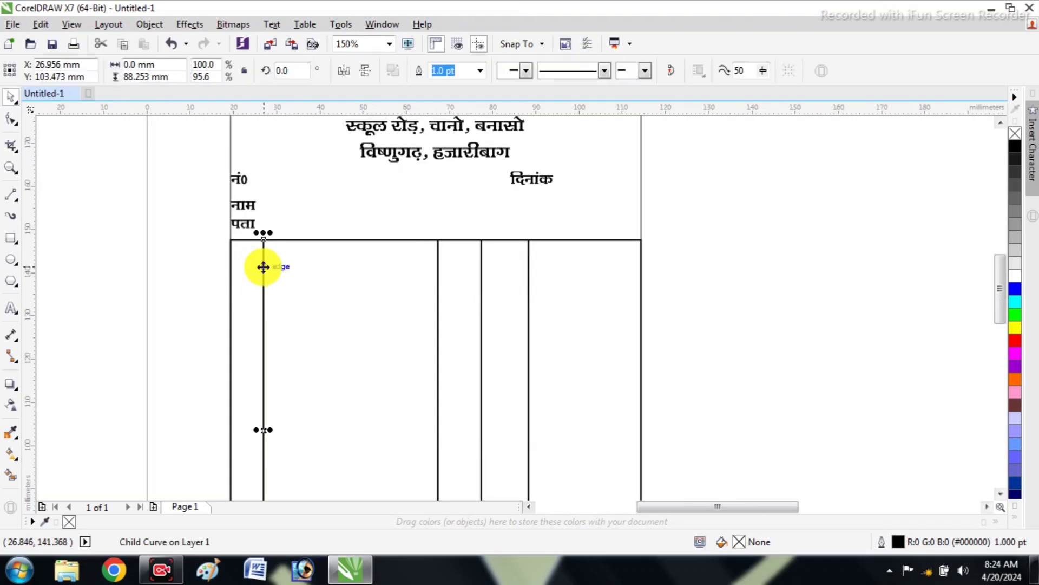
key("ctrl+d")
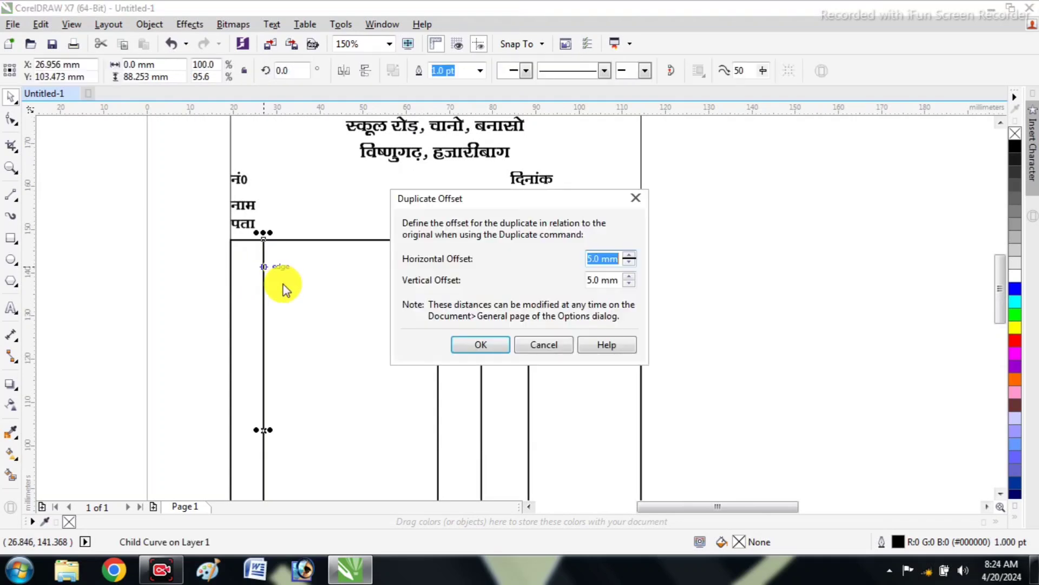
left_click(518, 351)
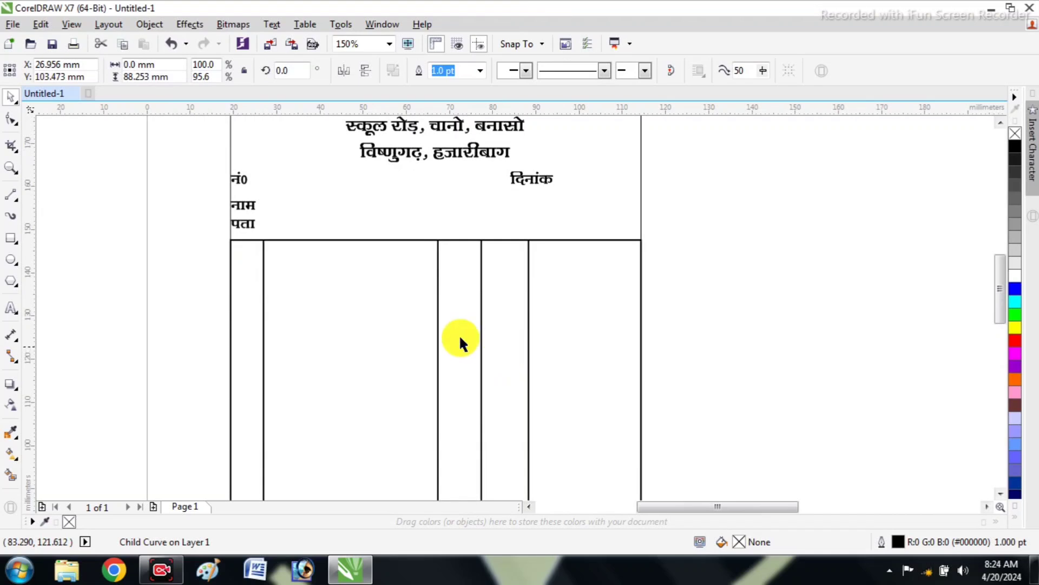
left_click(297, 70)
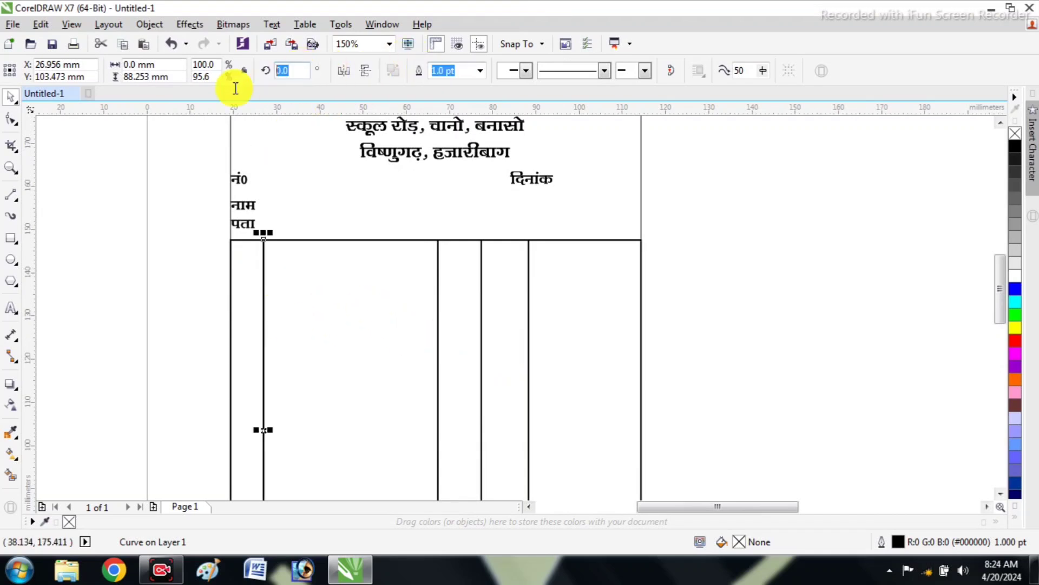
type("90")
key("Return")
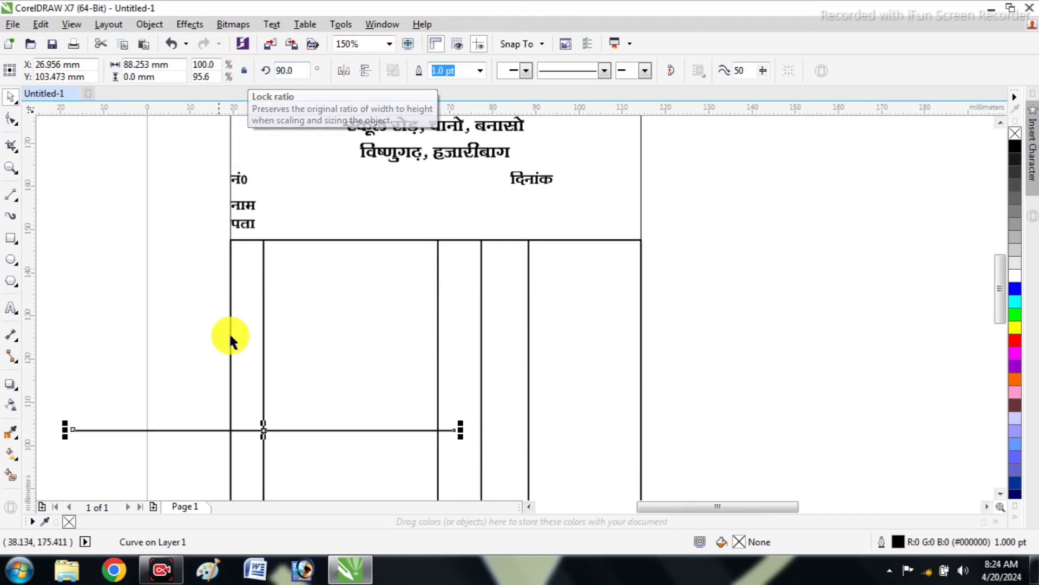
Place the horizontal line near the table's top at about Y 142.1 mm, and stretch it to span the table's full width as a header divider
left_click_drag(277, 426, 417, 257)
scroll(418, 258, "up", 2)
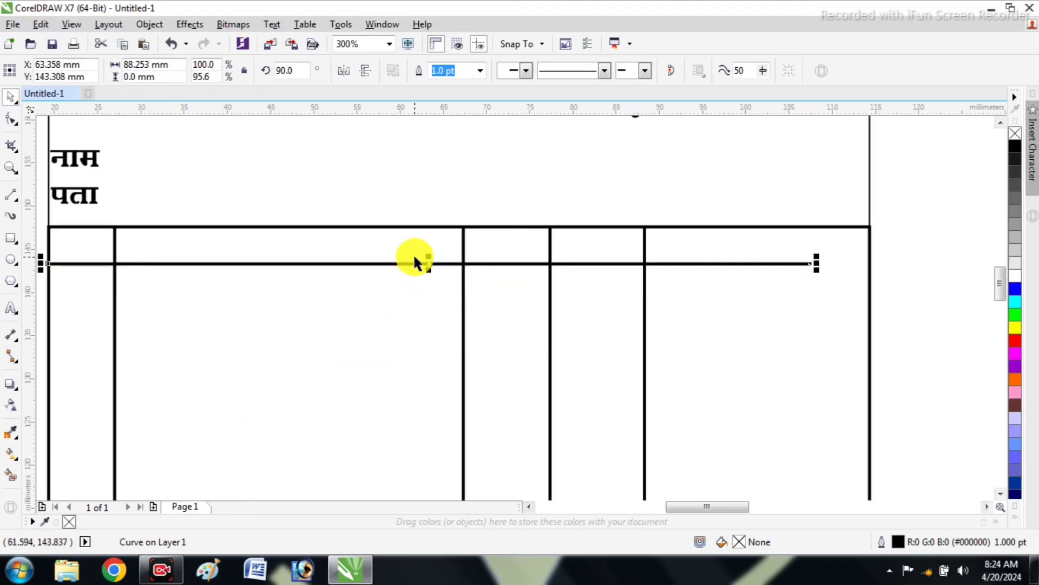
key("Down")
key("Down")
key("Down")
key("Down")
key("Down")
key("Down")
key("Down")
key("Down")
key("Down")
key("Down")
key("Down")
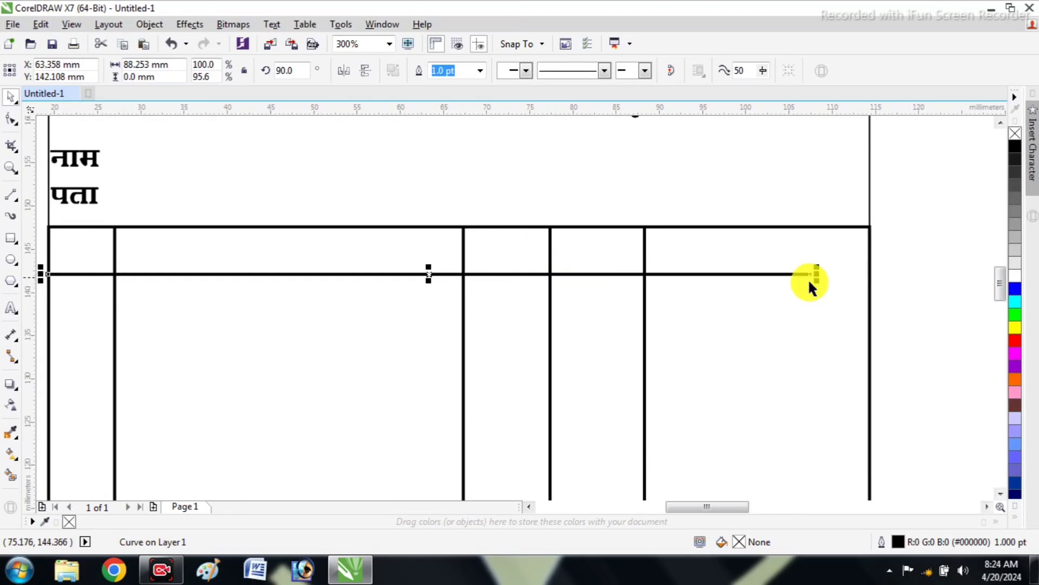
left_click_drag(818, 275, 872, 274)
left_click(650, 298)
Copy the नं0 label into the first header cell of the table
scroll(649, 299, "down", 3)
scroll(425, 290, "up", 2)
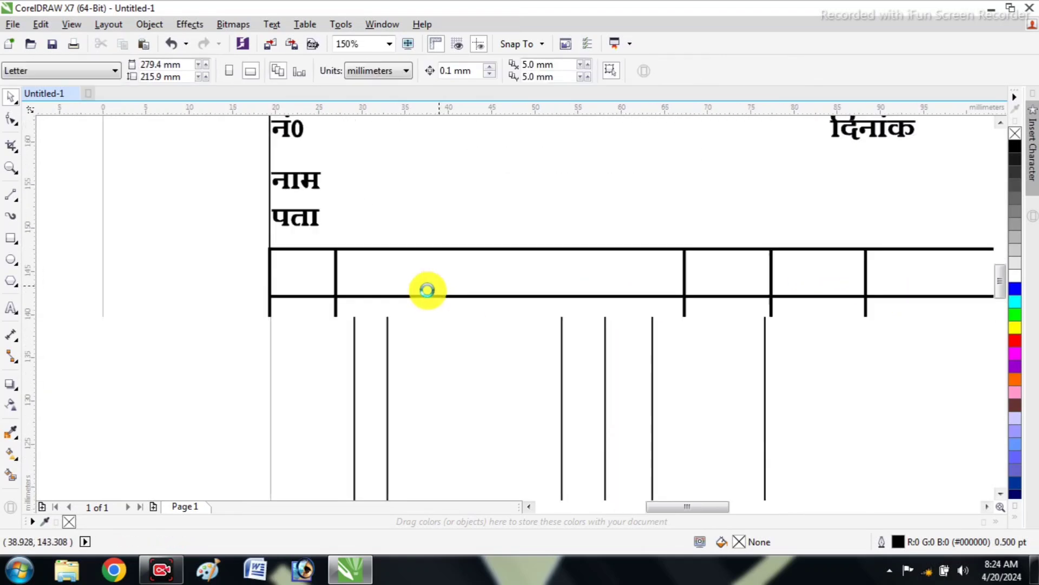
scroll(147, 301, "up", 3)
scroll(198, 319, "down", 3)
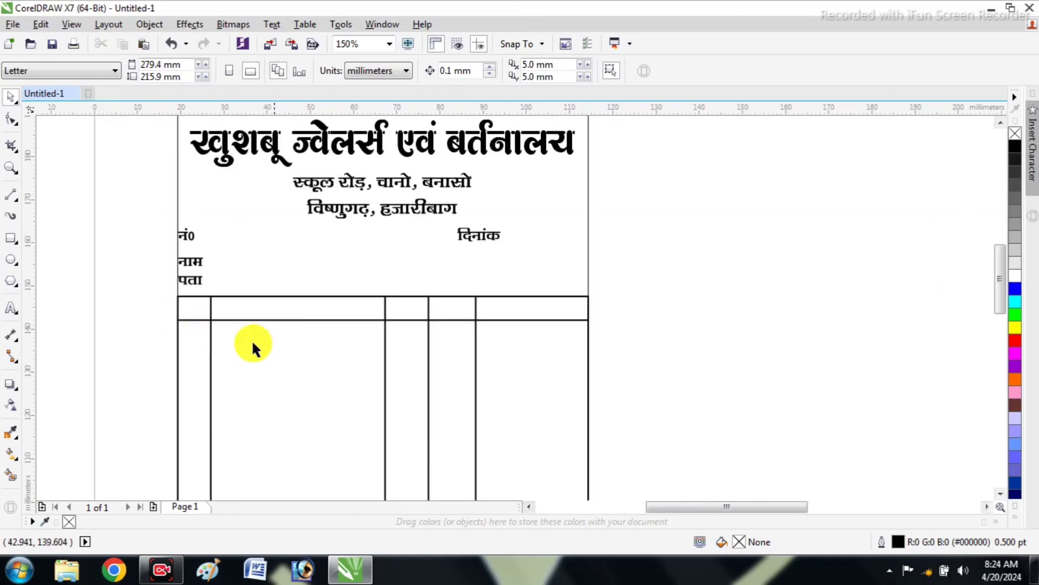
scroll(182, 318, "up", 2)
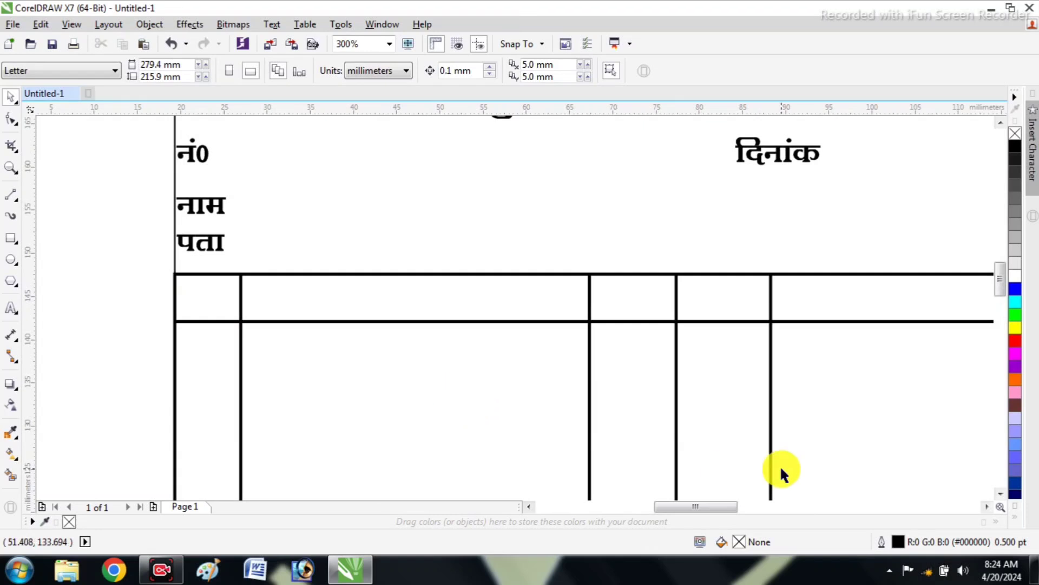
left_click(194, 151)
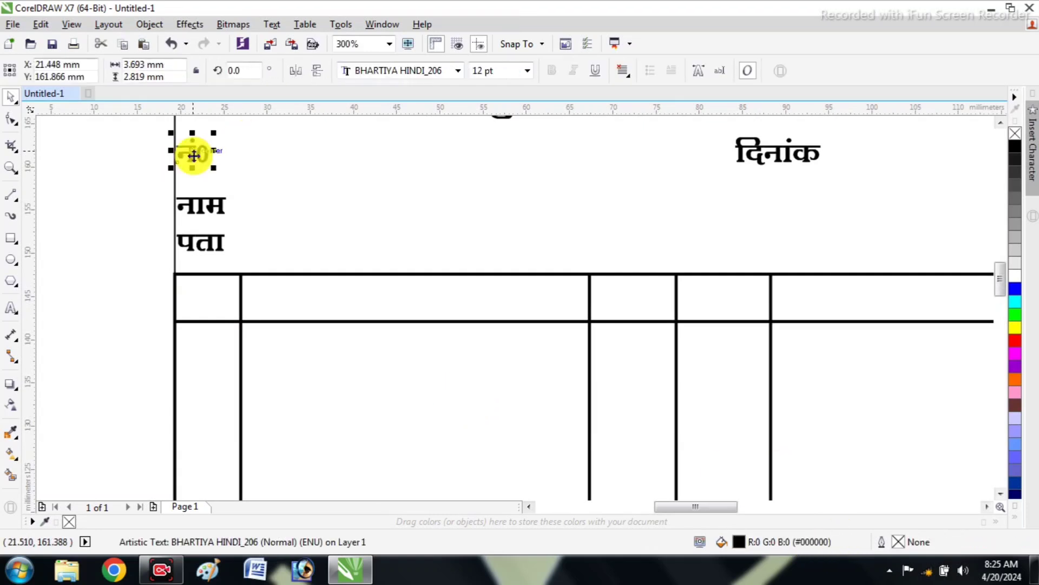
left_click_drag(198, 153, 202, 297)
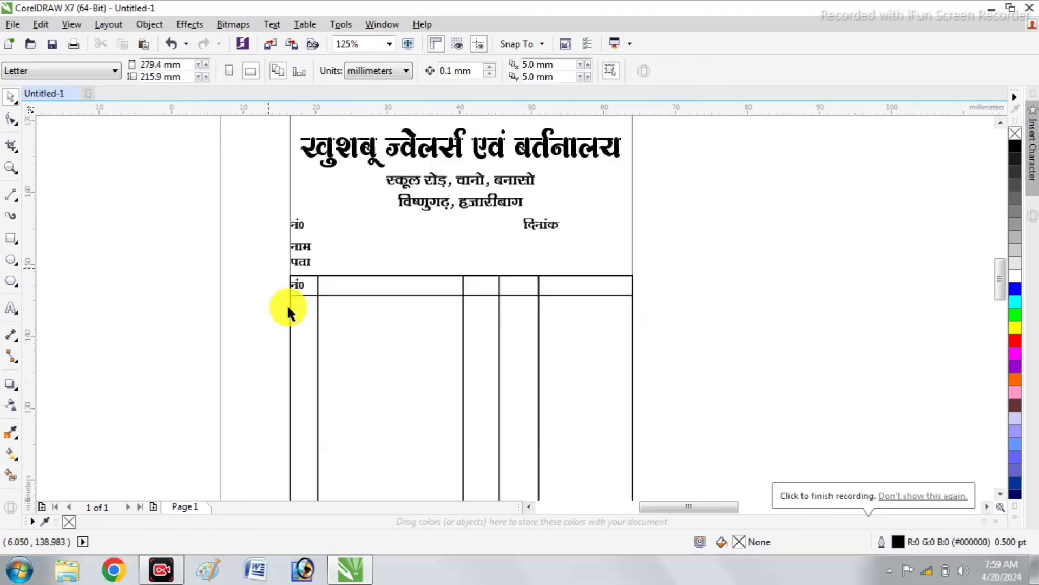
Replace the copied नं0 text in the first header cell with क्र.स
scroll(329, 297, "up", 2)
left_click(324, 296)
scroll(332, 320, "up", 3)
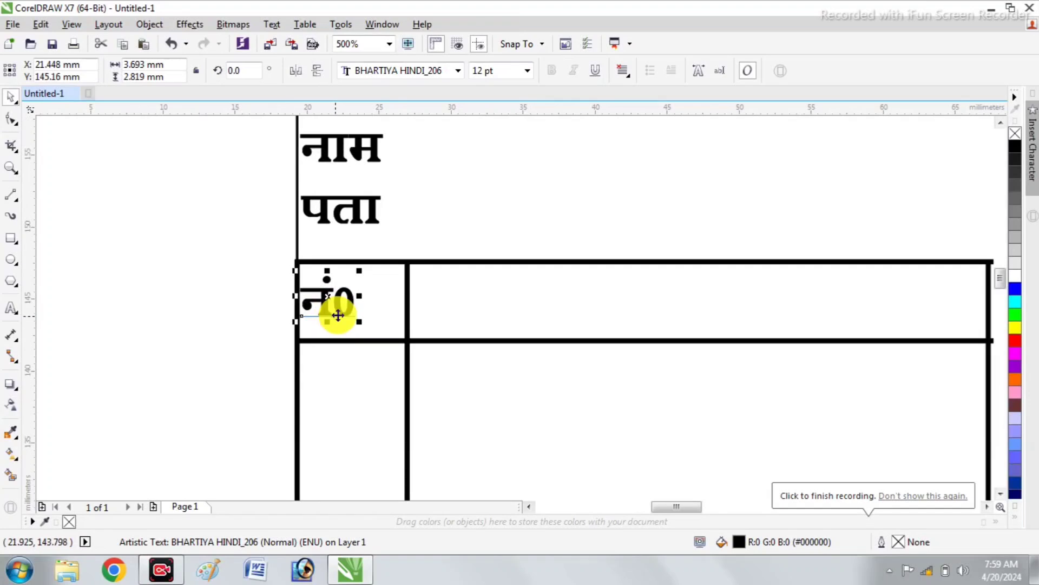
key("F8")
key("ctrl+a")
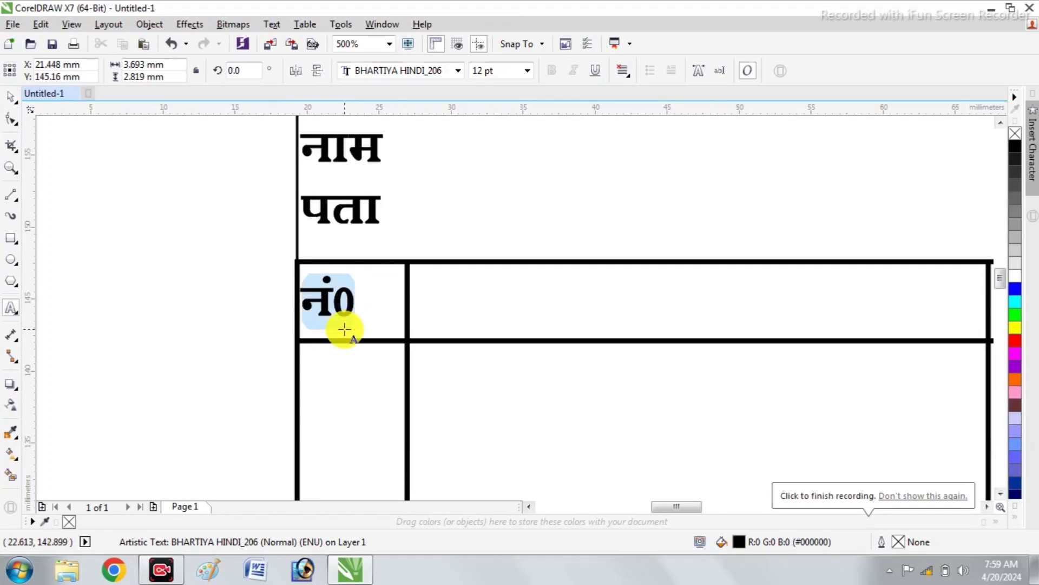
type("क्र")
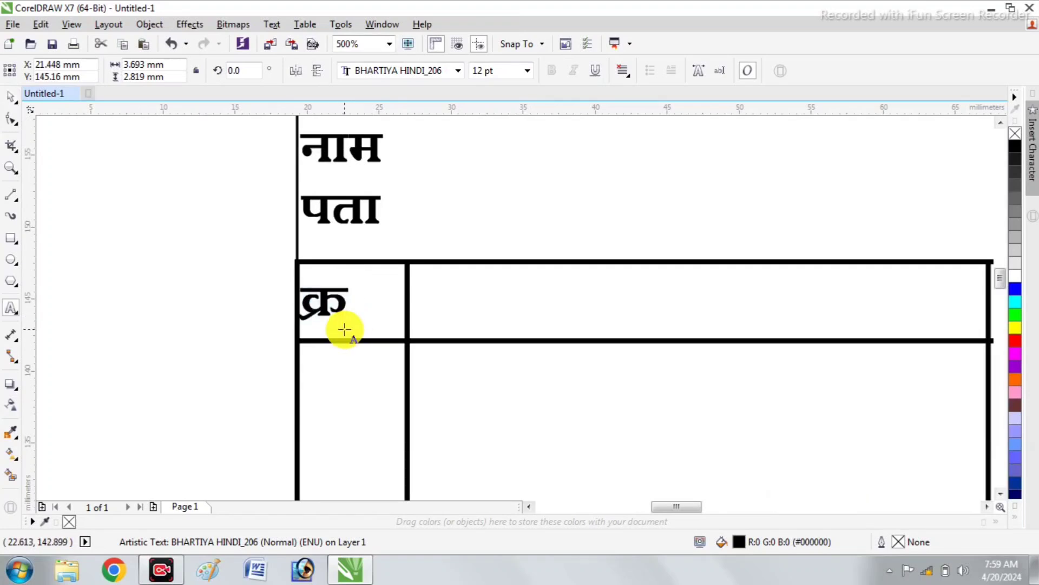
type("ए")
key("BackSpace")
type("ण")
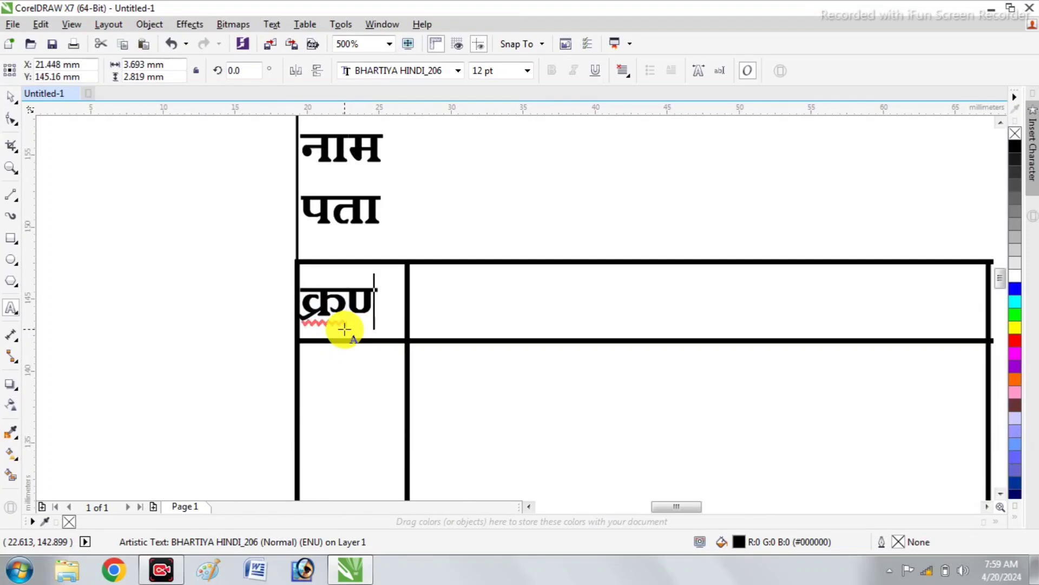
key("BackSpace")
type(".")
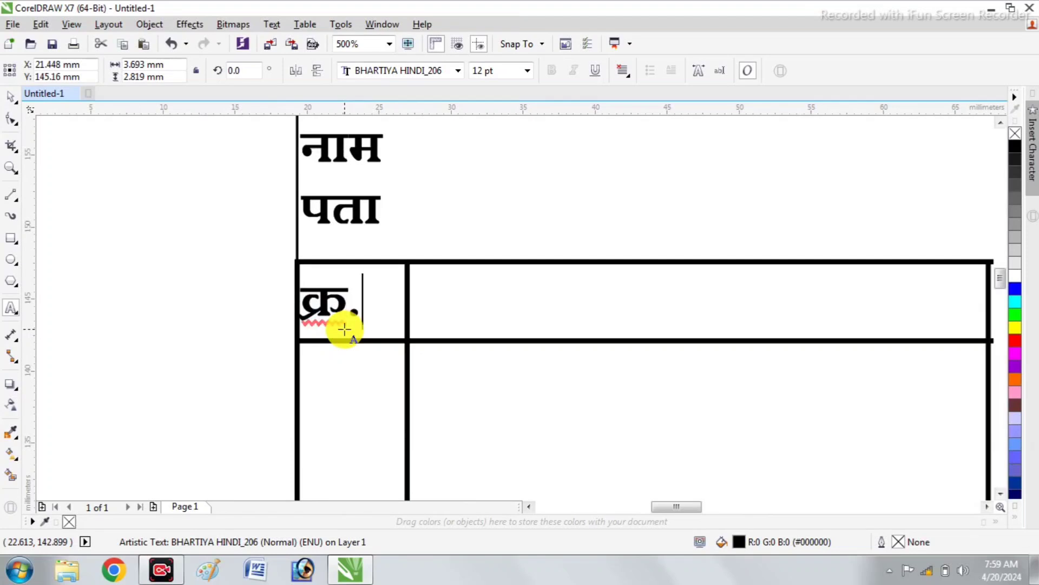
type("स")
key("BackSpace")
type("स")
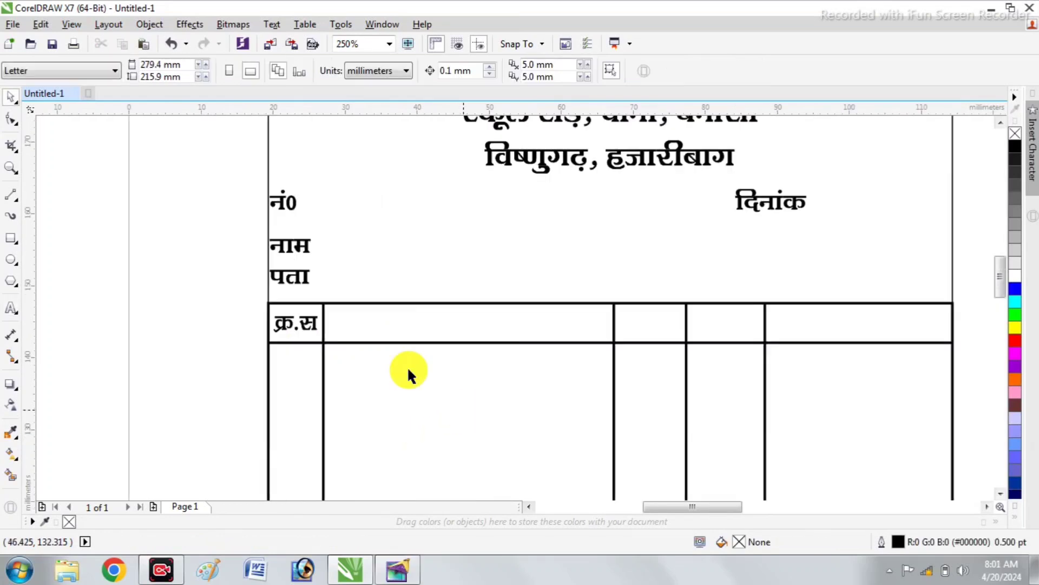
Add a final period to the first header so it reads "क्र.स.", and narrow the text to fit inside its cell
left_click(314, 316)
scroll(315, 322, "up", 2)
double_click(317, 328)
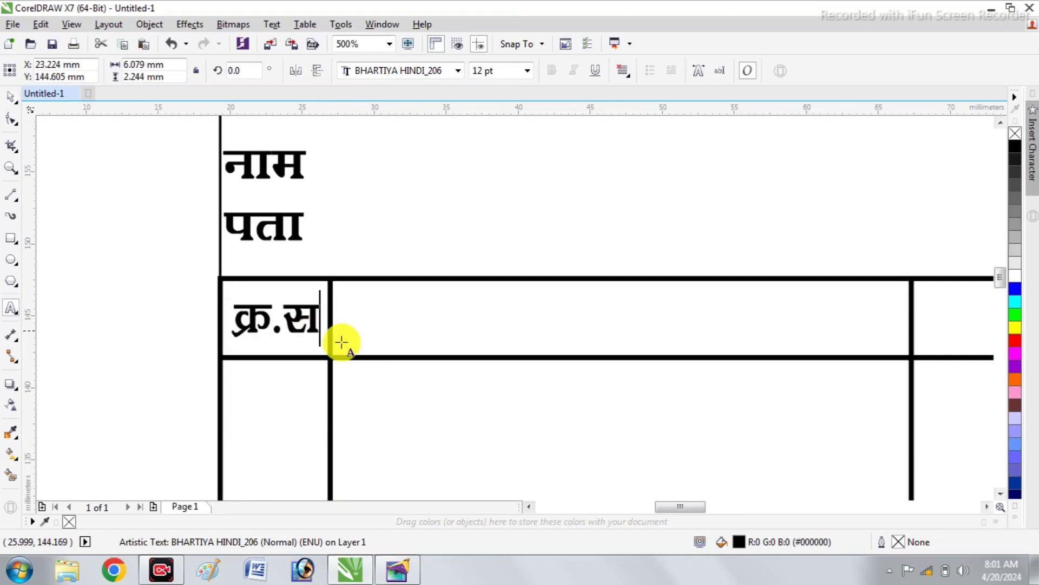
type(".")
key("BackSpace")
type(".")
left_click(17, 101)
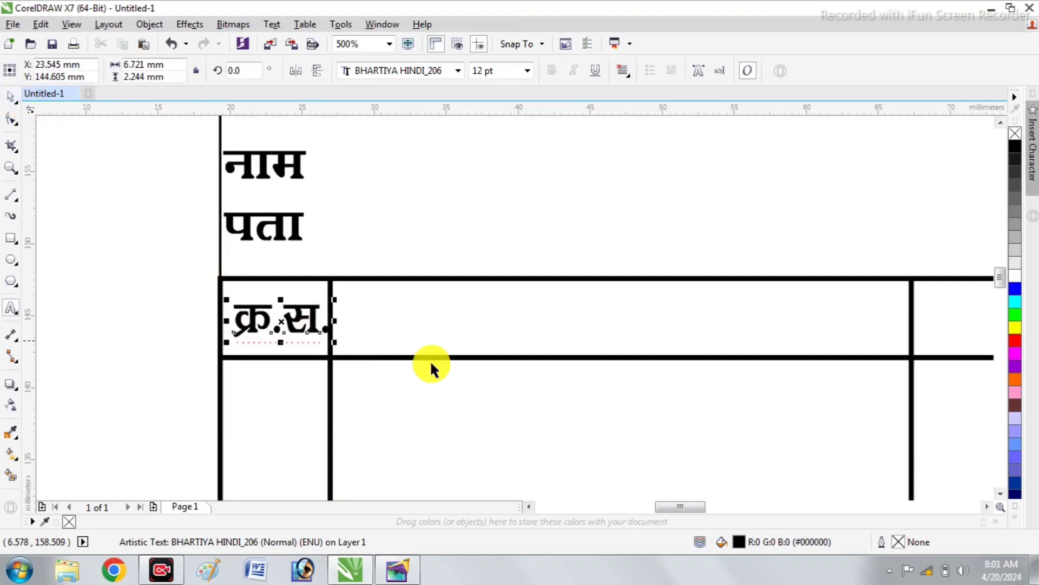
left_click_drag(335, 319, 324, 321)
Copy the पता label into the second header cell and change its text to विवरण
left_click(271, 232)
left_click_drag(263, 228, 497, 317)
double_click(504, 321)
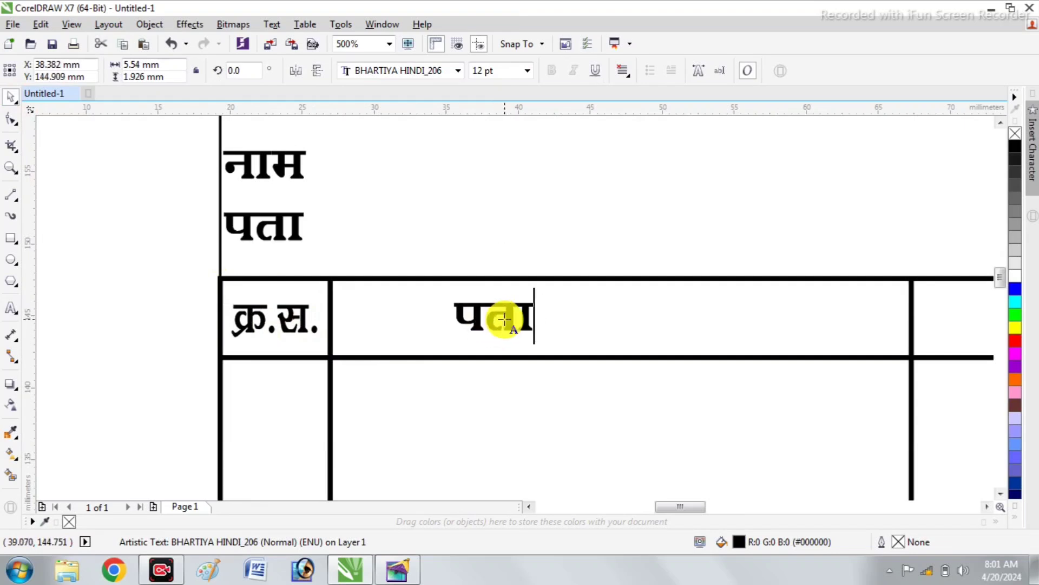
double_click(505, 317)
type("विव")
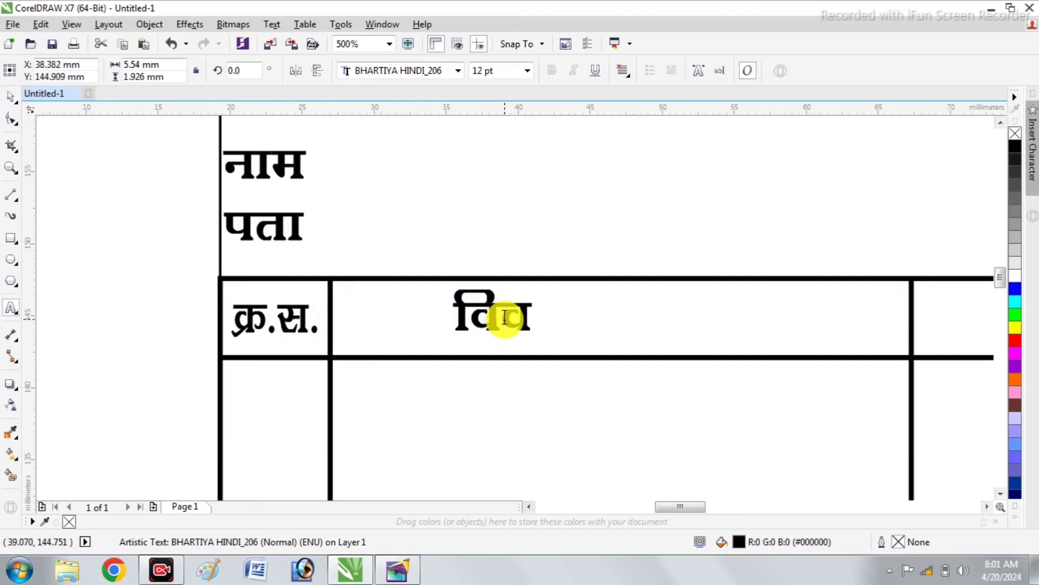
type("रण")
Copy the विवरण heading into the third header cell and change its text to वजन
scroll(506, 328, "down", 3)
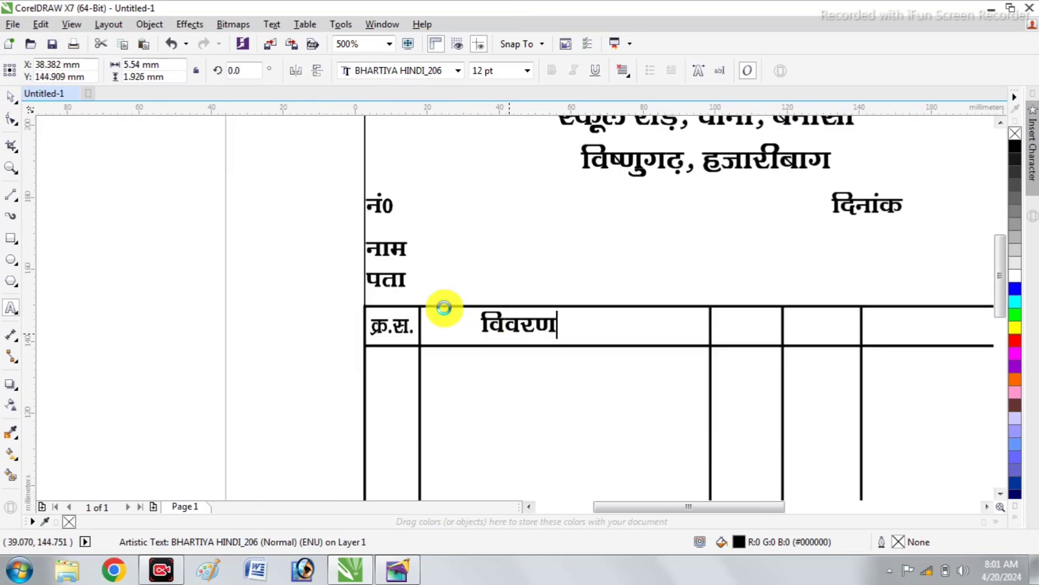
scroll(444, 307, "down", 3)
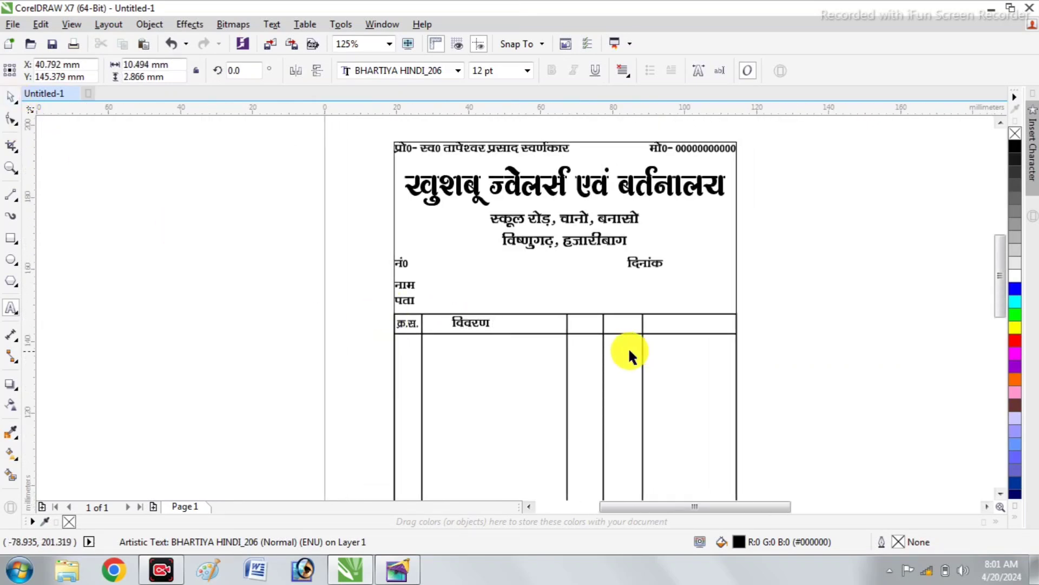
scroll(629, 351, "up", 2)
scroll(421, 329, "down", 1)
left_click(233, 285)
left_click_drag(207, 286, 451, 290)
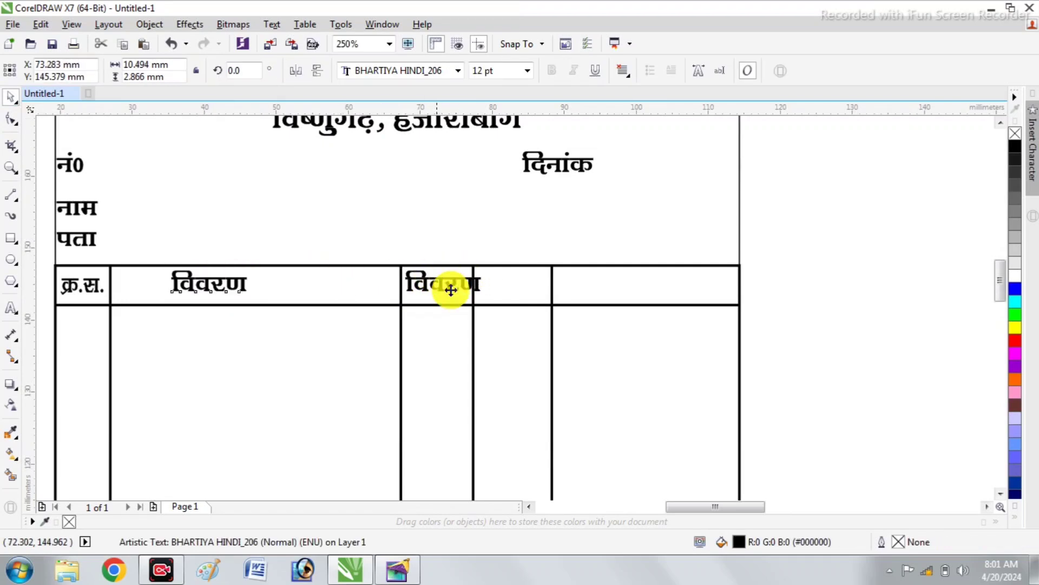
double_click(457, 291)
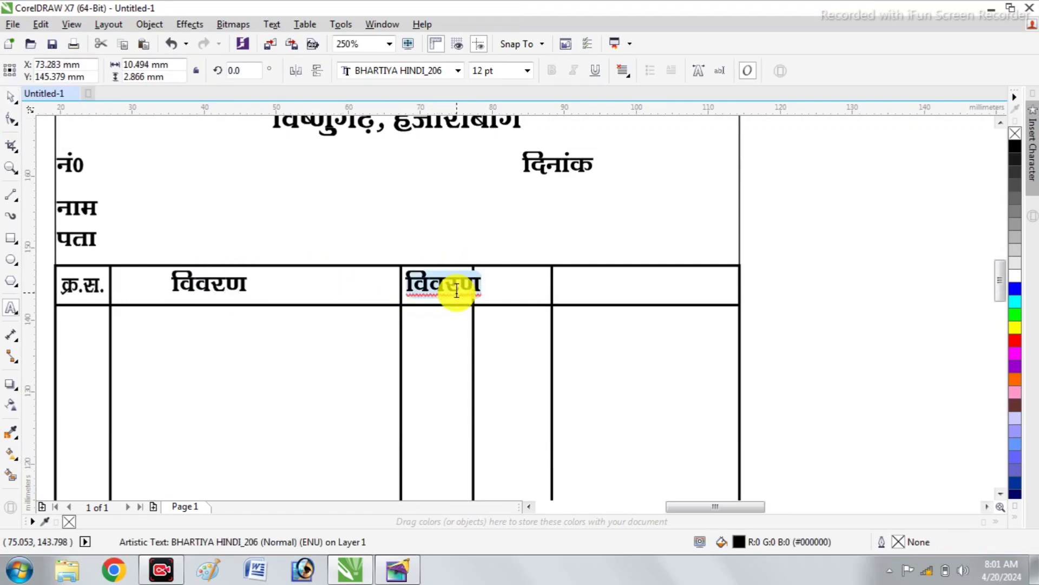
type("वज़")
type("न")
left_click(10, 97)
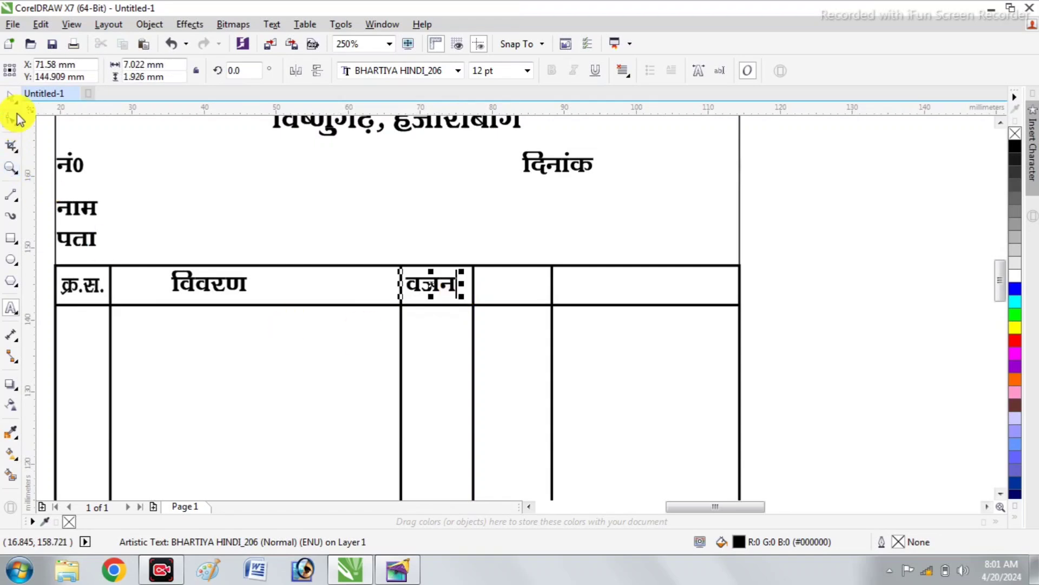
Copy the वजन heading into the fourth header cell and change its text to दर
left_click_drag(430, 281, 515, 288)
double_click(519, 287)
type("दर")
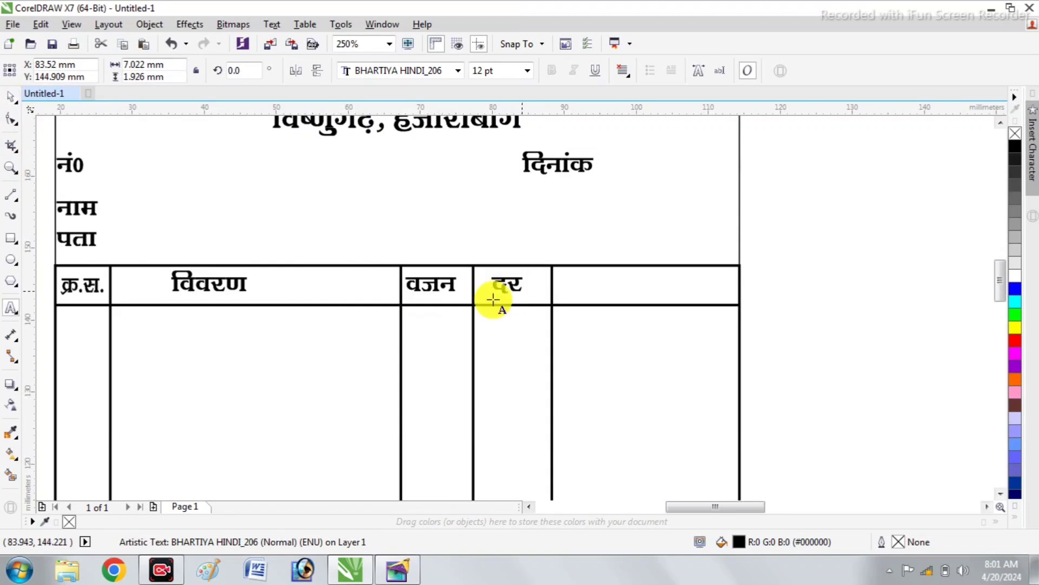
Copy the दर heading into the last header cell and change its text to रकम
left_click(7, 99)
left_click_drag(509, 284, 640, 281)
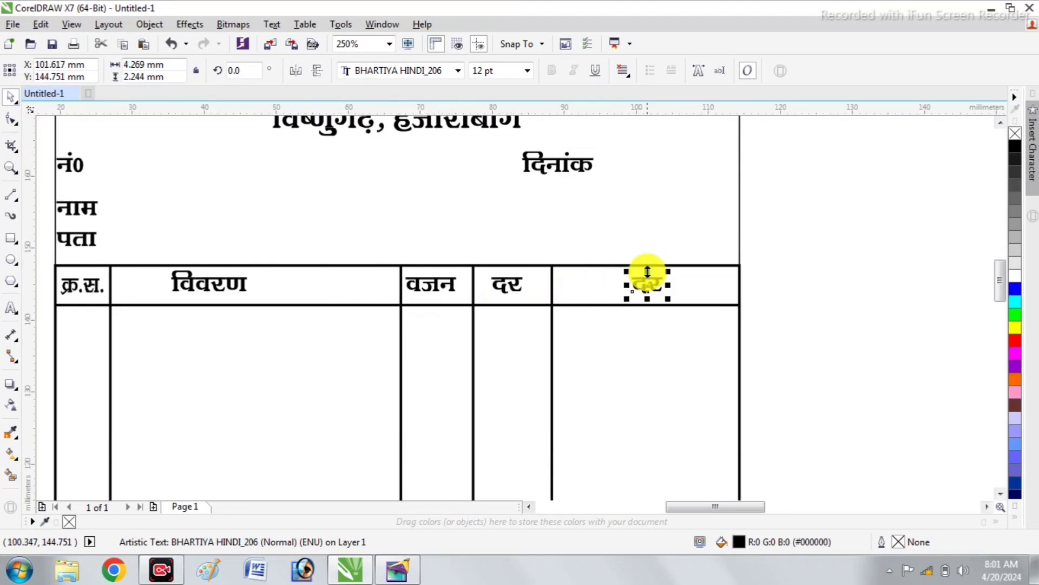
double_click(646, 271)
type("jd")
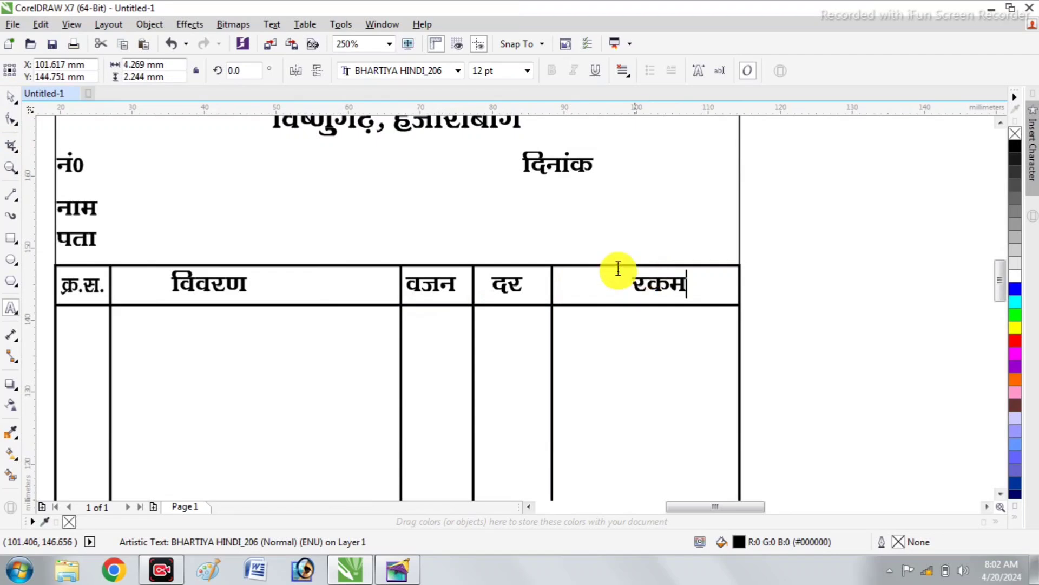
left_click(10, 97)
Place a copy of the रकम heading lower in the same header cell and change the copy's text to रू0
scroll(733, 291, "up", 2)
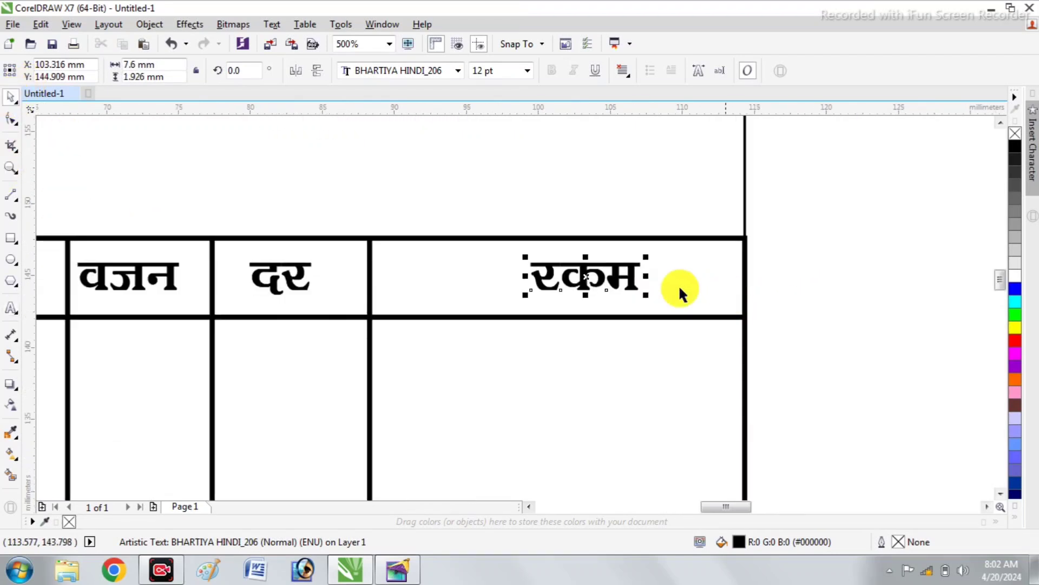
left_click_drag(587, 274, 479, 295)
right_click(479, 295)
double_click(479, 295)
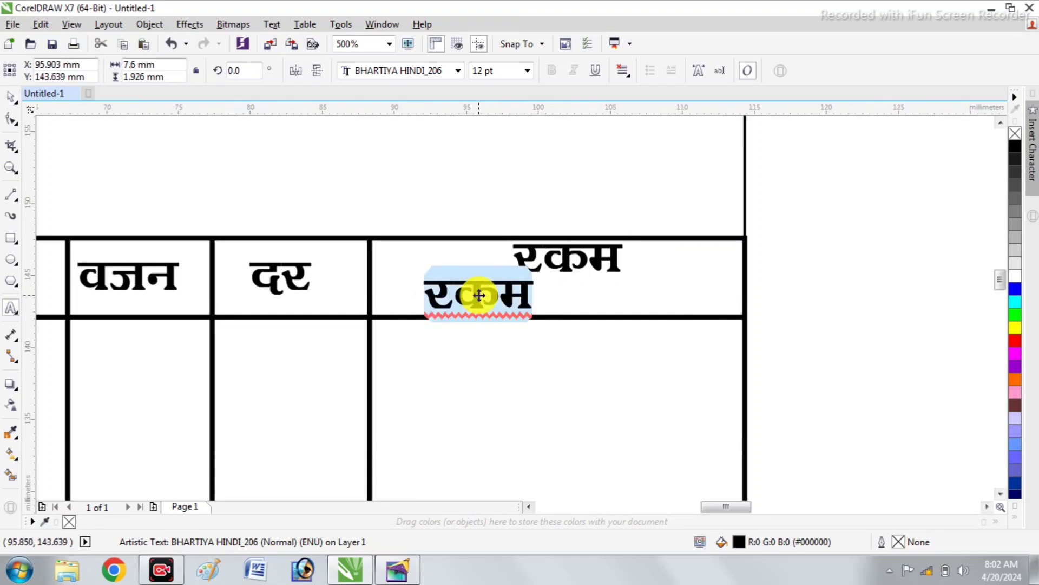
type("रू0")
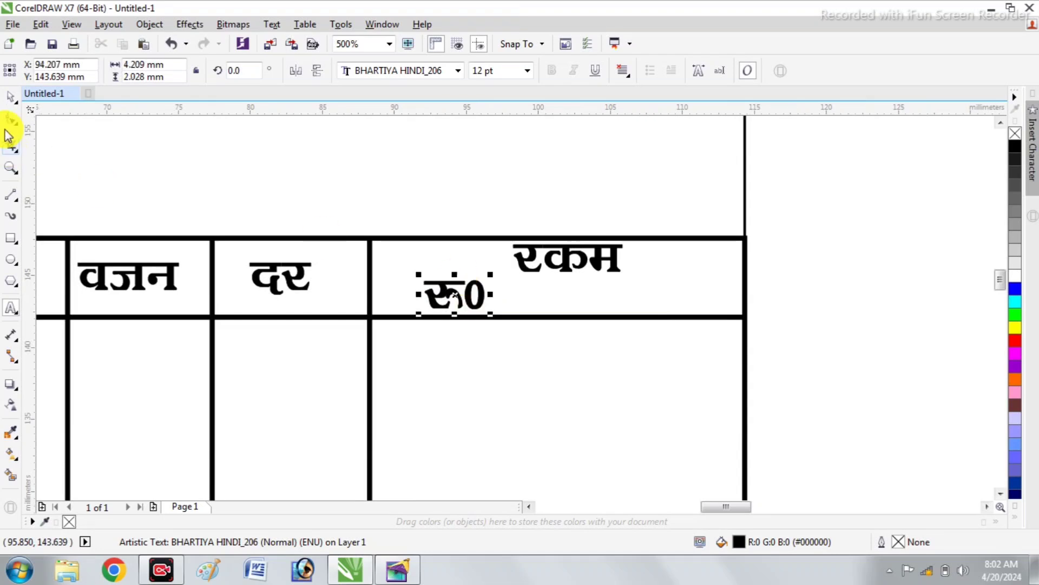
left_click(10, 96)
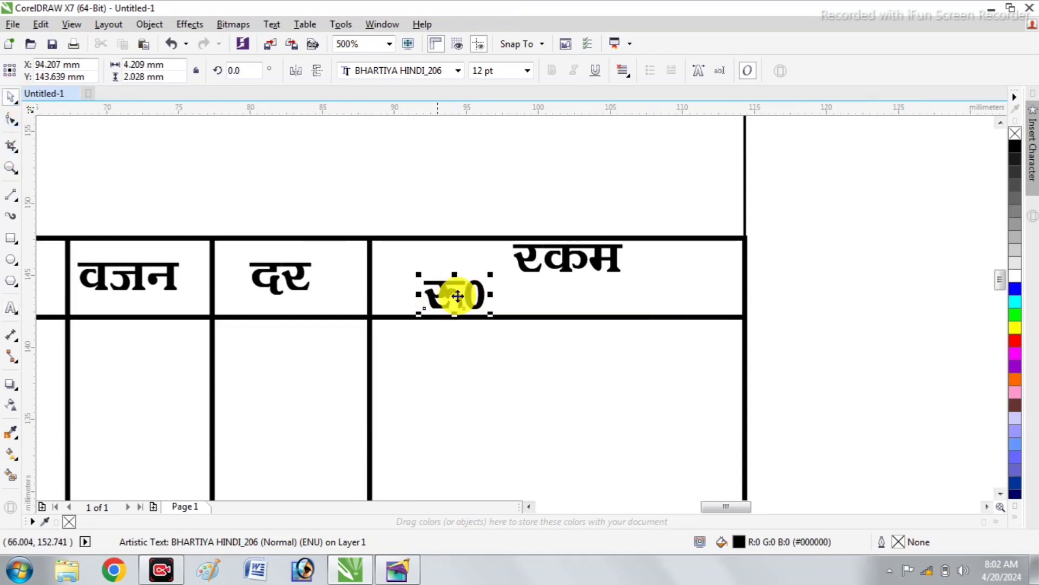
Copy the रू0 label to the right end of the रकम header cell and change its text to पै0
left_click_drag(461, 297, 717, 311)
double_click(717, 309)
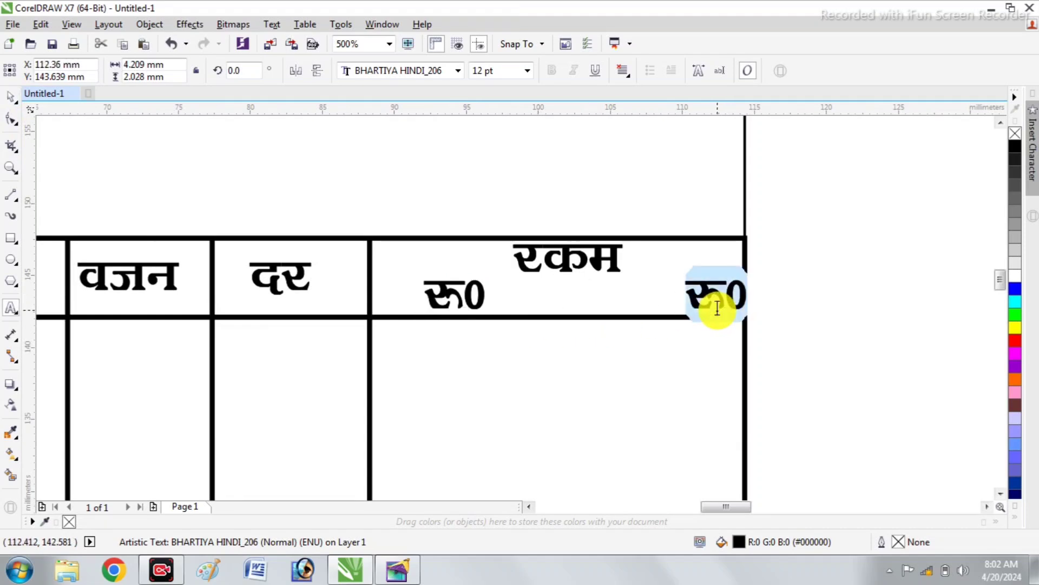
type("पै0")
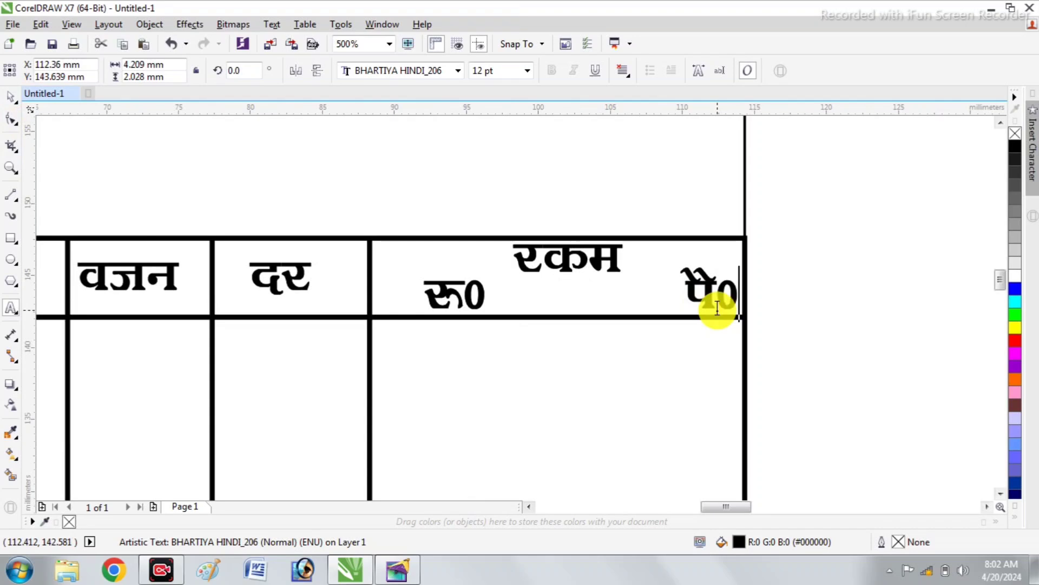
left_click(11, 98)
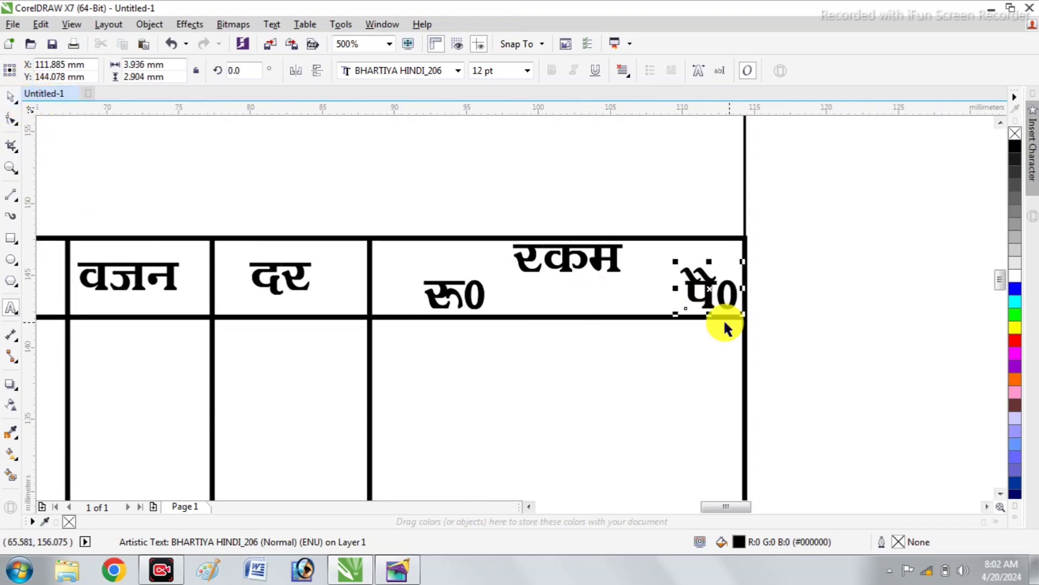
Nudge the रू0 label about 2 mm to the right within the रकम header cell
left_click(474, 295)
key("Right")
key("Right")
key("Right")
key("Right")
key("Right")
key("Right")
key("Right")
key("Right")
key("Right")
key("Right")
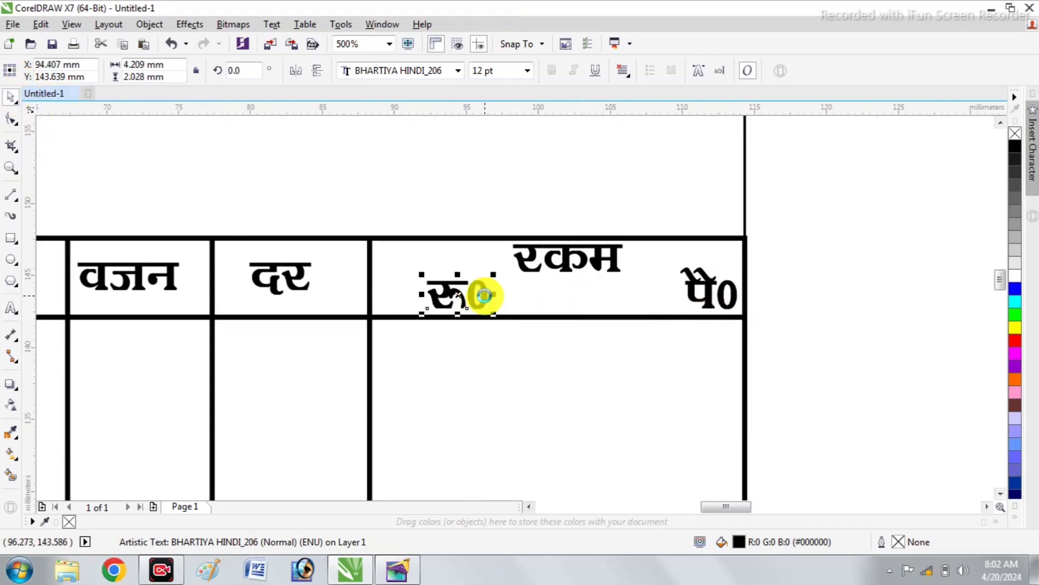
Move the divider between the दर and रकम columns right to just before the रू0 label
left_click(369, 376)
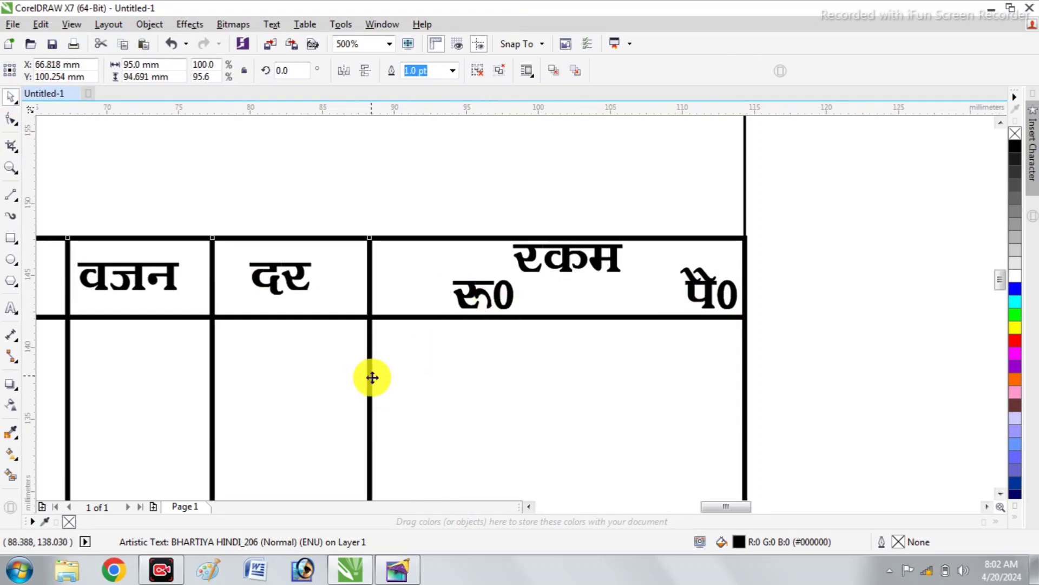
left_click(368, 384, "ctrl")
left_click_drag(368, 384, 371, 387)
key("Right")
key("Right")
key("Right")
key("Right")
key("Right")
key("Right")
key("Right")
key("Right")
key("Right")
key("Right")
key("Right")
key("Right")
key("Right")
key("Right")
key("Right")
key("Right")
key("Right")
key("Right")
key("Right")
key("Right")
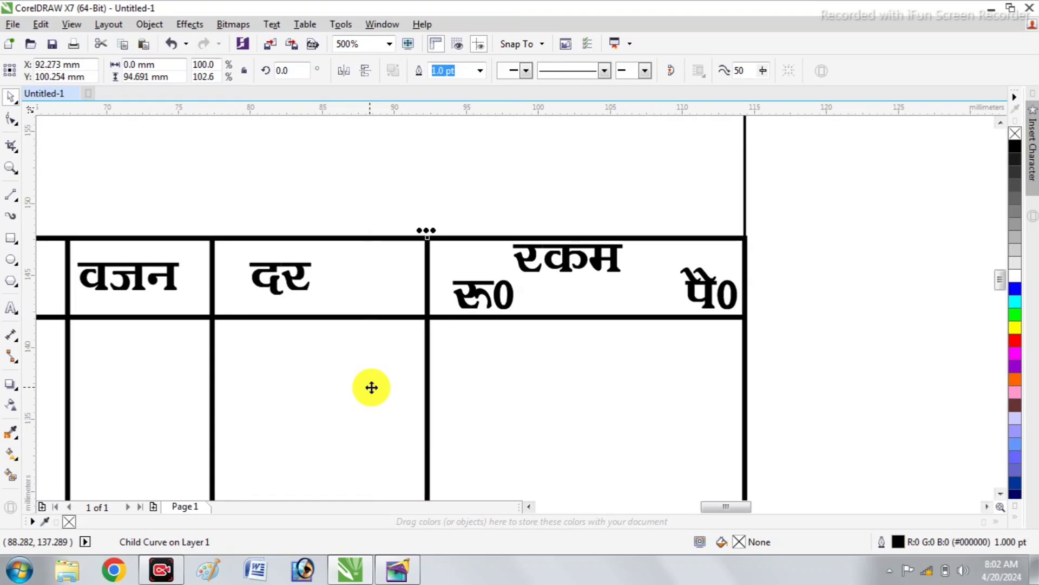
Nudge the दर heading right so it sits at about X 87 mm in its widened header cell
left_click(275, 287)
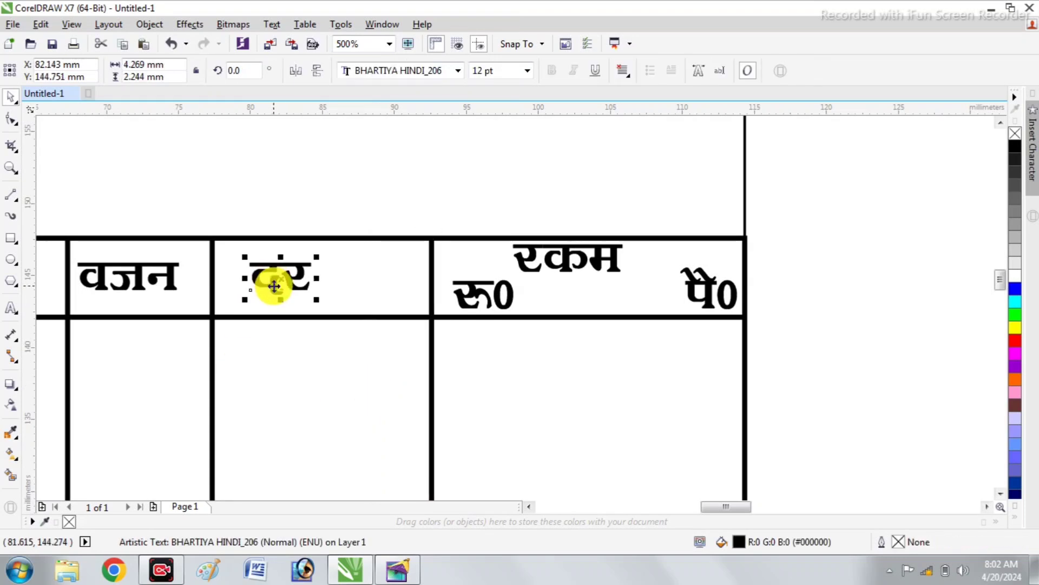
key("Right")
key("Right")
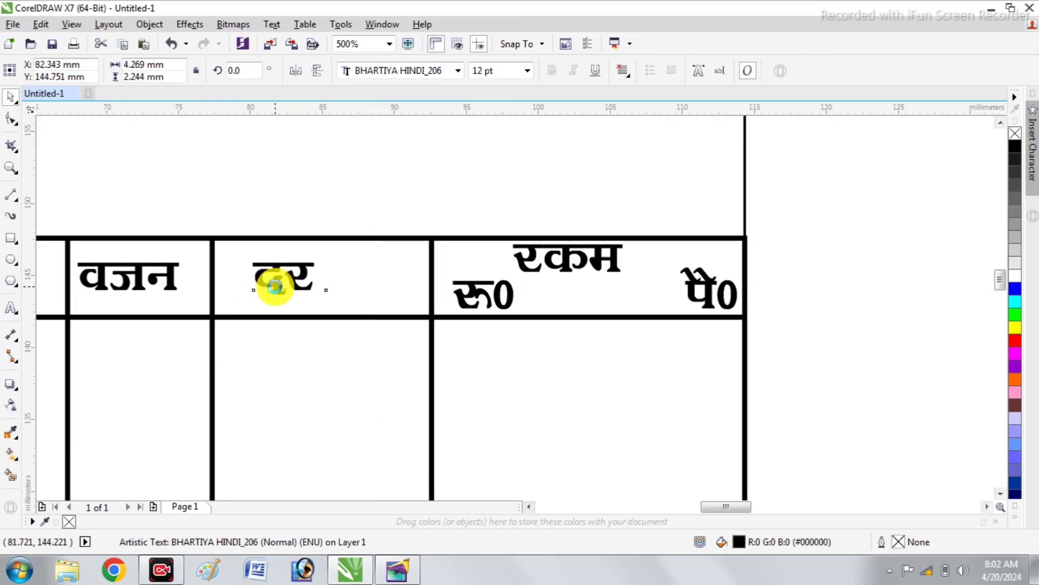
key("Right")
key("Right")
key("Right")
key("Right")
key("Right")
key("Right")
key("Right")
key("Right")
key("Right")
key("Right")
key("Right")
key("Right")
key("Right")
key("Right")
key("Right")
key("Right")
key("Right")
key("Right")
key("Right")
key("Right")
key("Left")
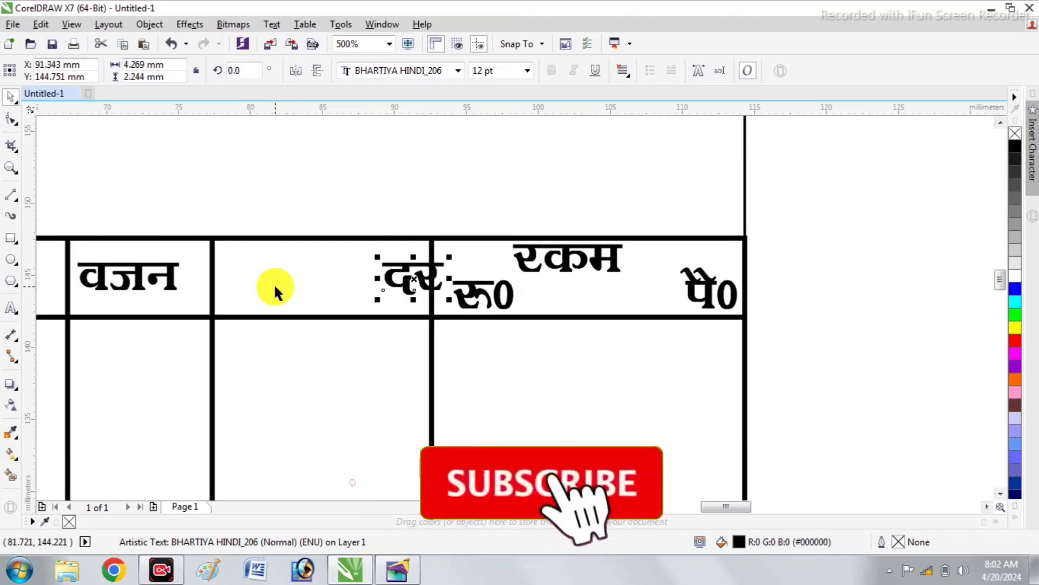
key("Left")
key("Left")
key("Left")
key("Left")
key("Left")
key("Left")
key("Left")
key("Left")
key("Left")
key("Left")
key("Left")
key("Left")
key("Left")
key("Left")
key("Left")
key("Left")
key("Left")
key("Left")
key("Left")
key("Left")
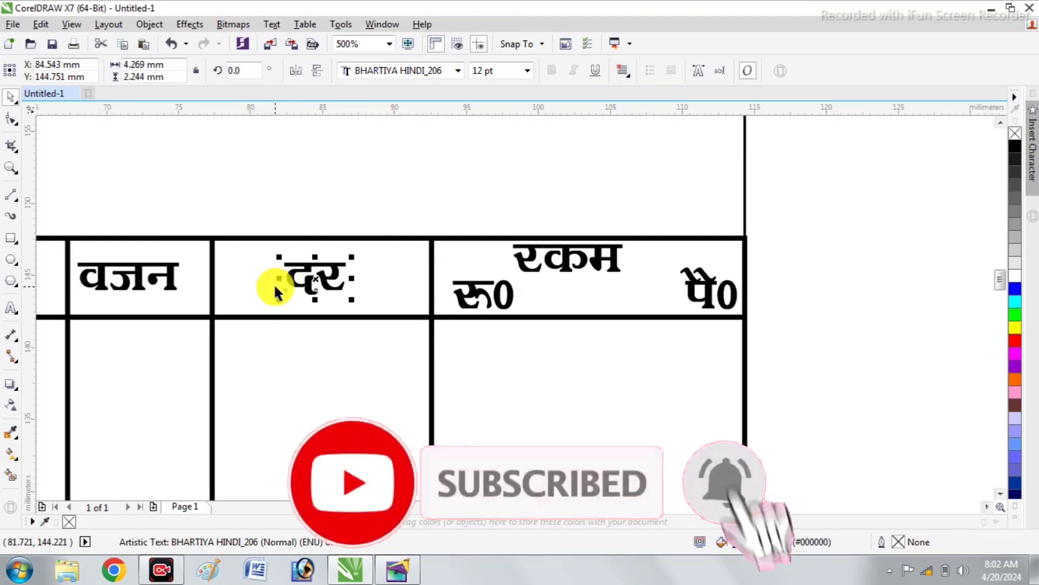
key("Right")
key("Right")
key("Right")
key("Right")
key("Right")
key("Right")
key("Right")
key("Right")
key("Right")
key("Right")
key("Right")
key("Right")
key("Right")
key("Right")
key("Right")
key("Right")
key("Right")
key("Right")
key("Right")
key("Right")
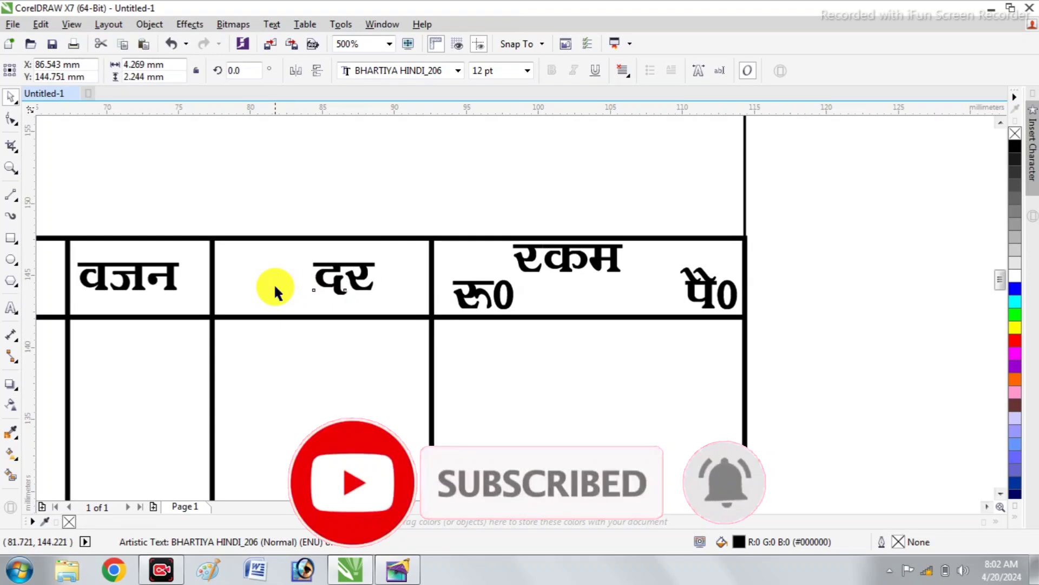
Move the divider between the वजन and दर columns right to about X 81 mm
left_click(213, 347)
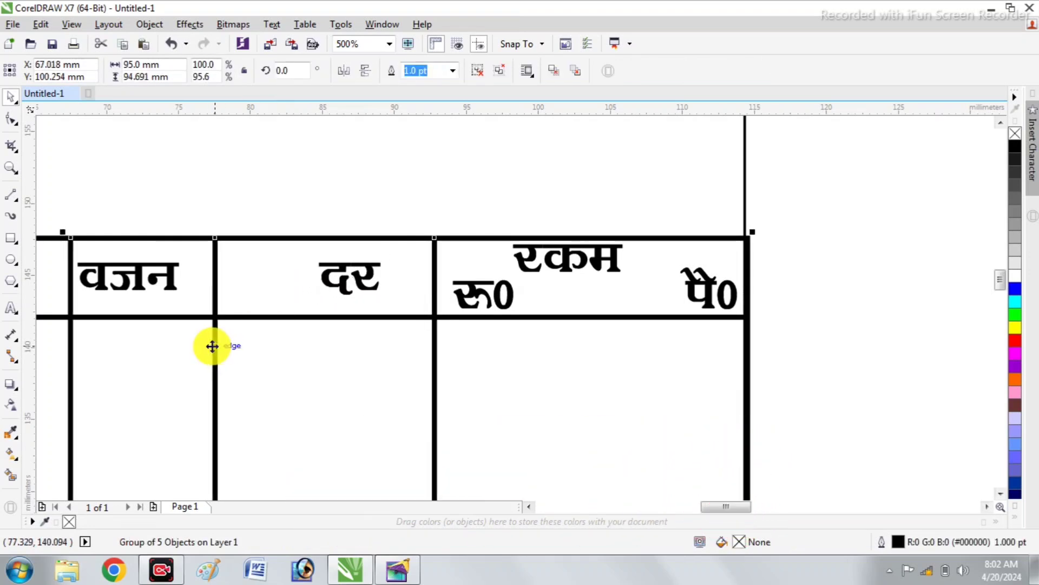
left_click(212, 345, "ctrl")
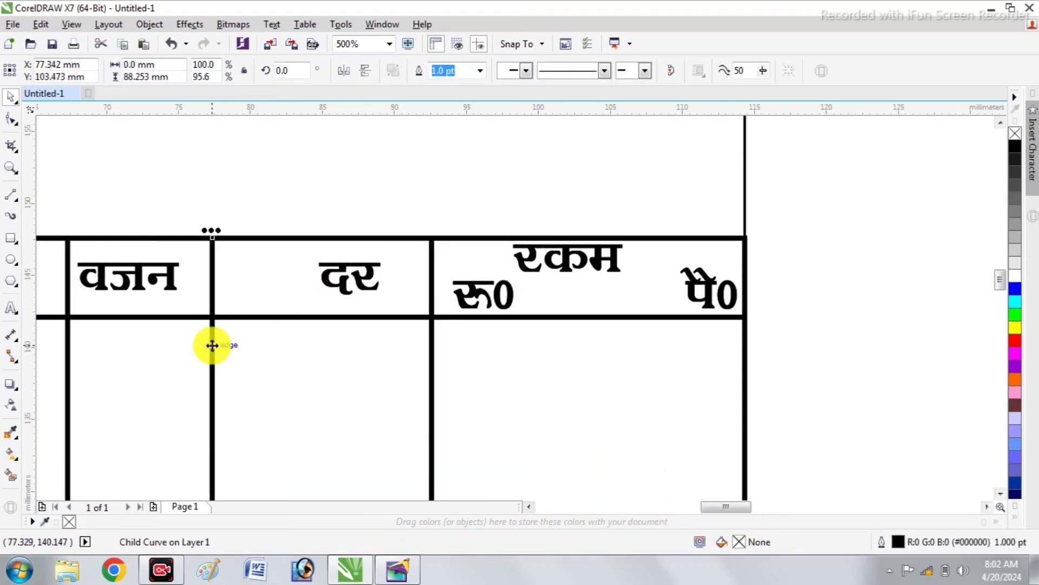
key("Right")
key("Right")
key("Right")
key("Right")
key("Right")
key("Right")
key("Right")
key("Right")
key("Right")
key("Right")
key("Right")
key("Right")
key("Right")
key("Right")
key("Right")
key("Right")
key("Right")
key("Right")
key("Right")
key("Right")
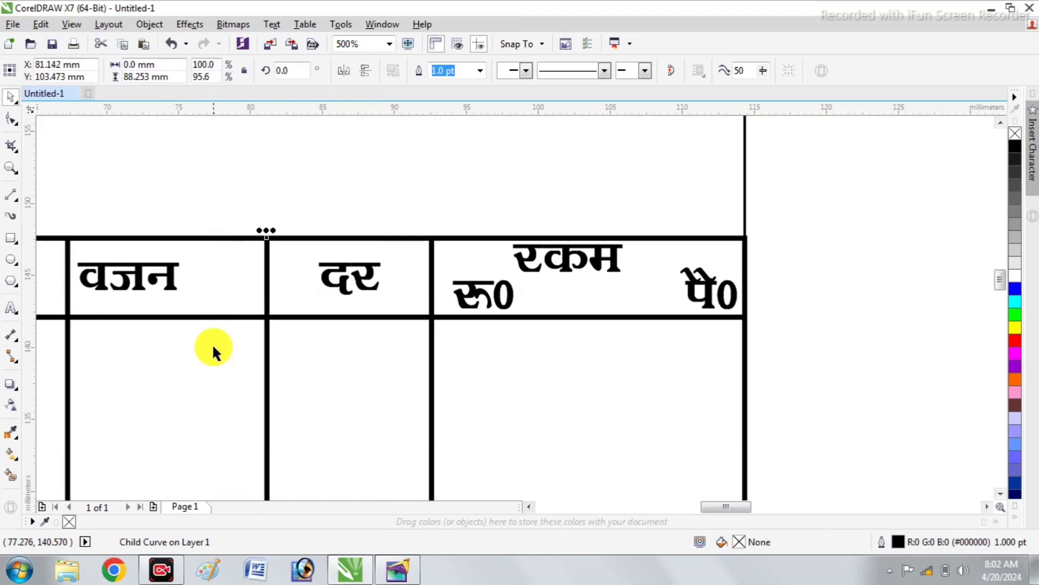
Shift the वजन heading right to about X 73.2 mm so it is centred in its header cell
scroll(222, 336, "up", 1)
scroll(238, 338, "down", 2)
left_click(183, 303)
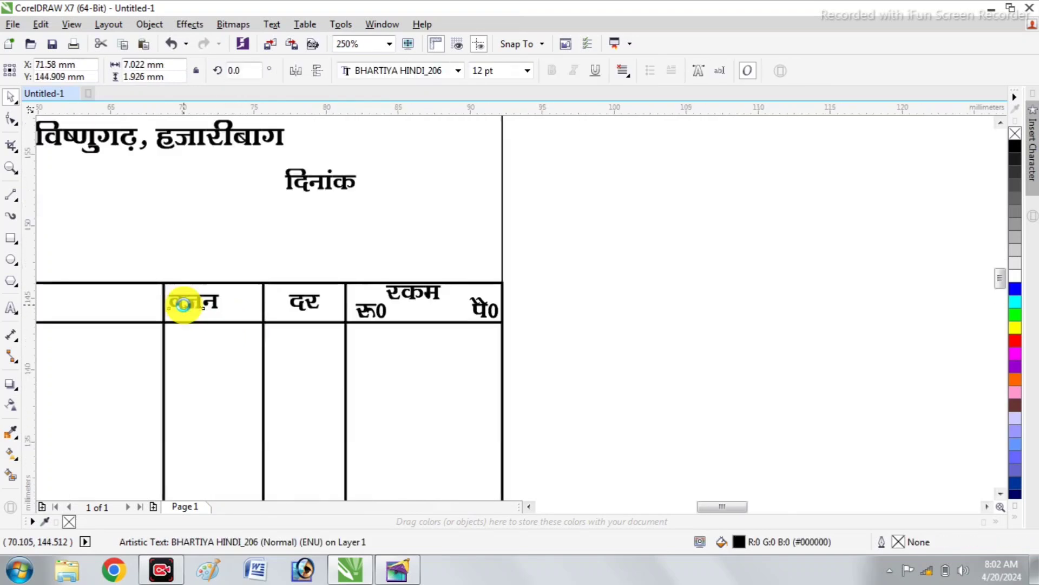
scroll(184, 304, "up", 1)
left_click_drag(183, 303, 204, 303)
scroll(268, 317, "down", 1)
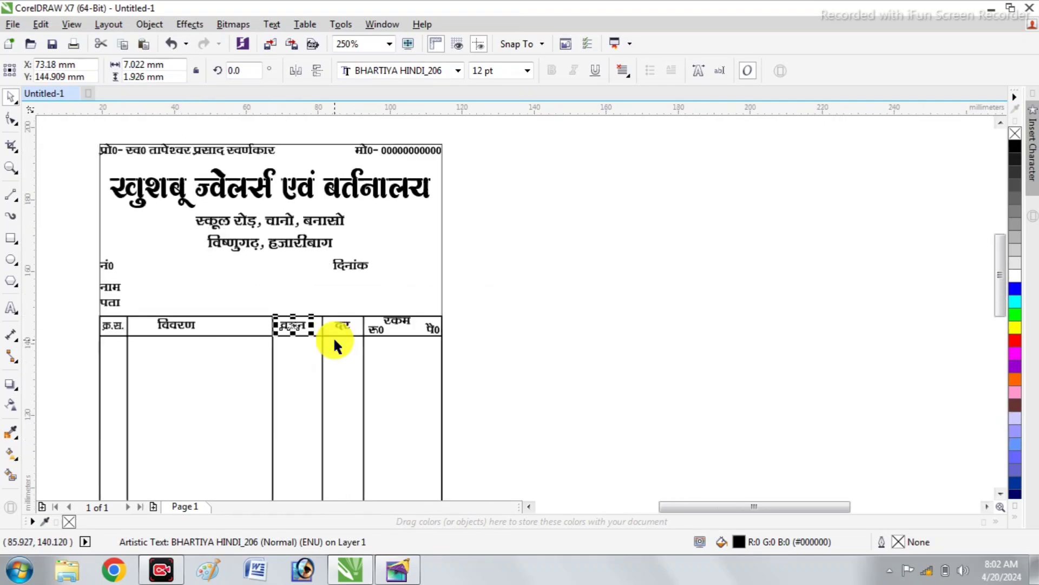
Move the विवरण heading right to about X 44 mm, closer to the middle of its header cell
left_click(164, 324)
scroll(165, 324, "up", 2)
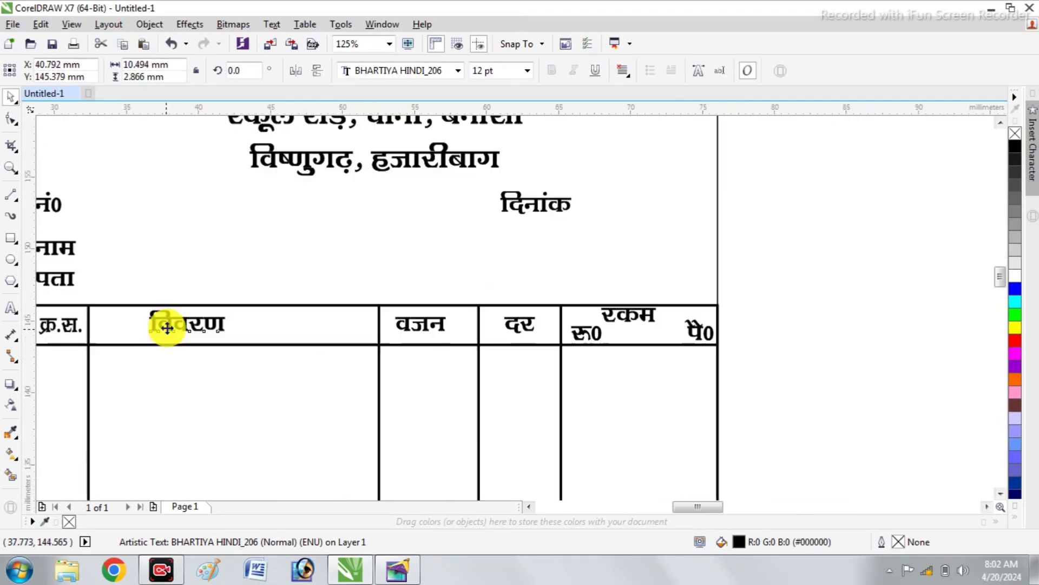
left_click_drag(206, 319, 257, 323)
scroll(256, 324, "down", 2)
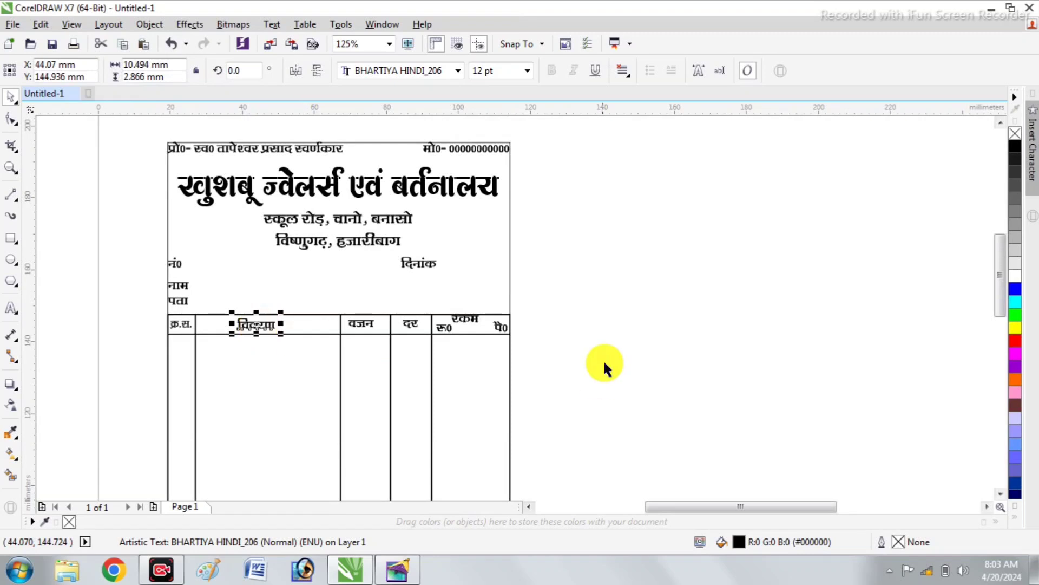
Nudge the रकम heading slightly down and right so it sits centred above the रू0 and पै0 labels
left_click(443, 274)
scroll(464, 296, "up", 2)
left_click(464, 303)
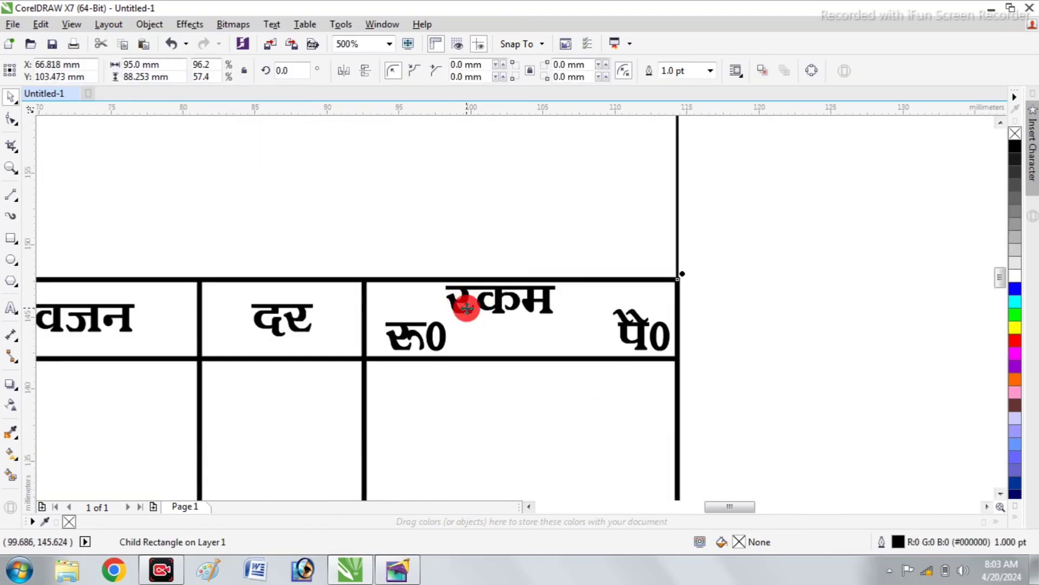
left_click(457, 307)
key("Down")
key("Down")
key("Right")
key("Right")
key("Right")
key("Right")
key("Right")
key("Right")
key("Right")
key("Right")
key("Right")
key("Right")
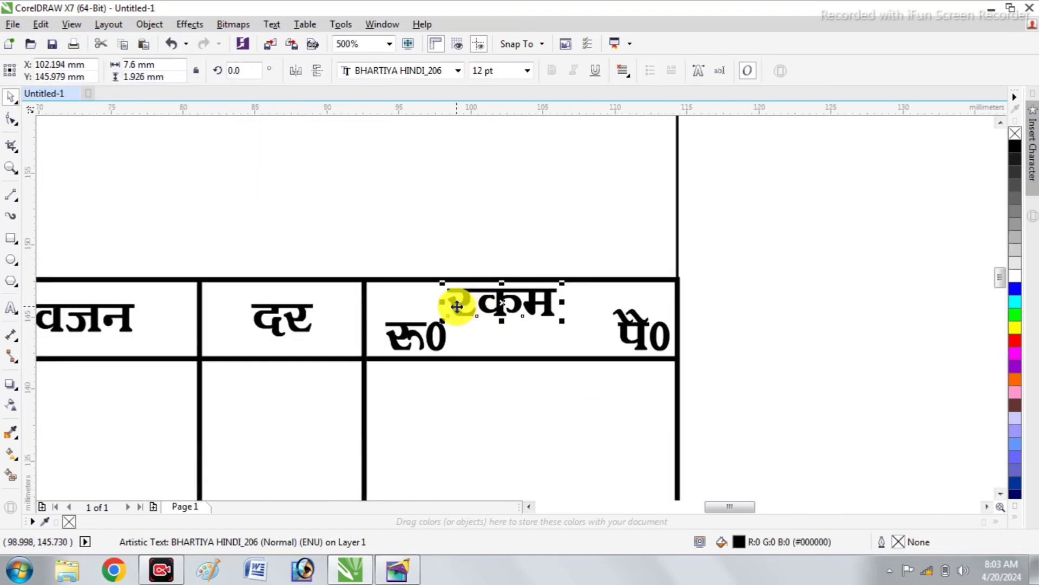
key("Right")
key("Right")
key("Right")
left_click(742, 336)
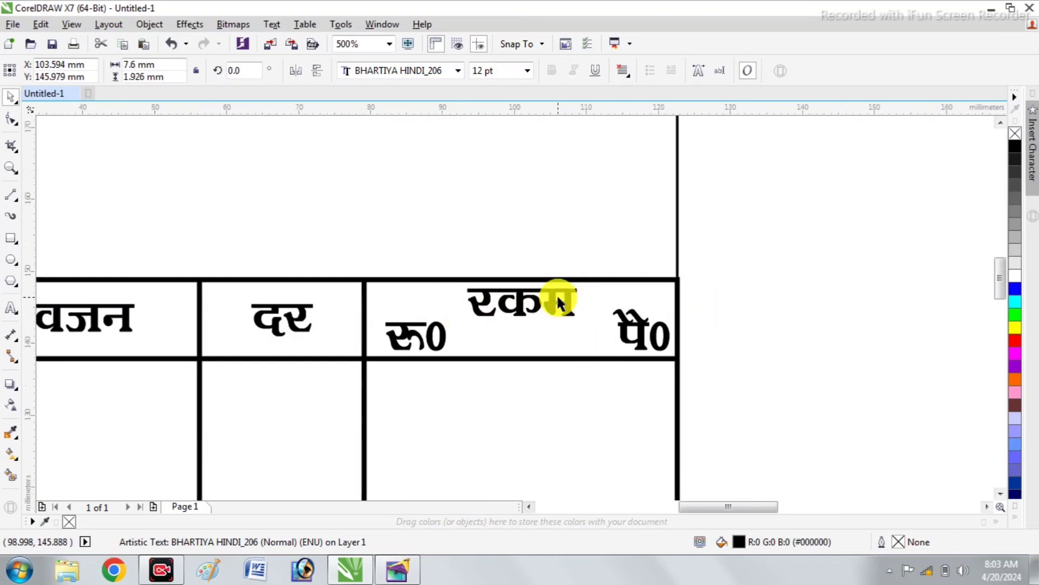
Copy the दर/रकम divider into the रकम column before पै0 and shorten its top to the header row's lower edge
scroll(543, 287, "down", 3)
scroll(532, 287, "down", 2)
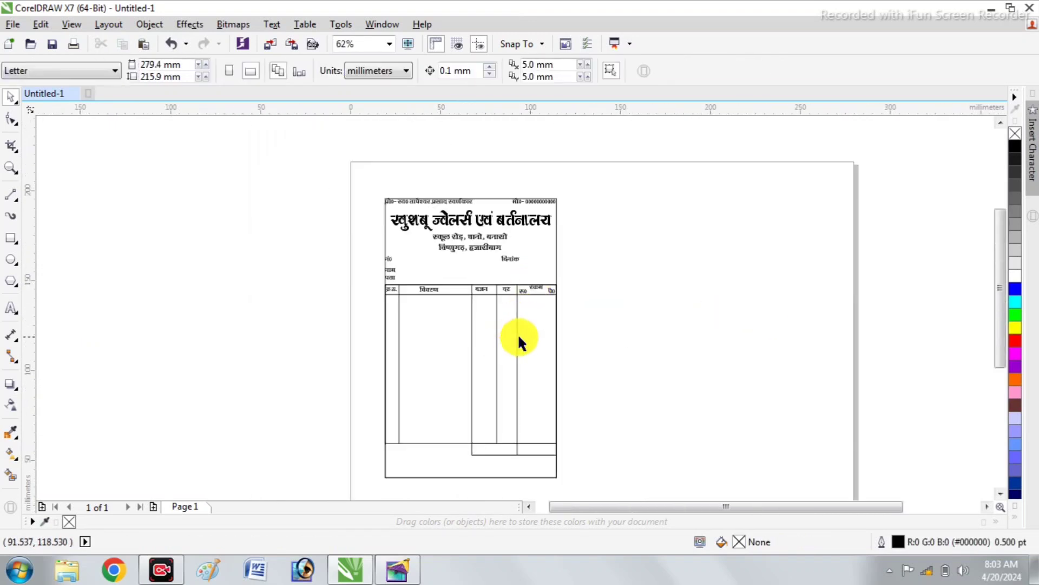
left_click(518, 337)
left_click(518, 338, "ctrl")
left_click_drag(518, 346, 536, 383)
scroll(541, 293, "up", 3)
left_click(700, 379)
scroll(511, 327, "down", 2)
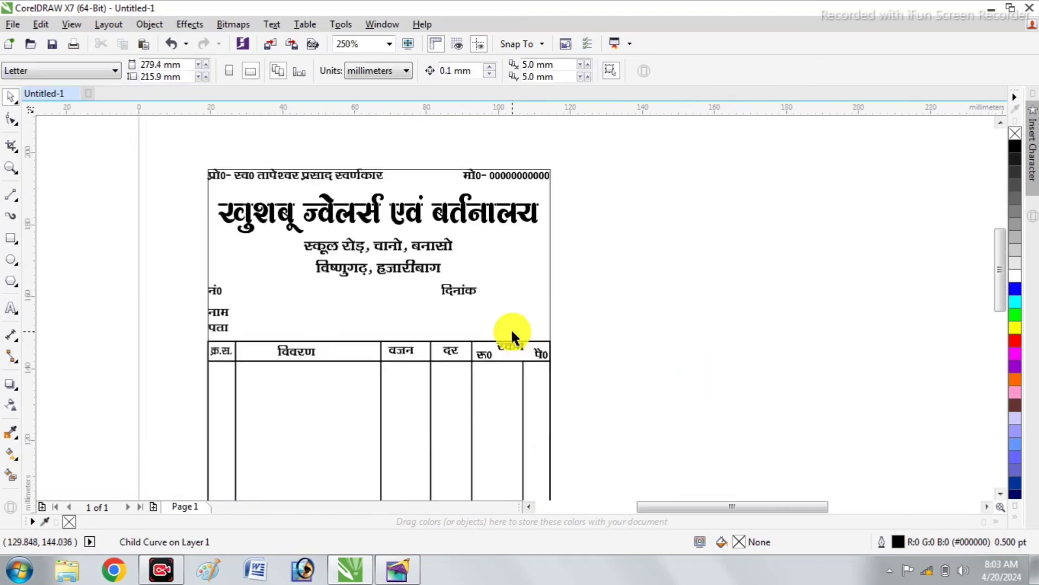
Nudge the new divider inside the रकम column right to about X 107.7 mm
left_click(522, 395, "ctrl")
left_click(523, 394, "ctrl")
scroll(524, 394, "up", 2)
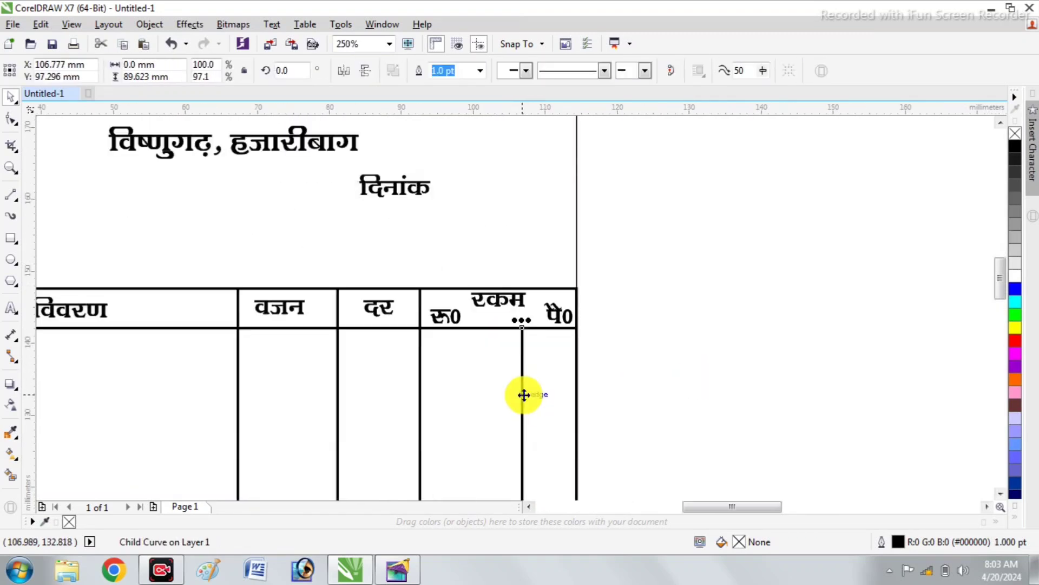
left_click(648, 381)
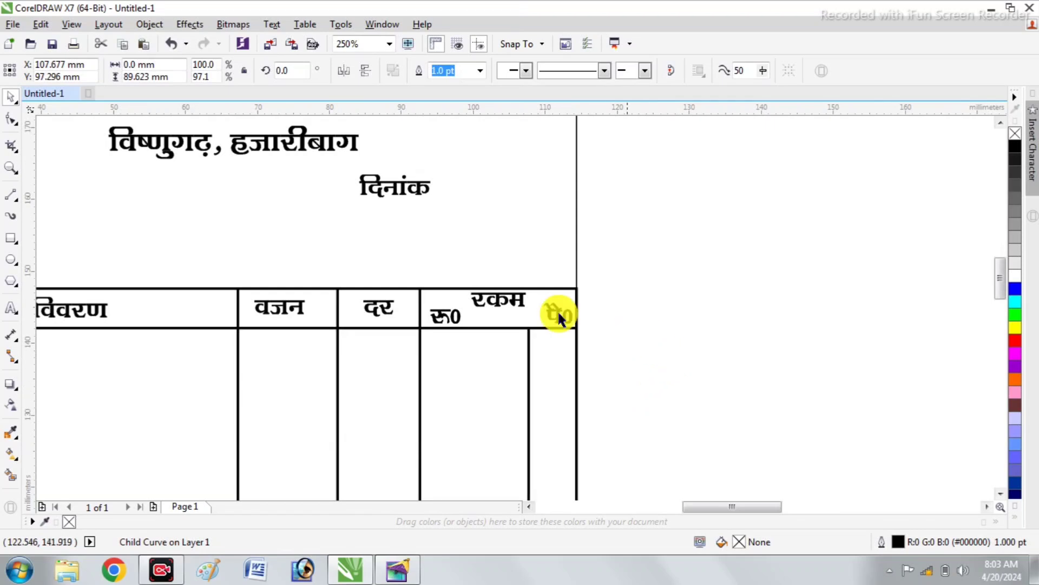
Shorten the lower end of the rupee/paise divider so it ends on the total box's bottom line
scroll(557, 314, "down", 2)
scroll(522, 459, "down", 1)
scroll(521, 466, "up", 2)
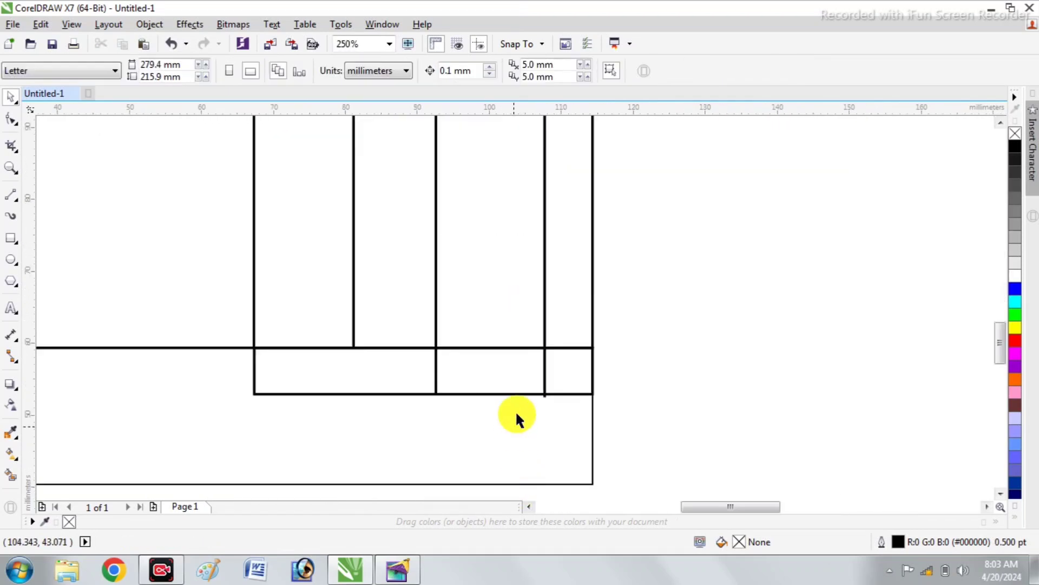
scroll(550, 395, "up", 1)
left_click(521, 348, "ctrl")
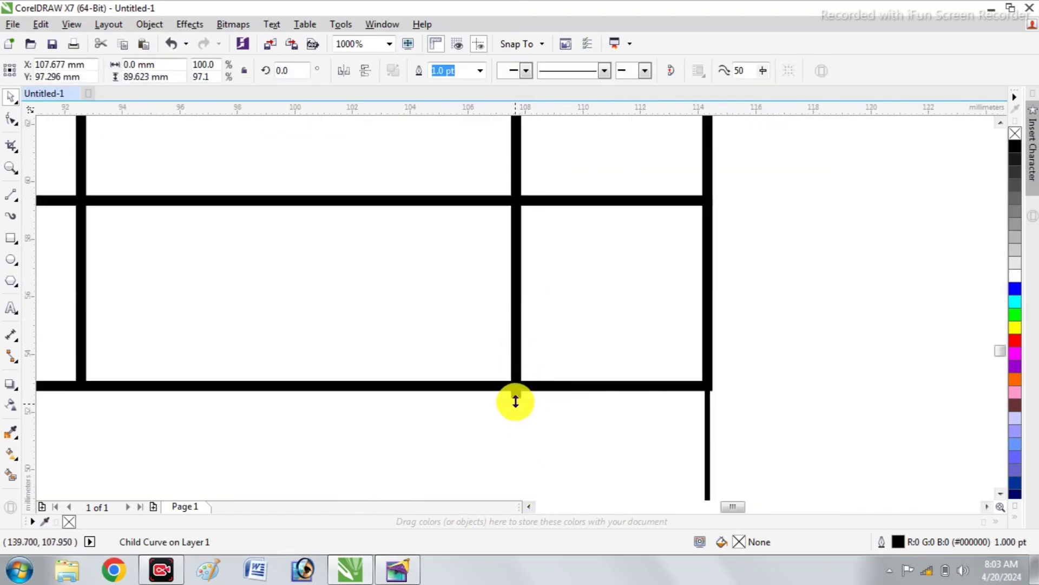
left_click_drag(516, 402, 515, 389)
left_click(781, 366)
Place a copy of the विवरण heading in the form's lower-right footer and change its text to हस्ताक्षर
scroll(507, 372, "down", 3)
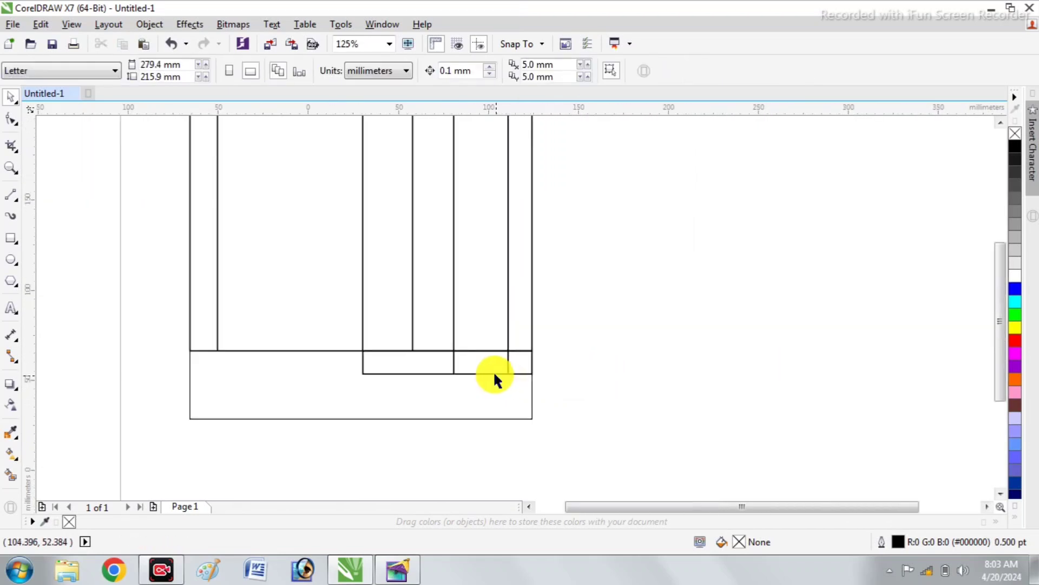
scroll(493, 378, "down", 1)
left_click_drag(382, 215, 485, 398)
scroll(482, 395, "up", 2)
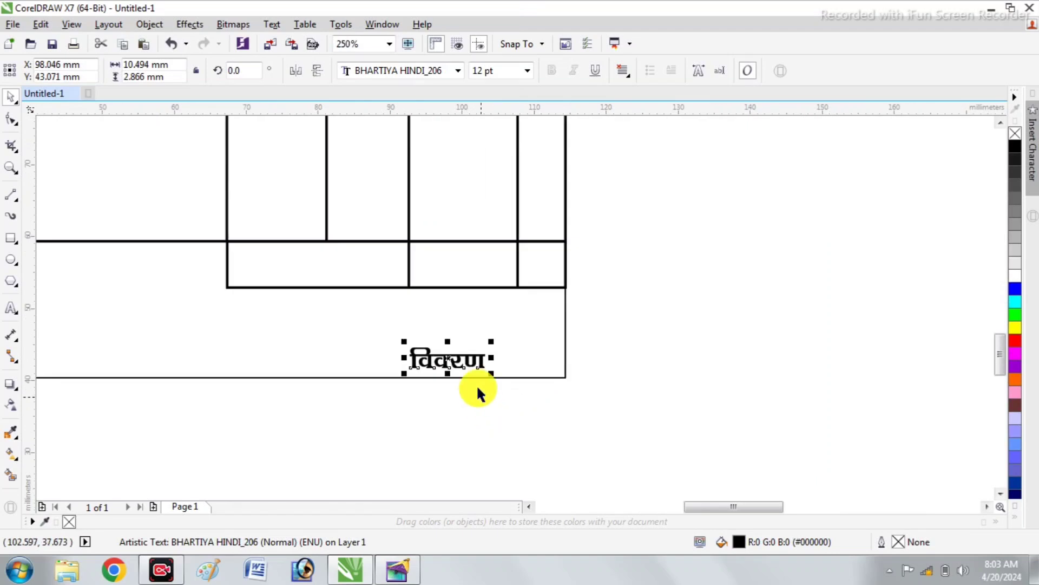
double_click(493, 370)
type("हस्ताक्षर")
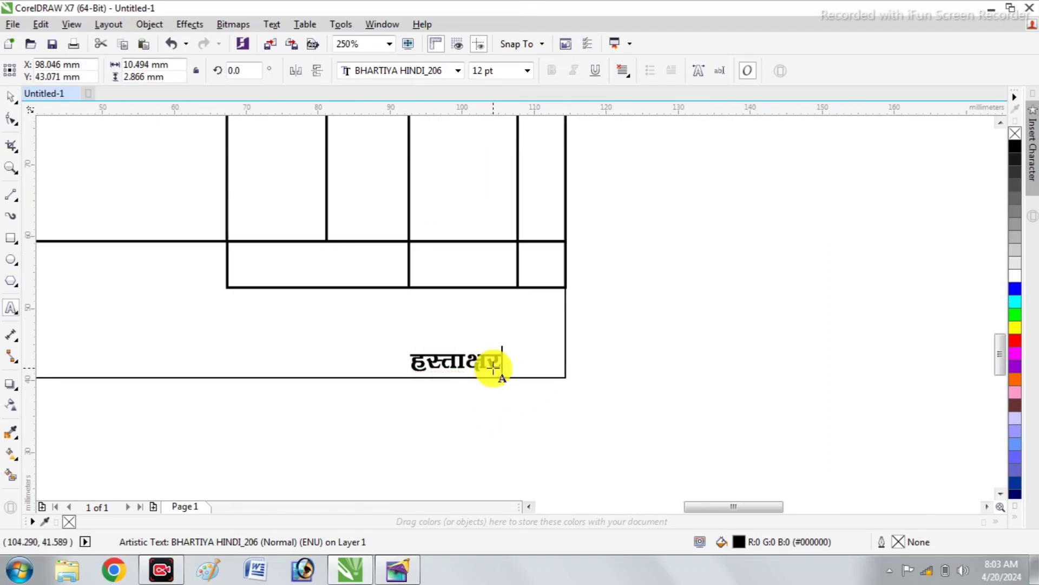
Set the हस्ताक्षर text to 10 pt and nudge it slightly right along the form's lower edge
key("ctrl+a")
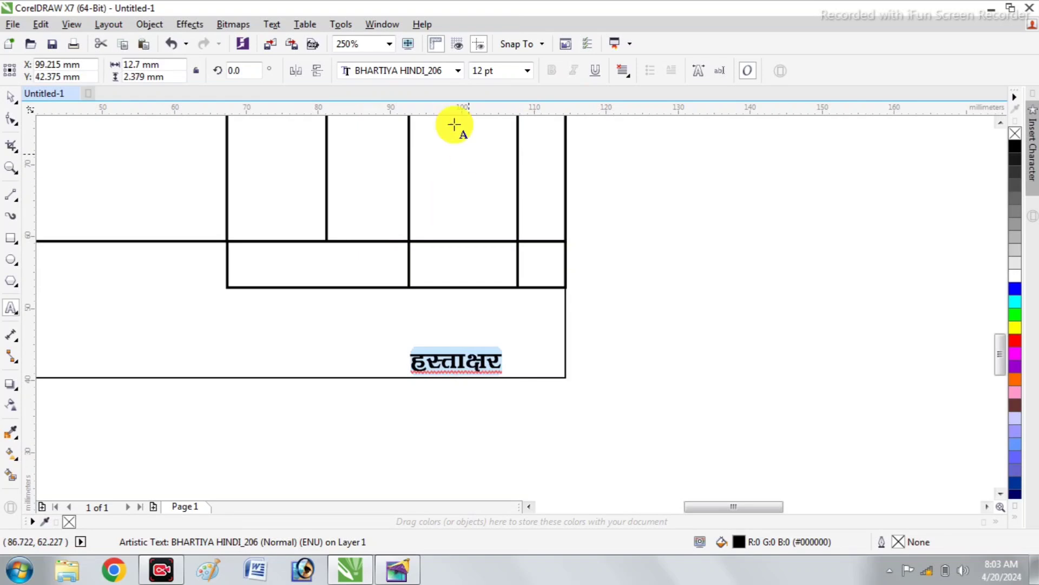
left_click(527, 71)
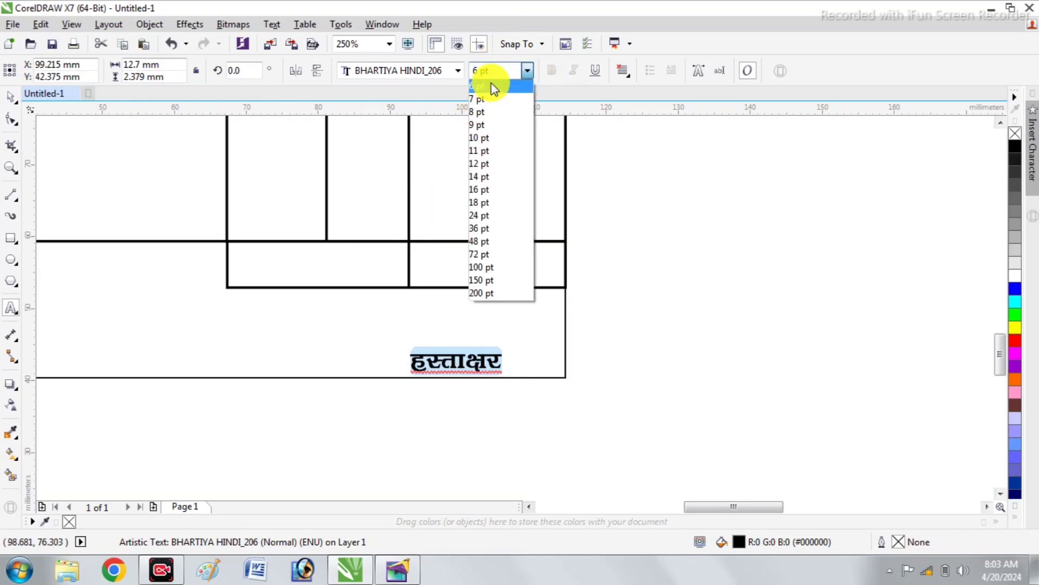
left_click(490, 139)
left_click(11, 97)
left_click_drag(447, 364, 453, 365)
left_click(448, 394)
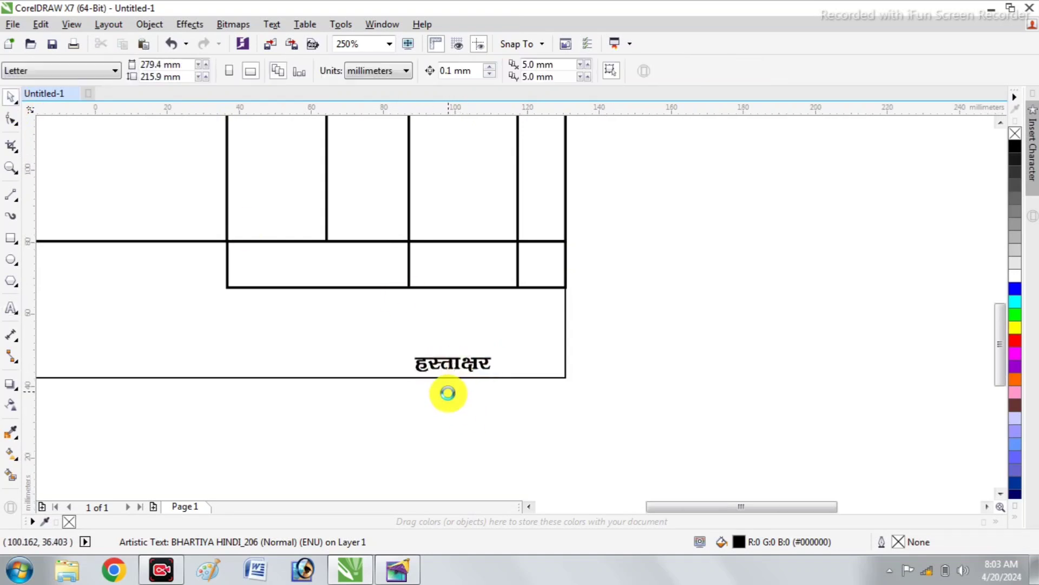
Copy the हस्ताक्षर text into the total box's label cell and change the copy to कुल
scroll(446, 387, "down", 5)
scroll(407, 390, "up", 2)
scroll(409, 380, "up", 2)
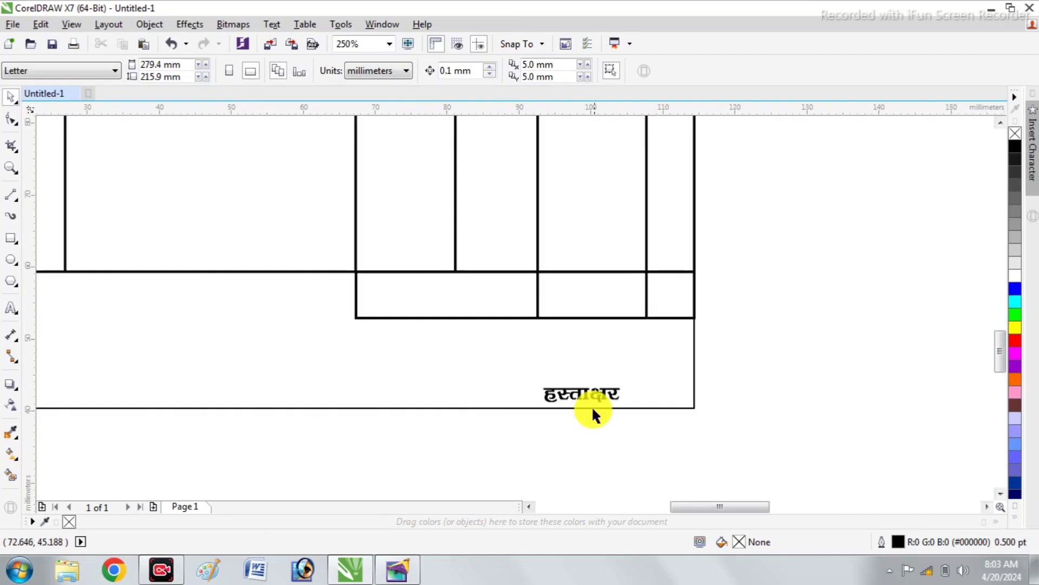
left_click(583, 394)
left_click_drag(583, 395, 459, 300)
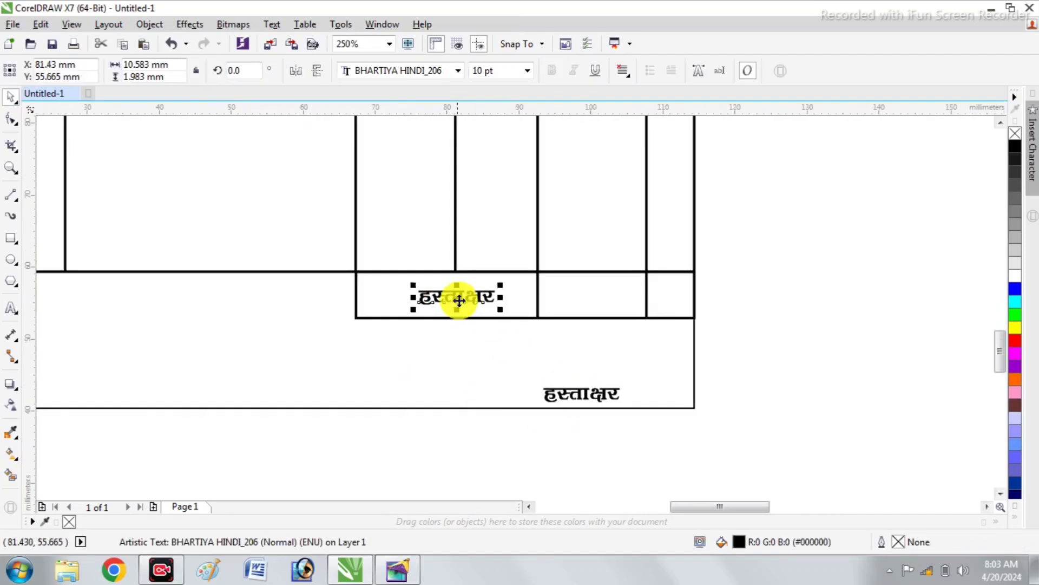
double_click(458, 303)
type("कुल")
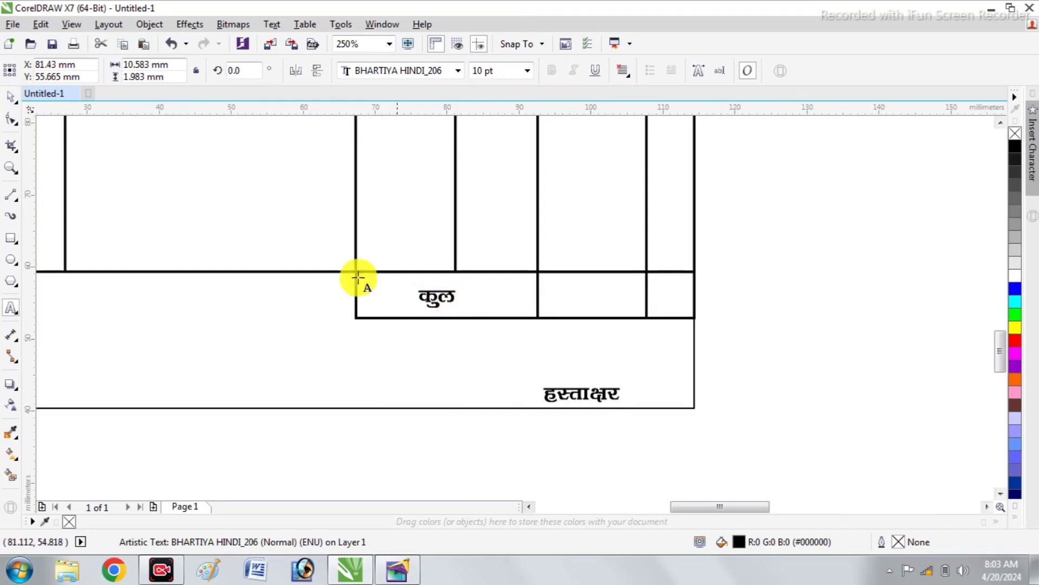
key("Escape")
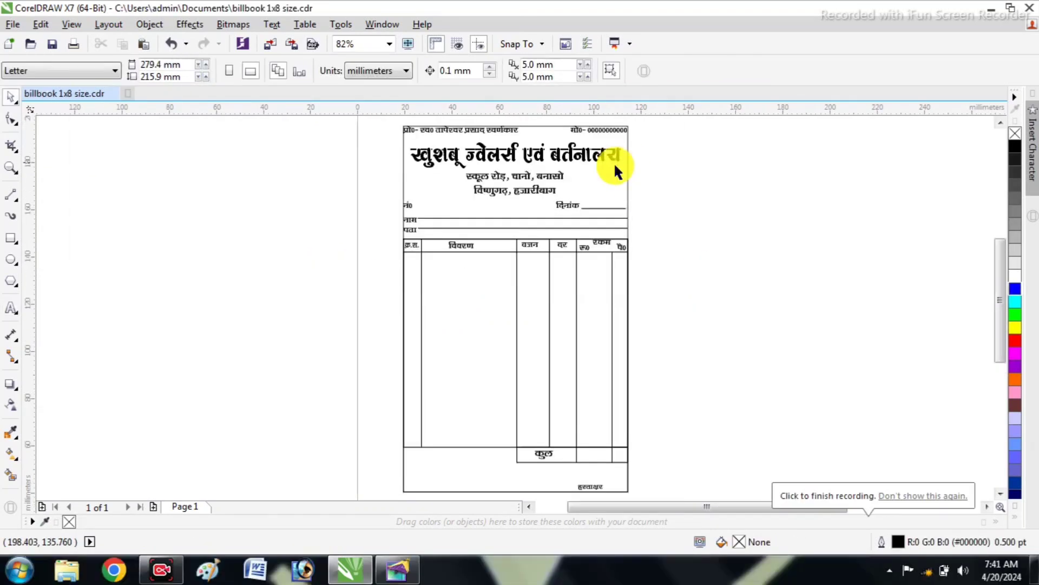
scroll(554, 197, "up", 2)
scroll(505, 171, "down", 2)
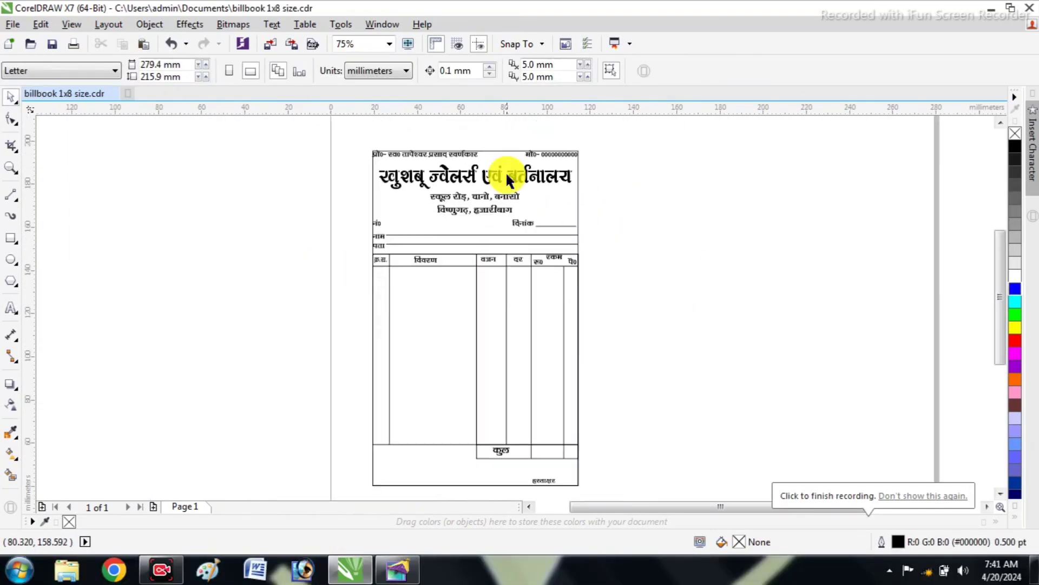
Paste the jewellery picture, scale it to about 22.6 × 15.1 mm and place it left of the address lines
scroll(509, 158, "up", 2)
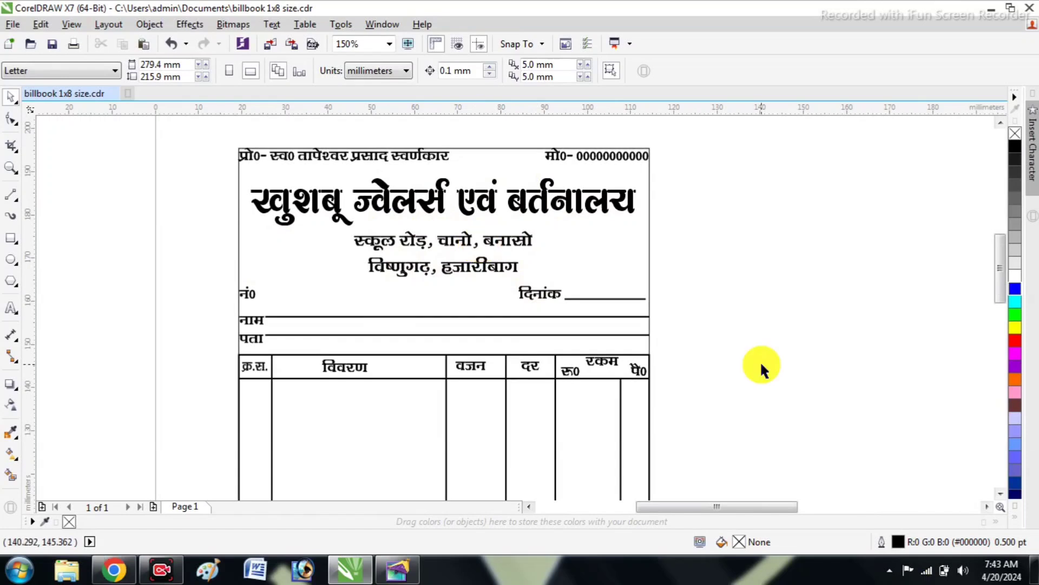
key("ctrl+v")
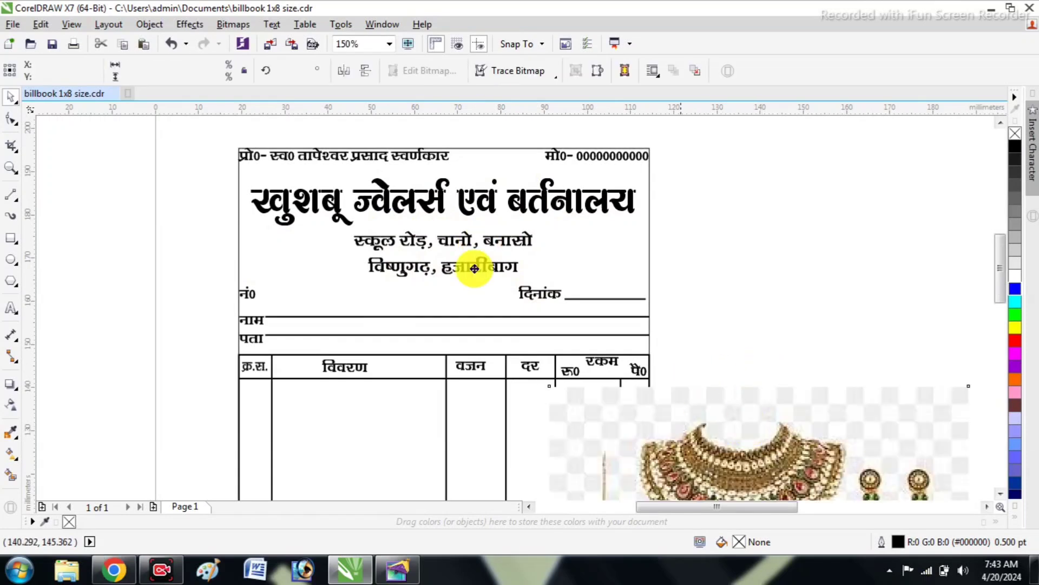
left_click_drag(672, 456, 345, 282)
left_click_drag(293, 215, 293, 269)
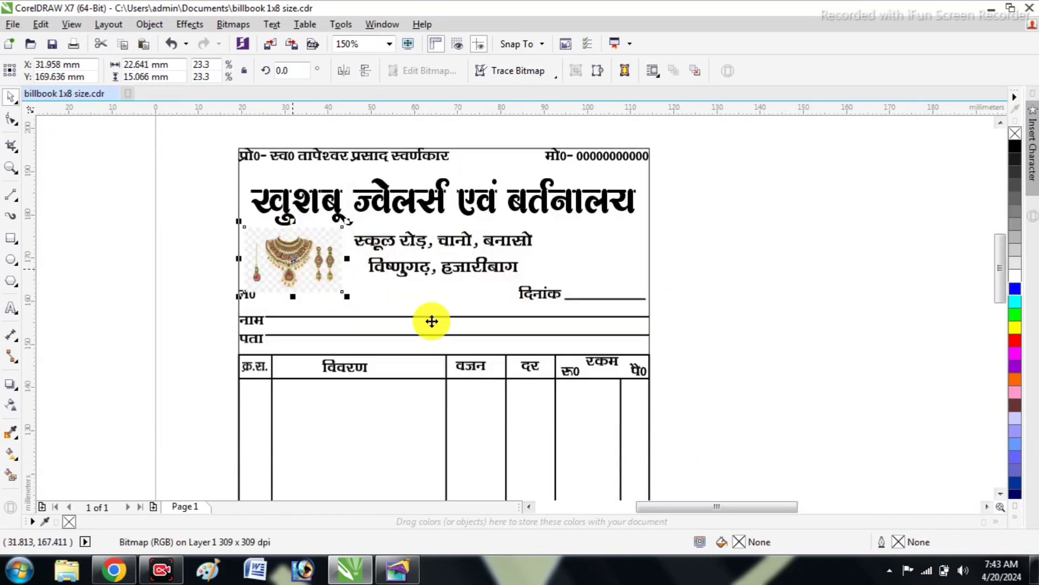
Adjust the jewellery picture to brightness -21, contrast 100 and intensity 19
key("ctrl+b")
left_click(546, 244)
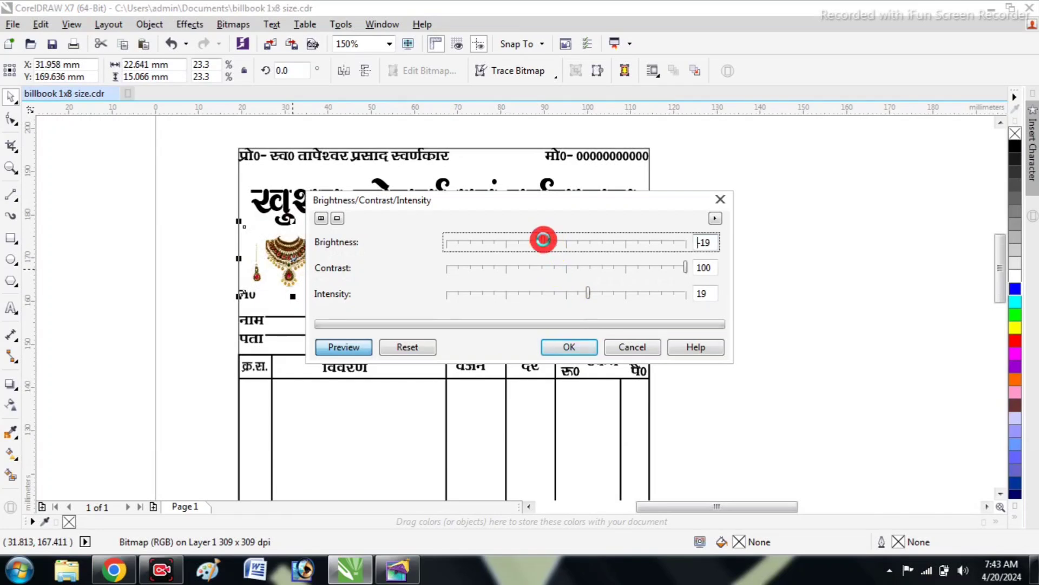
left_click_drag(534, 245, 541, 241)
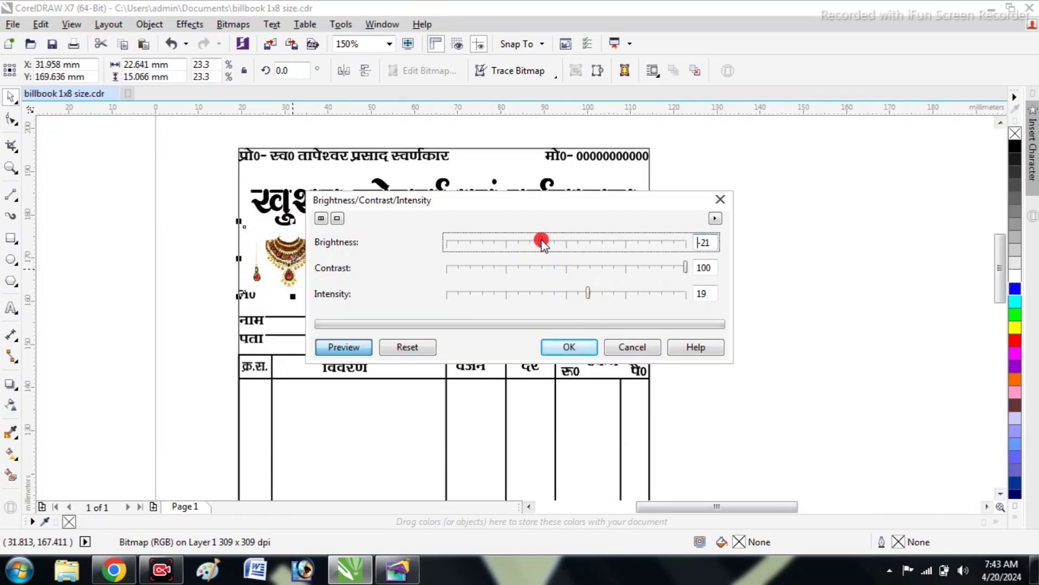
left_click(570, 354)
Scale the jewellery picture about its centre to about 19.1 × 12.7 mm so it clears the नं0 label
scroll(279, 262, "up", 4)
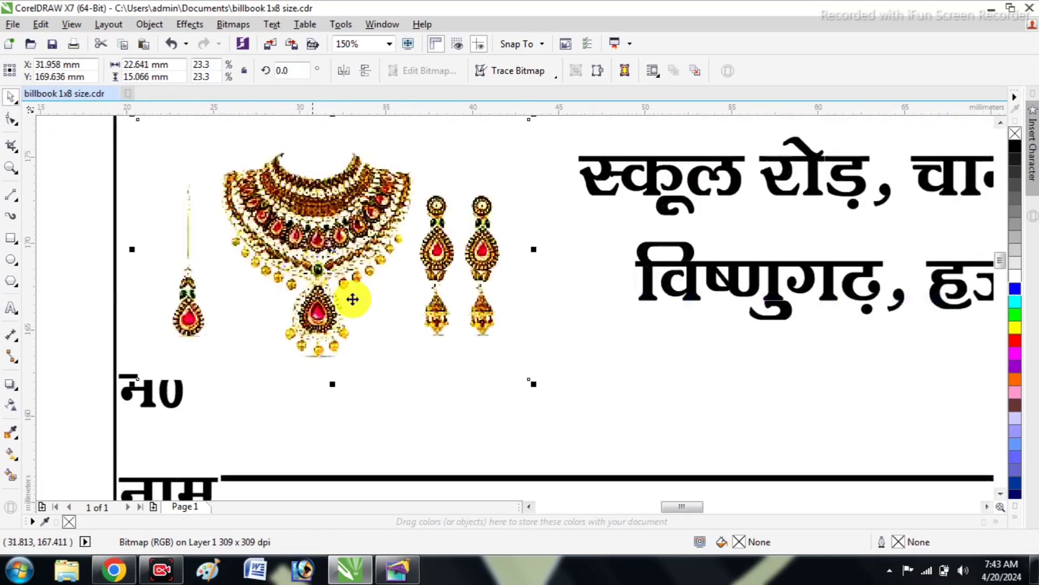
left_click_drag(536, 383, 430, 313)
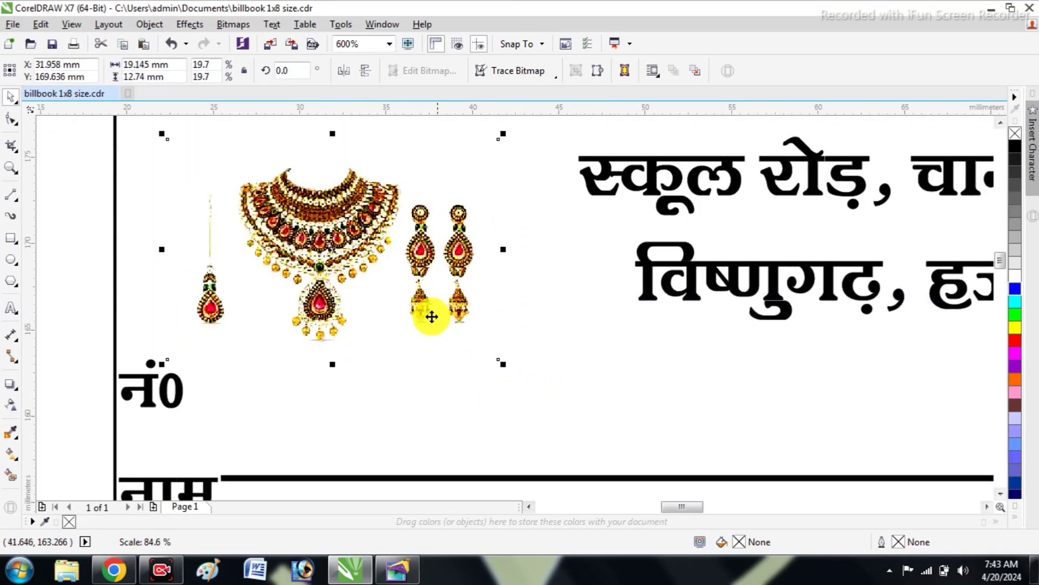
scroll(413, 308, "down", 2)
left_click(216, 315)
scroll(374, 278, "down", 2)
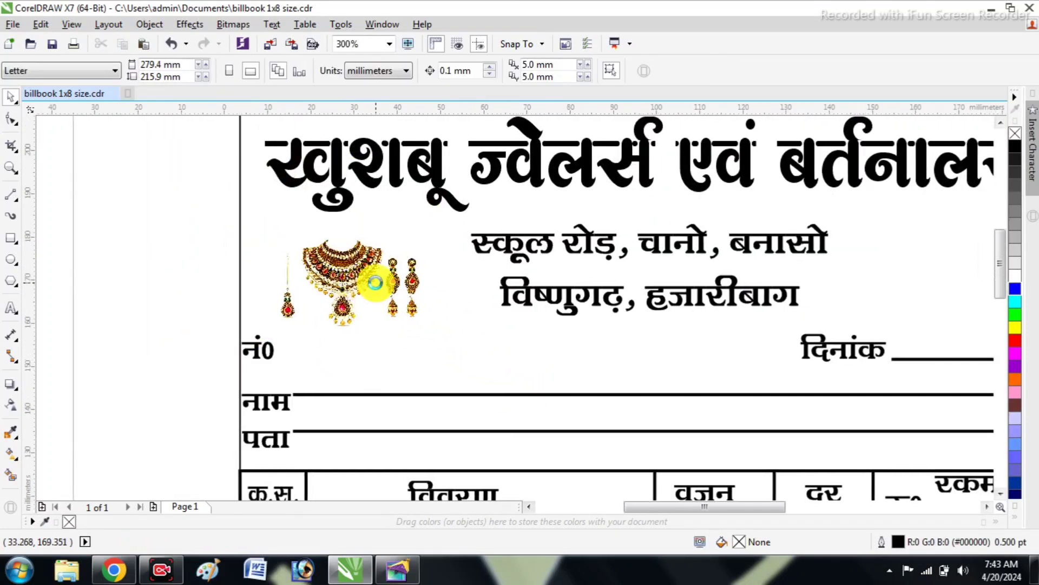
Crop thin strips off the upper and lower edges of the jewellery picture by moving its corner nodes inward
left_click(352, 272)
scroll(352, 272, "up", 2)
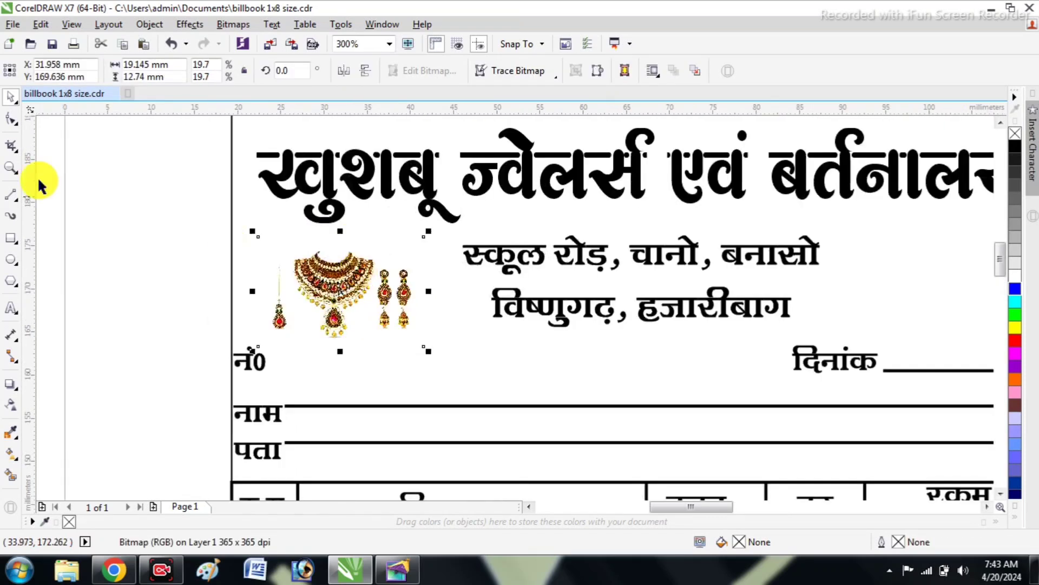
left_click(11, 120)
left_click_drag(158, 204, 487, 257)
key("Down")
key("Down")
key("Down")
key("Down")
key("Down")
key("Down")
key("Down")
key("Down")
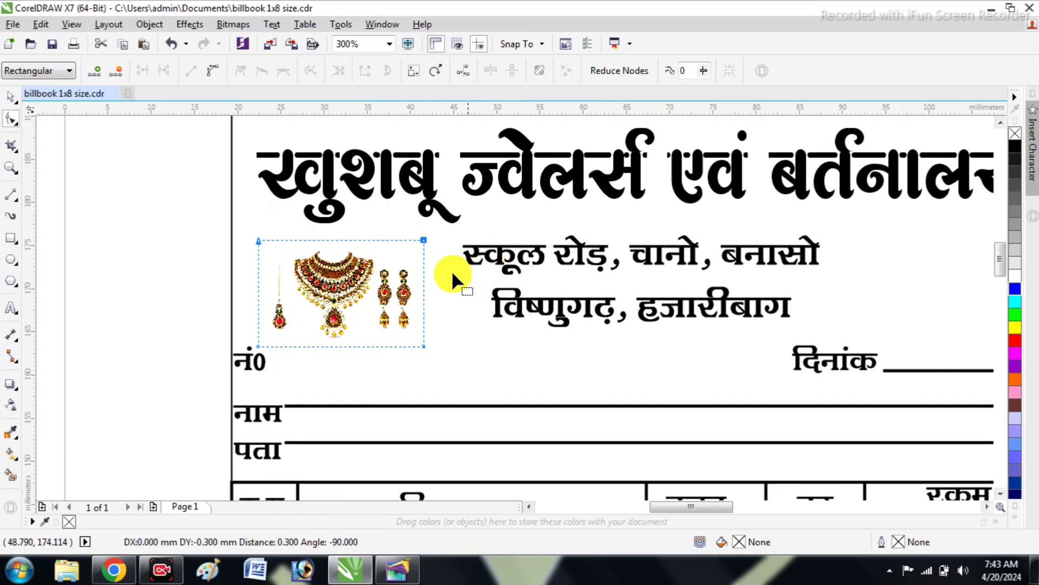
left_click_drag(178, 325, 433, 362)
key("Up")
key("Up")
key("Up")
key("Up")
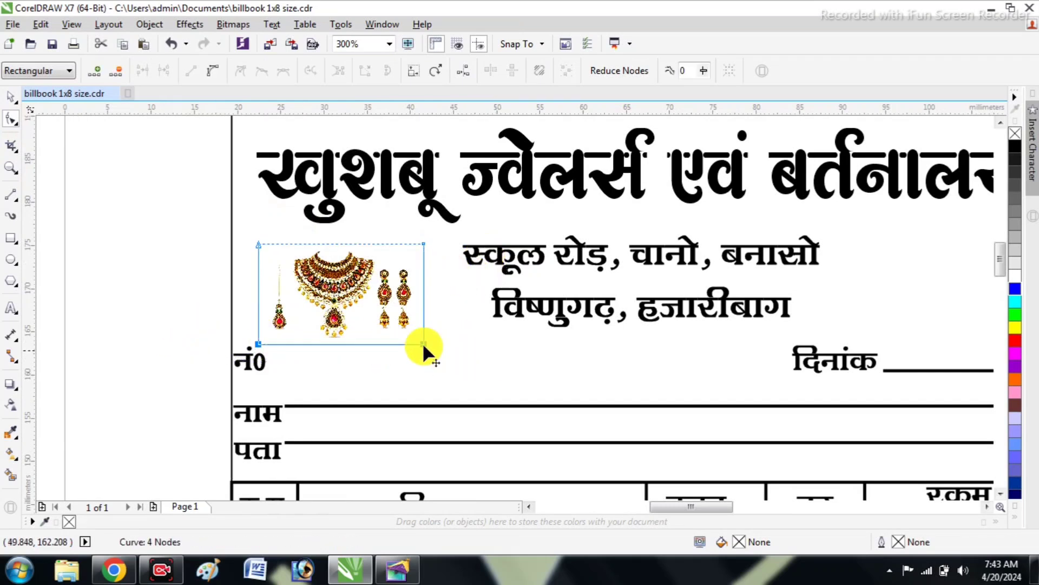
Scale the cropped jewellery picture to about 16.3 × 9.8 mm and shift it slightly left and up
left_click(11, 97)
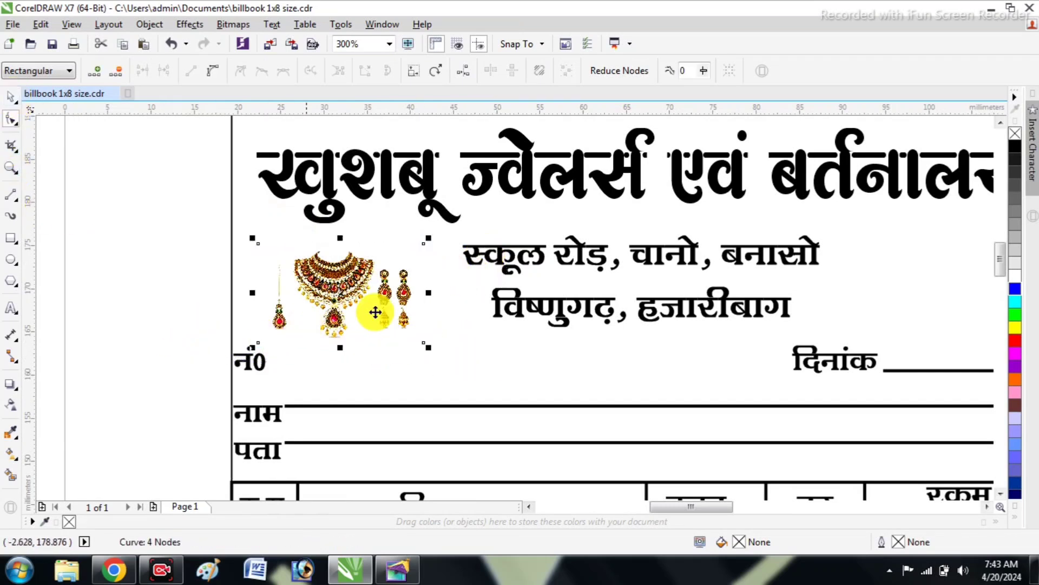
left_click_drag(428, 346, 404, 333)
left_click_drag(338, 294, 332, 290)
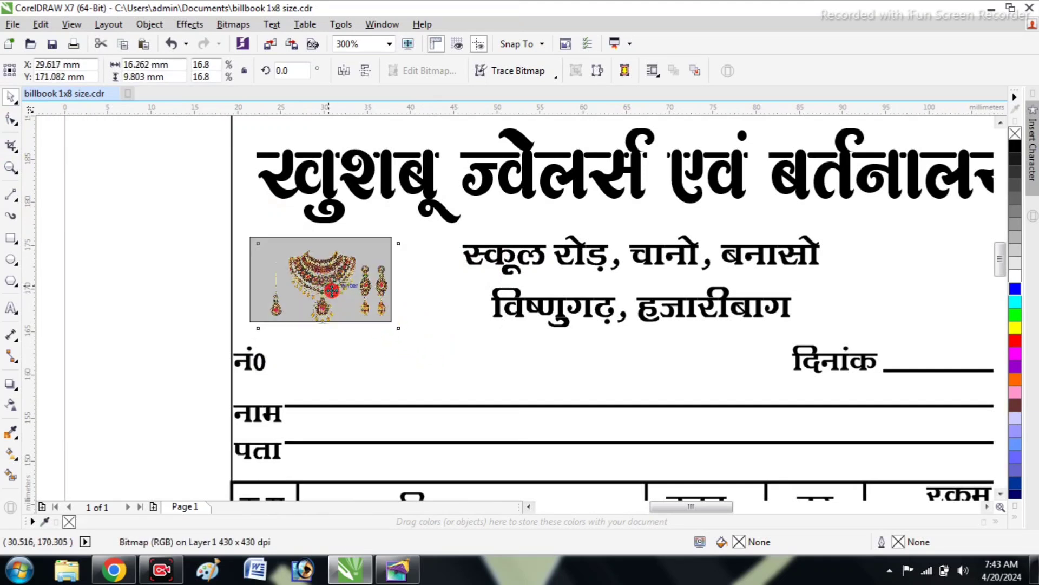
left_click(121, 309)
scroll(222, 315, "down", 1)
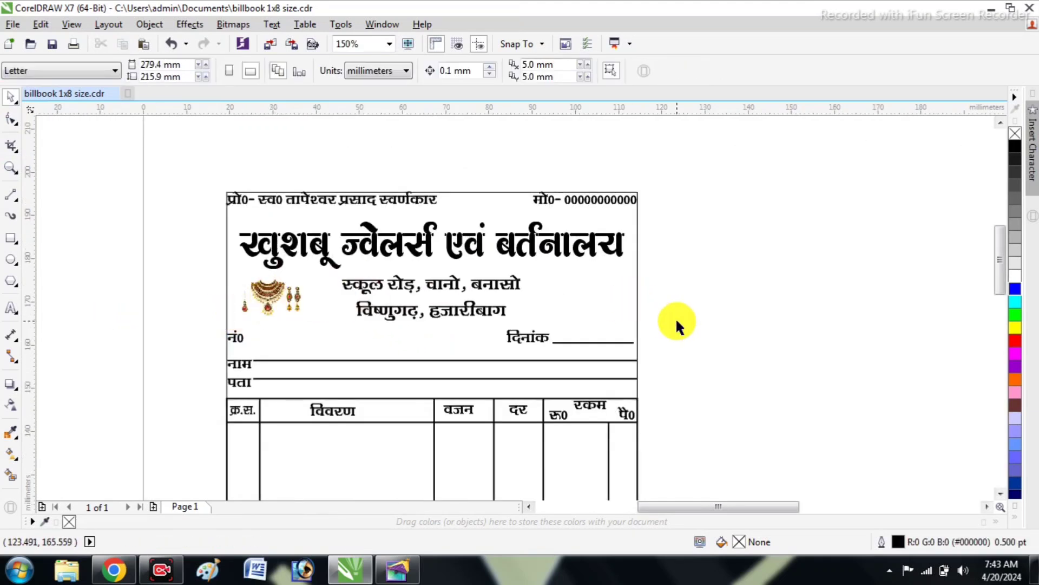
Paste the steel utensils picture and shrink it towards the form's heading area
key("ctrl+v")
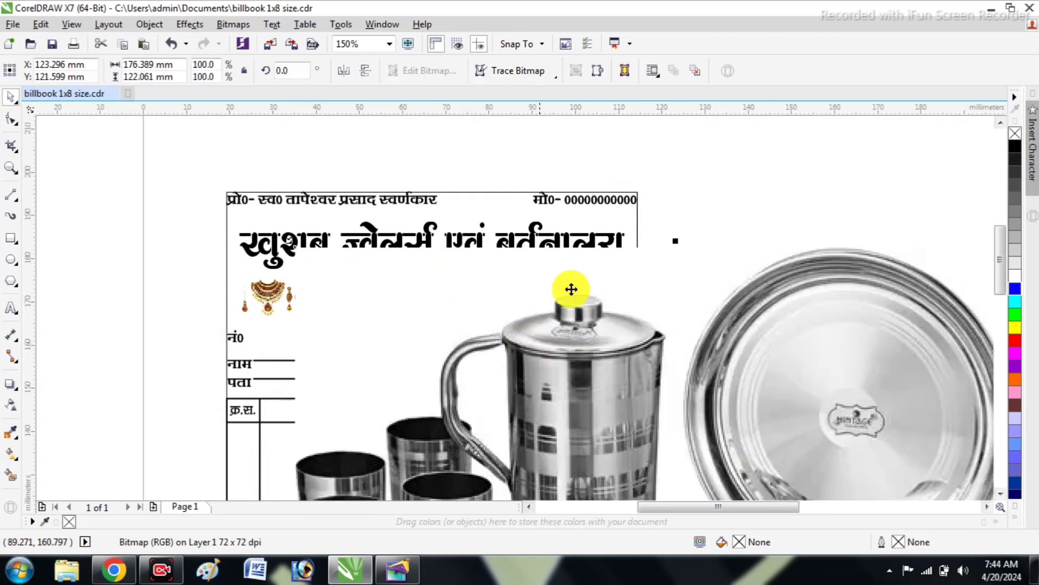
scroll(568, 287, "down", 2)
left_click_drag(693, 411, 503, 166)
Scale the utensils picture to about 19.2 × 13.3 mm and place it right of the address lines, above दिनांक
scroll(594, 313, "up", 2)
scroll(519, 206, "up", 2)
left_click(770, 428)
left_click(755, 413)
left_click_drag(775, 434, 738, 407)
left_click_drag(590, 292, 544, 309)
left_click(650, 318)
scroll(650, 317, "down", 1)
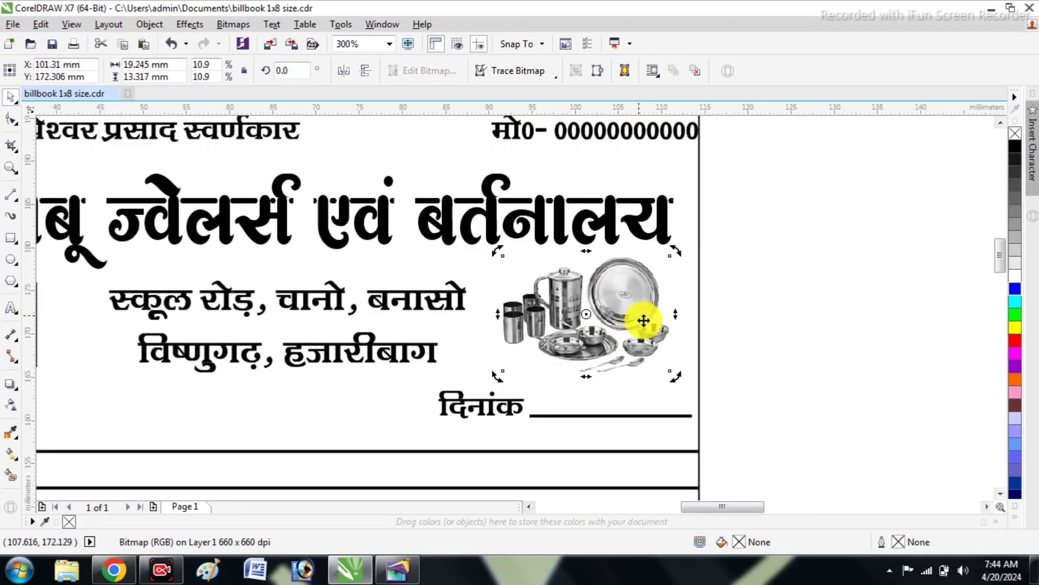
left_click(713, 289)
scroll(716, 278, "down", 2)
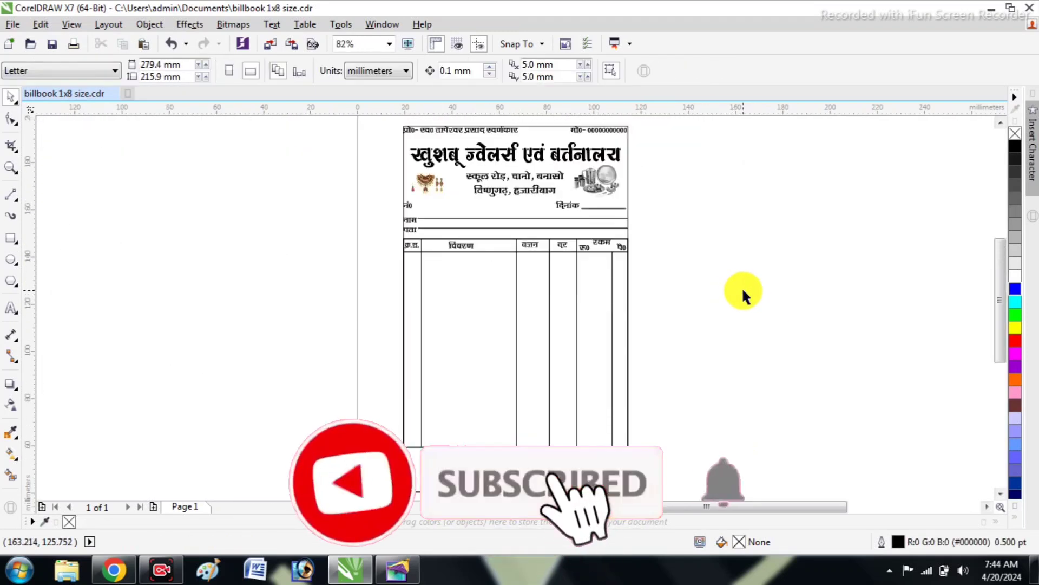